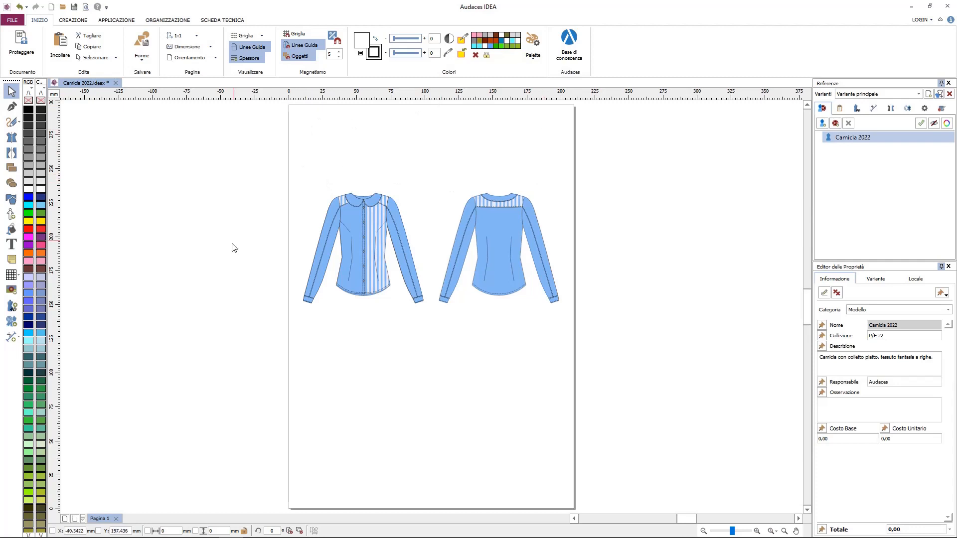
Step: Insert a table of 5 rows and 2 columns, about 206 by 52 mm, across the page above the shirt drawings
{"action": "left_click", "coordinate": [10, 277]}
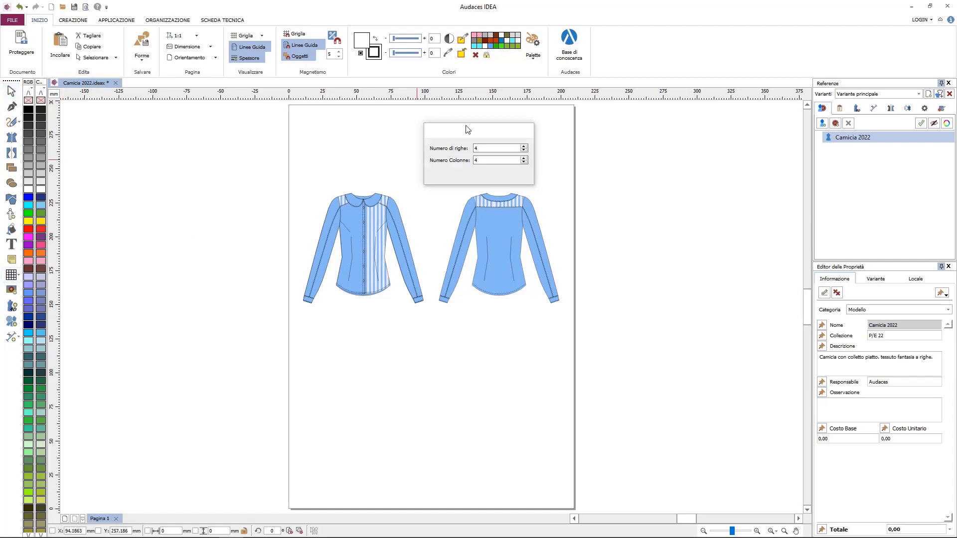
{"action": "left_click_drag", "start_coordinate": [468, 129], "coordinate": [677, 142]}
{"action": "type", "text": "5"}
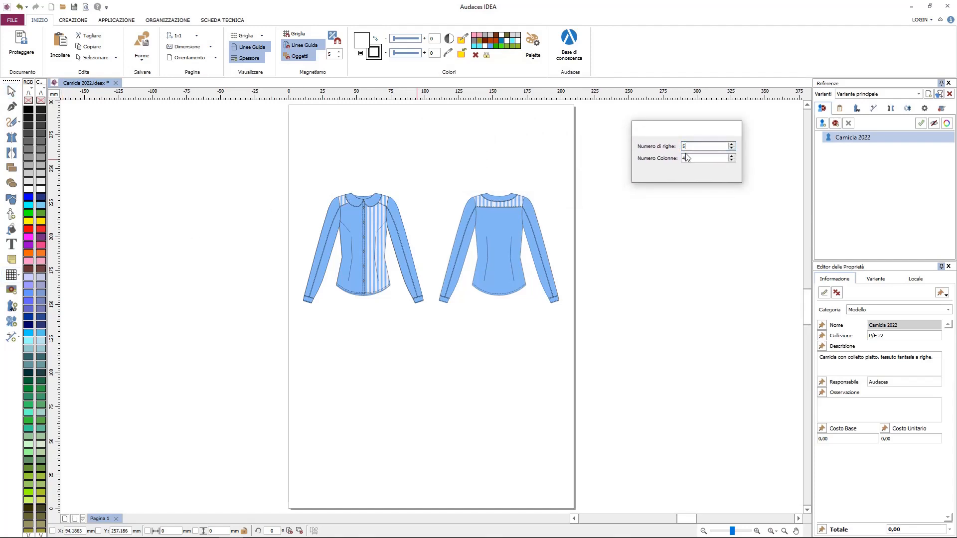
{"action": "left_click", "coordinate": [695, 159]}
{"action": "type", "text": "5"}
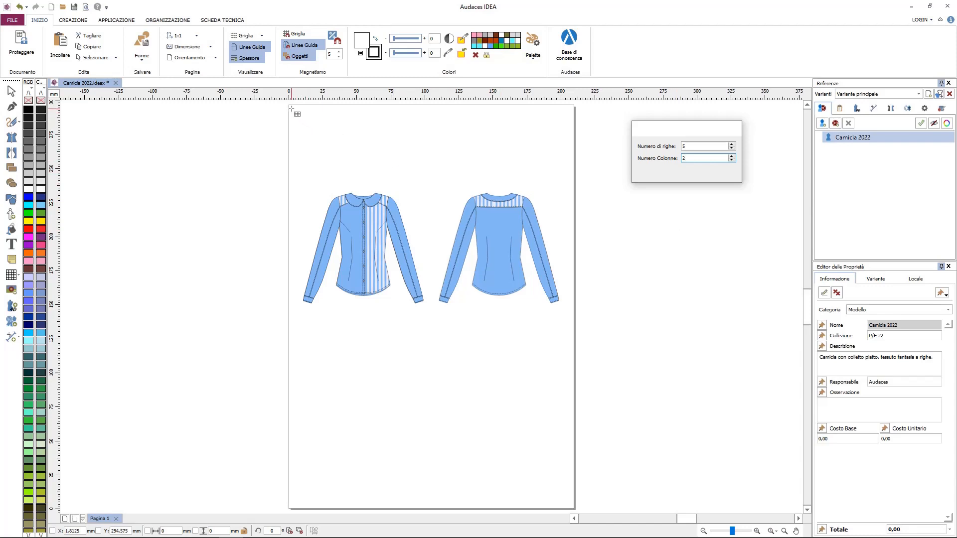
{"action": "left_click_drag", "start_coordinate": [291, 107], "coordinate": [573, 180]}
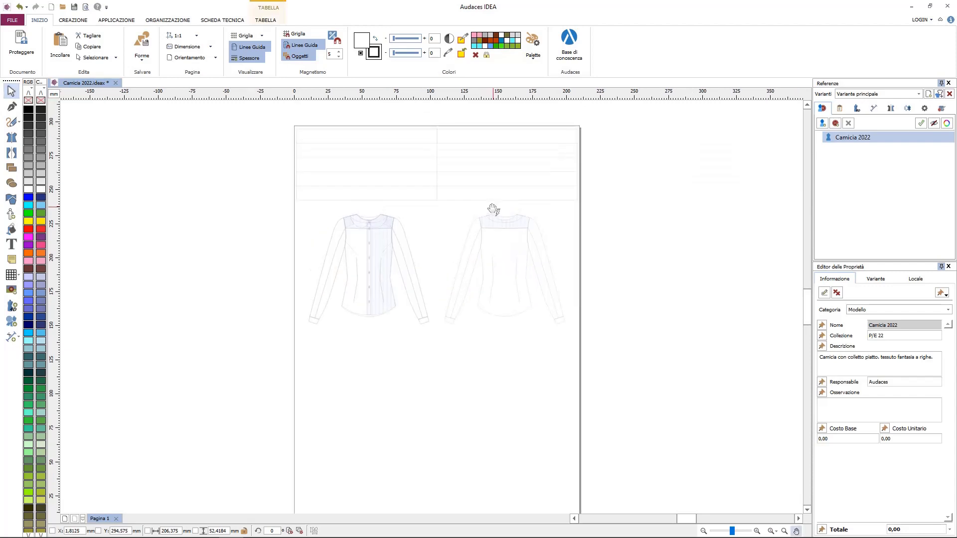
Step: Merge the two cells of the table's first row
{"action": "scroll", "coordinate": [435, 156], "scroll_direction": "up", "scroll_amount": 4}
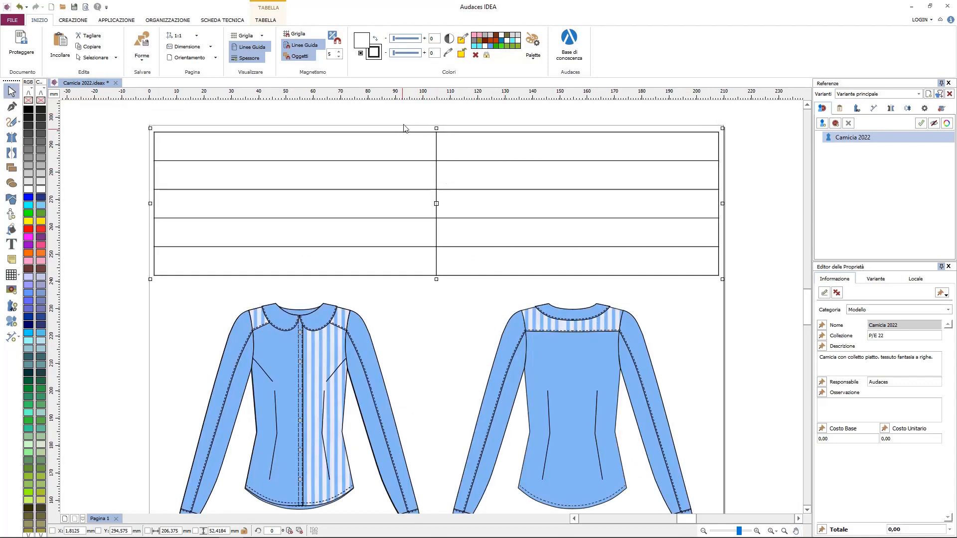
{"action": "left_click", "coordinate": [420, 148]}
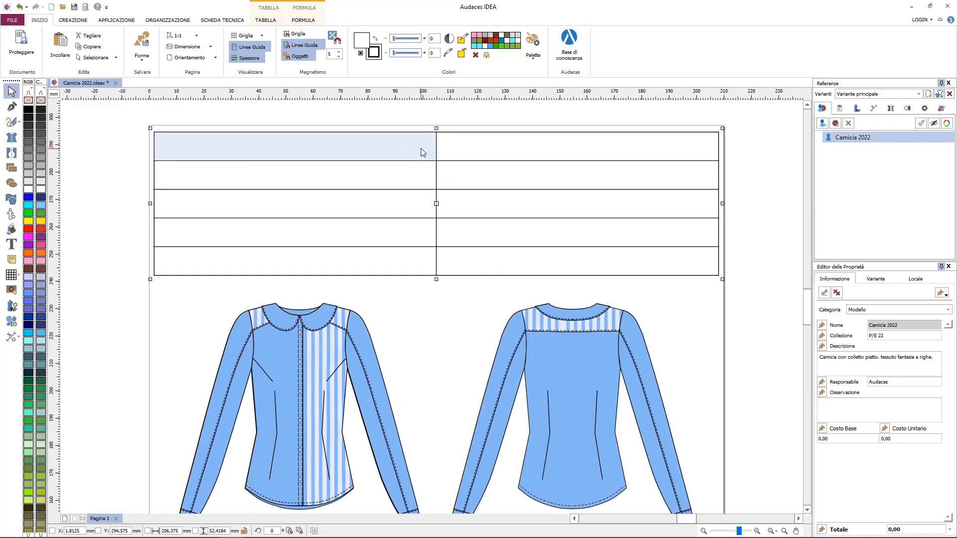
{"action": "left_click_drag", "start_coordinate": [420, 148], "coordinate": [441, 147]}
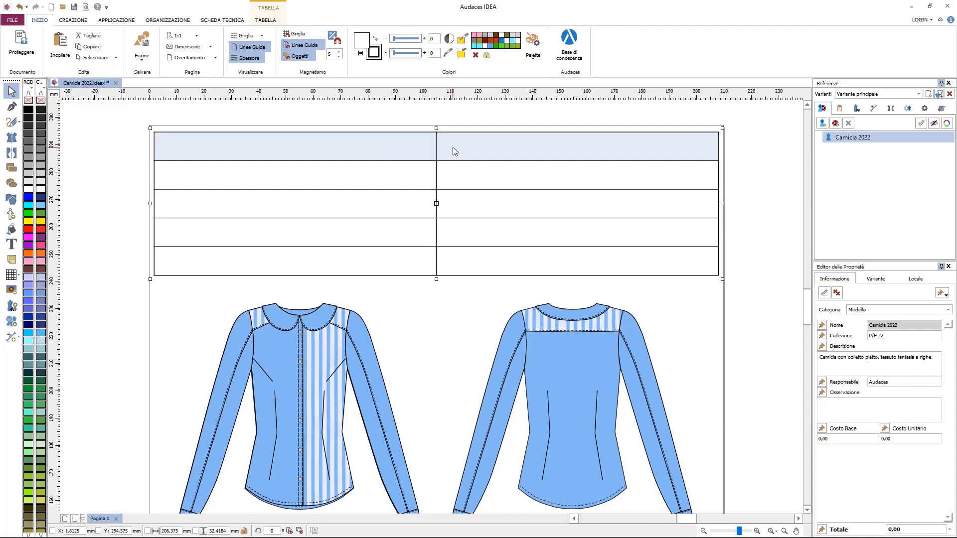
{"action": "left_click", "coordinate": [267, 21]}
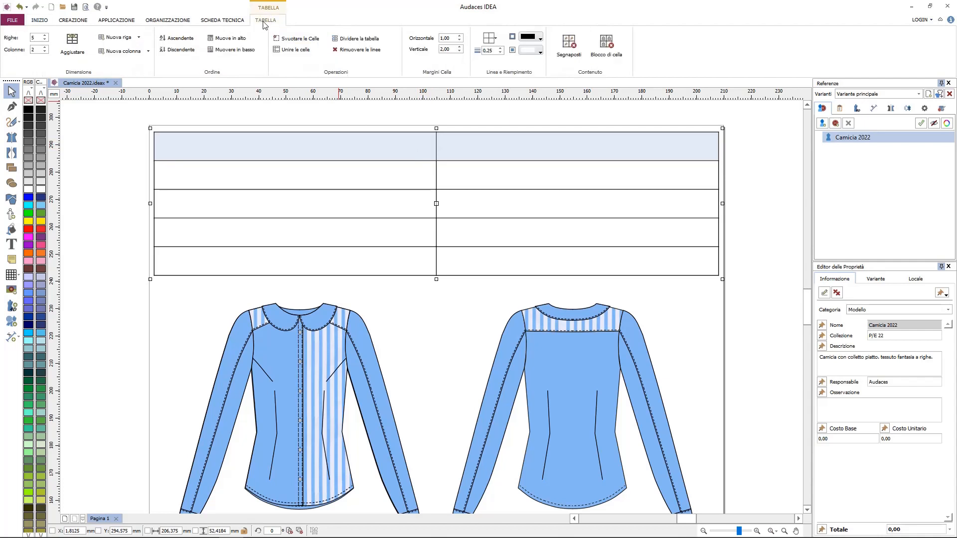
{"action": "left_click", "coordinate": [294, 51]}
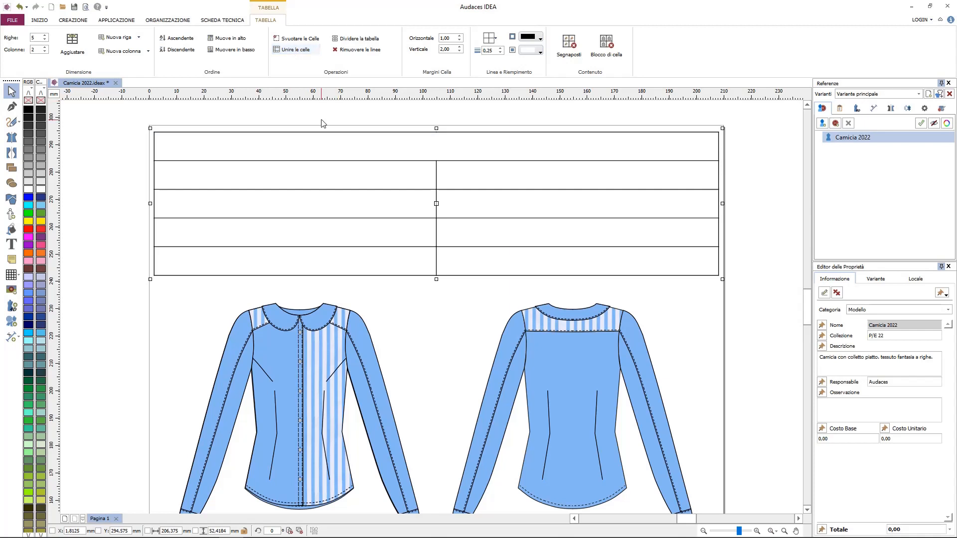
Step: Enter the title "SCHEDA TECNICA" in the merged header cell
{"action": "left_click", "coordinate": [422, 147]}
{"action": "left_click", "coordinate": [422, 147]}
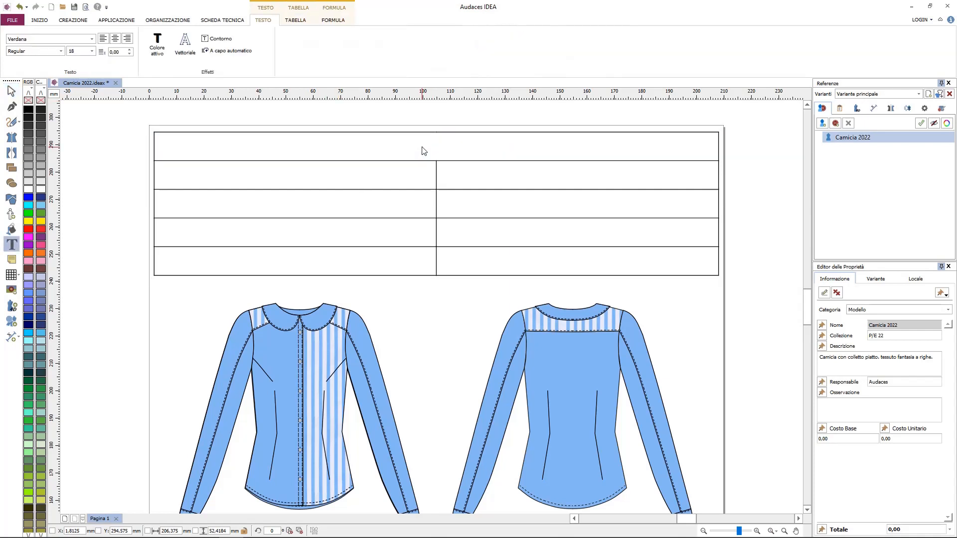
{"action": "type", "text": "SCHEDA T"}
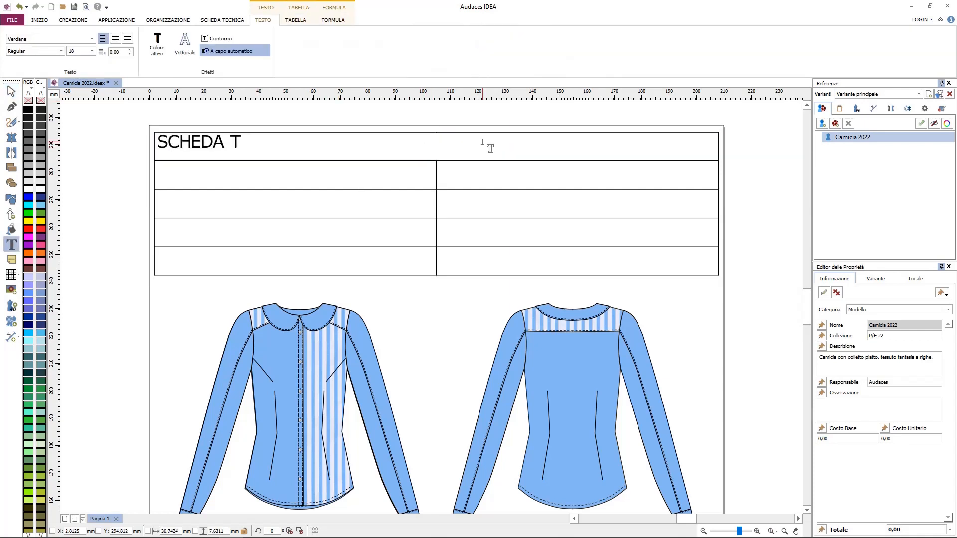
{"action": "type", "text": "ECNICA"}
Step: Label the first-column cells below the title NOME, COLLEZIONE, DESCRIZIONE and RESPONSABILE
{"action": "left_click", "coordinate": [324, 164]}
{"action": "type", "text": "NOM"}
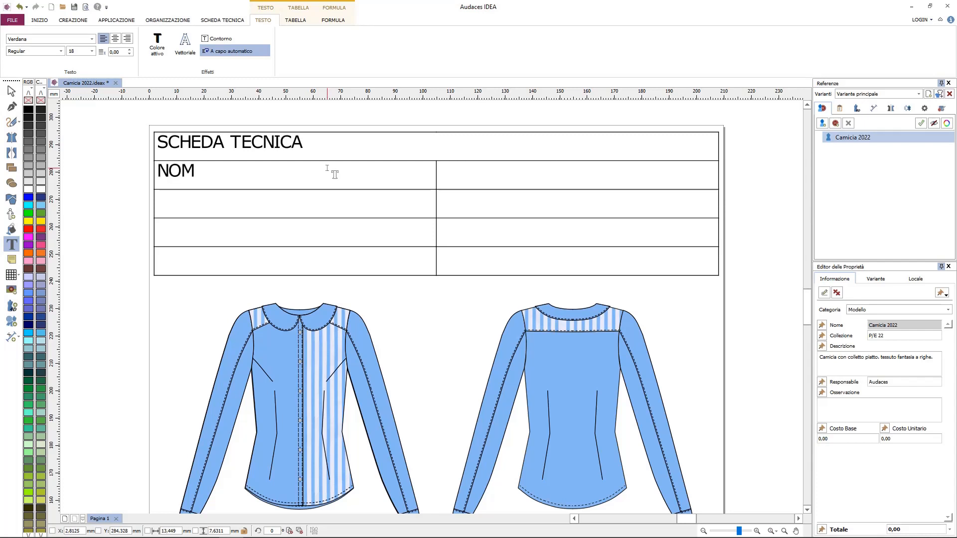
{"action": "type", "text": "E"}
{"action": "left_click", "coordinate": [275, 198]}
{"action": "type", "text": "COLLEZIONE"}
{"action": "left_click", "coordinate": [273, 235]}
{"action": "type", "text": "DE"}
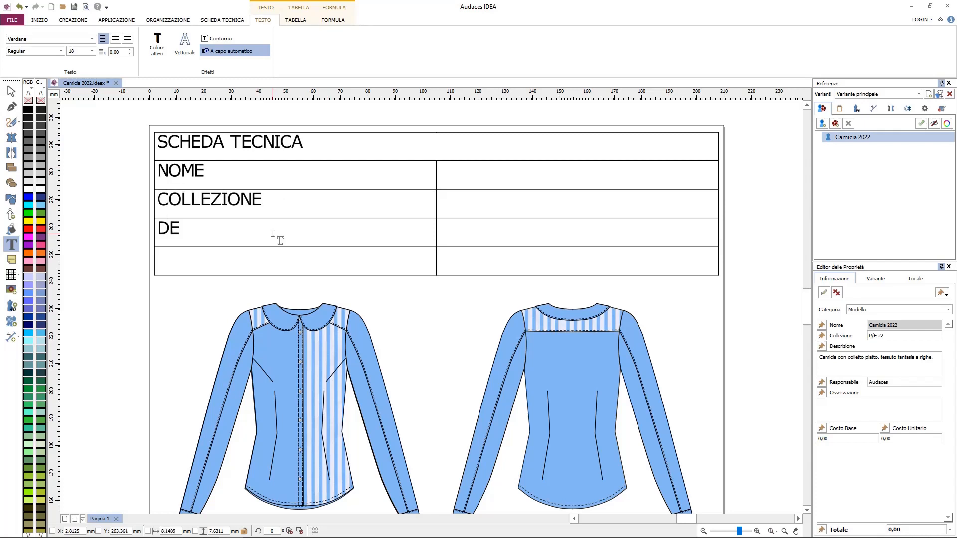
{"action": "type", "text": "SCRIZIONE"}
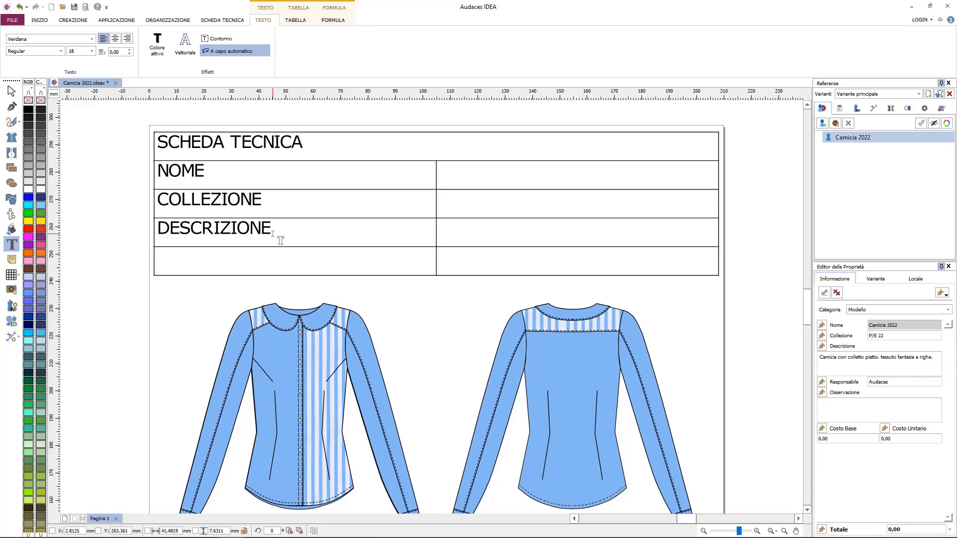
{"action": "left_click", "coordinate": [267, 253]}
{"action": "type", "text": "RESPONSABILE"}
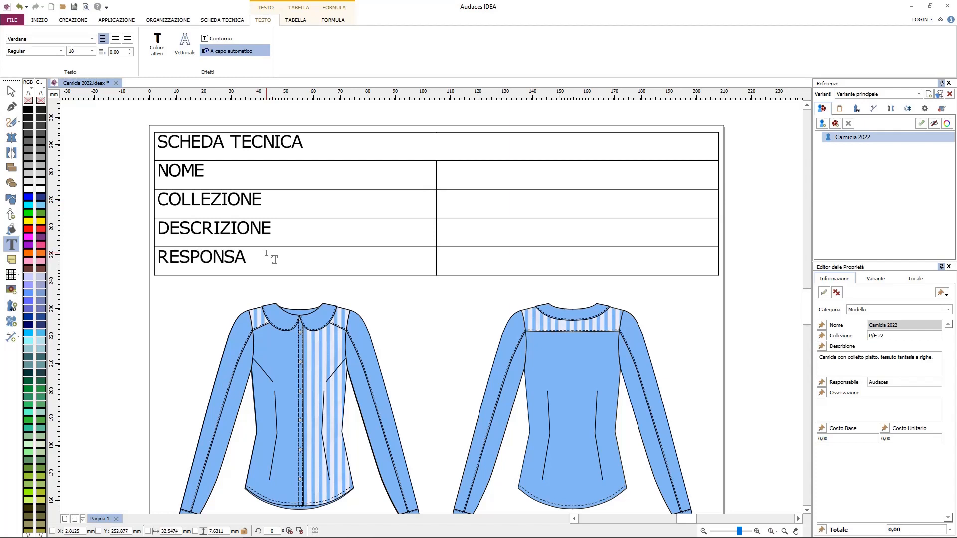
{"action": "key", "text": "Escape"}
Step: Center the SCHEDA TECNICA title in its cell and change its font to a bold slab serif
{"action": "left_click", "coordinate": [369, 152]}
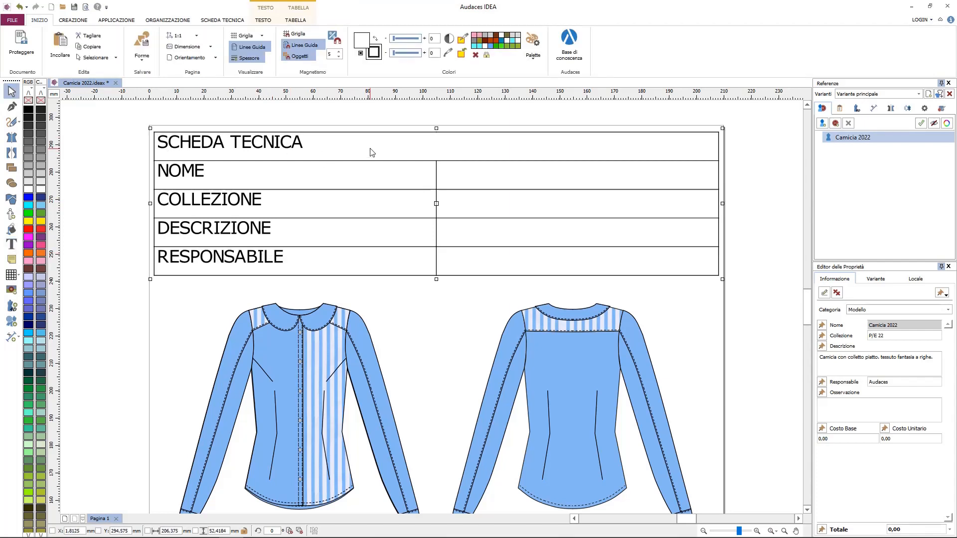
{"action": "left_click", "coordinate": [262, 20]}
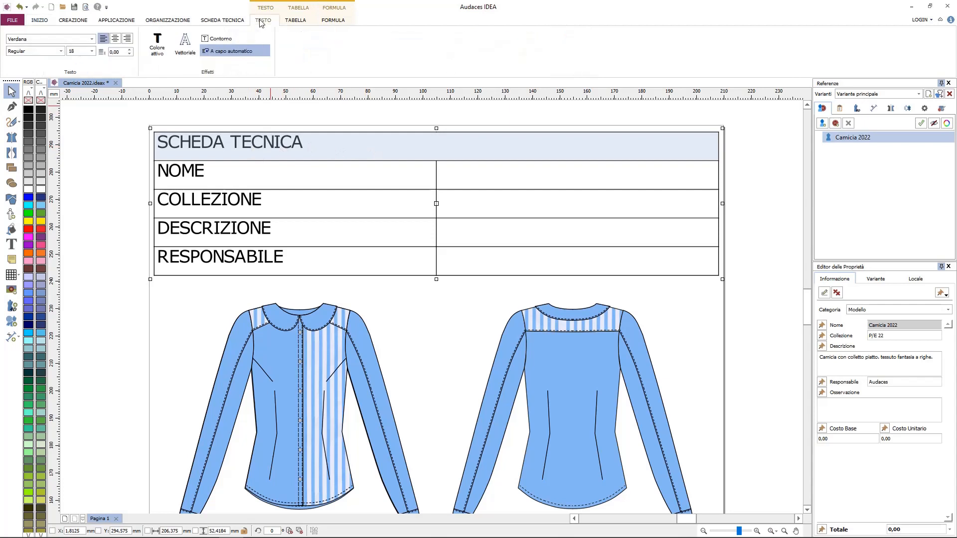
{"action": "left_click", "coordinate": [116, 38]}
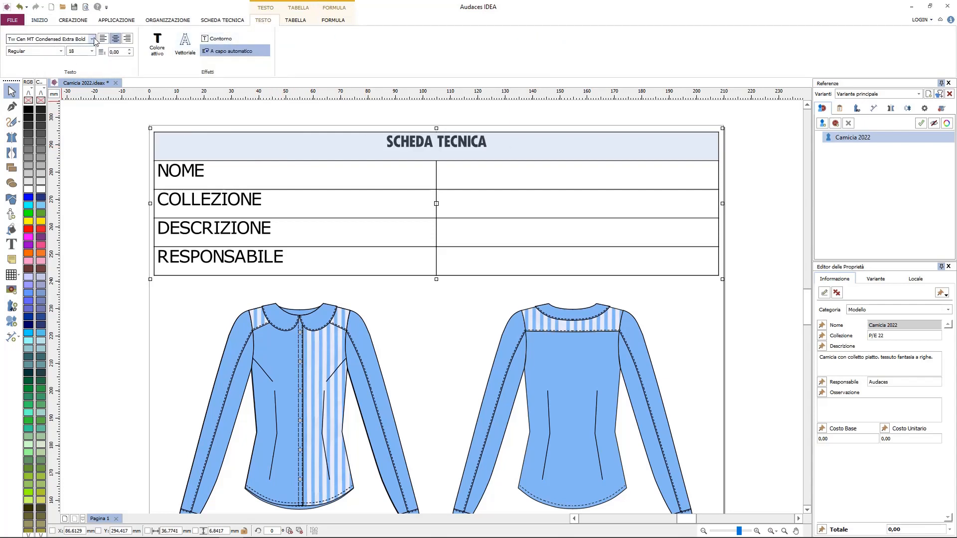
{"action": "left_click", "coordinate": [92, 39]}
{"action": "left_click", "coordinate": [58, 79]}
Step: Format the four labels from NOME to RESPONSABILE in Rockwell Nova Bold, size 14
{"action": "left_click", "coordinate": [294, 178]}
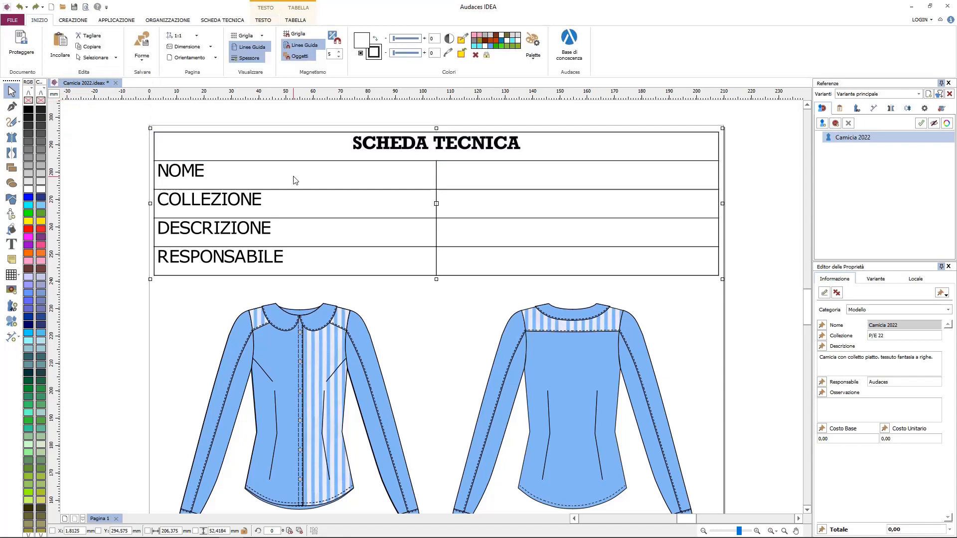
{"action": "left_click_drag", "start_coordinate": [298, 190], "coordinate": [314, 254]}
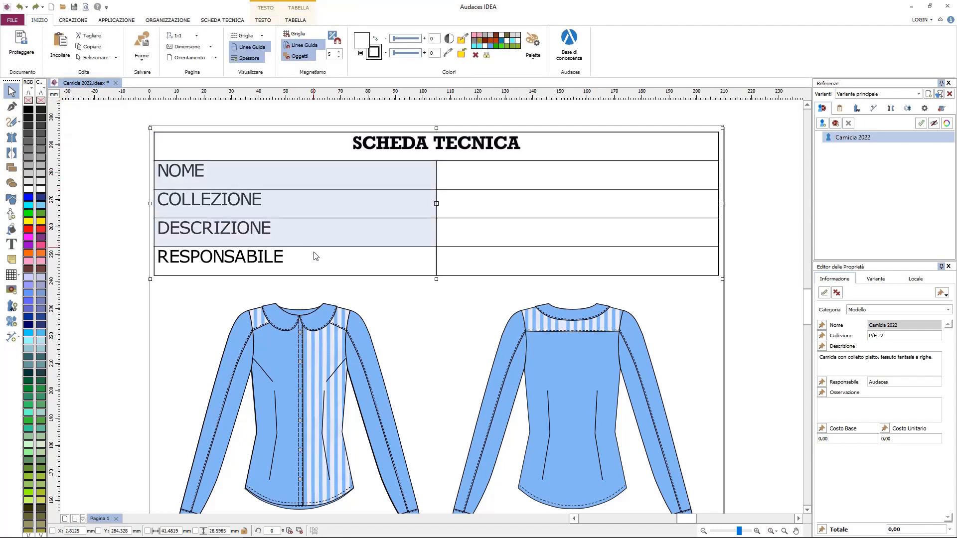
{"action": "left_click", "coordinate": [263, 20]}
{"action": "left_click", "coordinate": [66, 40]}
{"action": "scroll", "coordinate": [61, 58], "scroll_direction": "up", "scroll_amount": 5}
{"action": "left_click", "coordinate": [64, 101]}
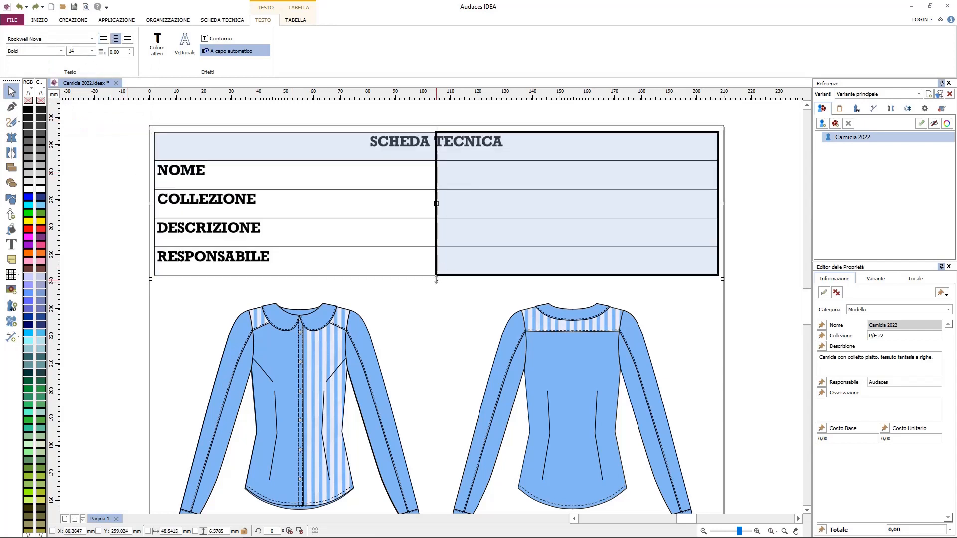
Step: Reduce the table's overall height to about 43 mm and narrow the label column to fit its text
{"action": "left_click_drag", "start_coordinate": [437, 279], "coordinate": [437, 250]}
{"action": "key", "text": "Escape"}
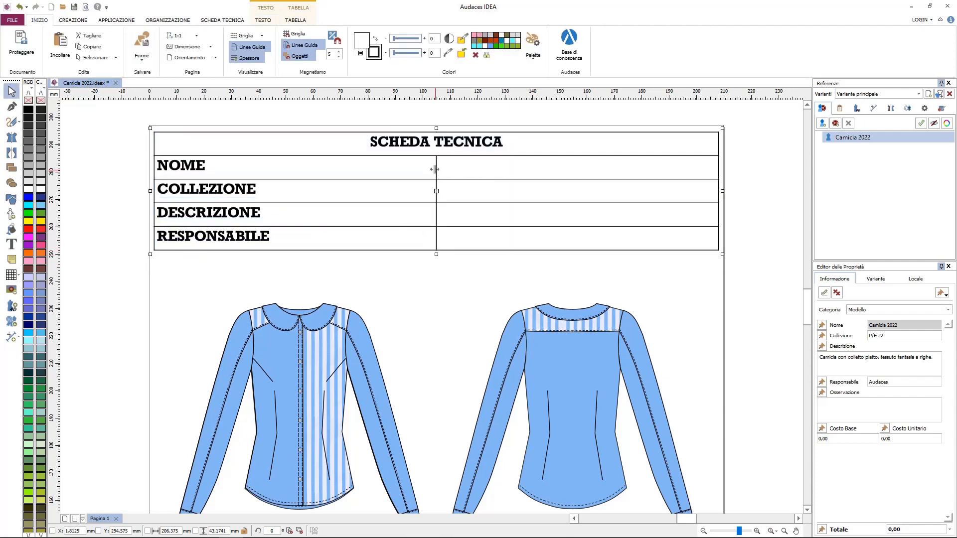
{"action": "left_click_drag", "start_coordinate": [434, 169], "coordinate": [275, 173]}
{"action": "left_click", "coordinate": [760, 264]}
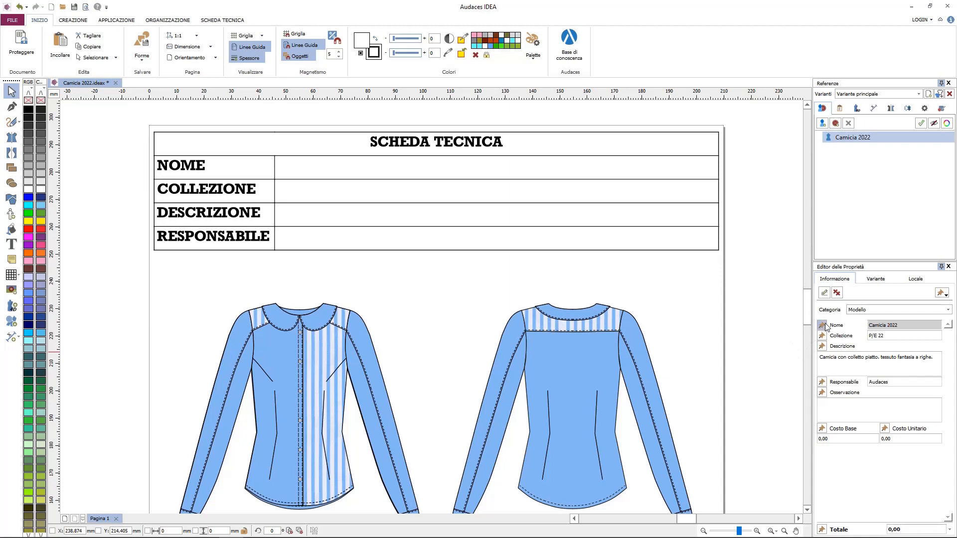
Step: Place the model's Nome, Collezione, Descrizione and Responsabile properties in the matching cells of the table's second column
{"action": "left_click", "coordinate": [823, 326]}
{"action": "left_click", "coordinate": [503, 171]}
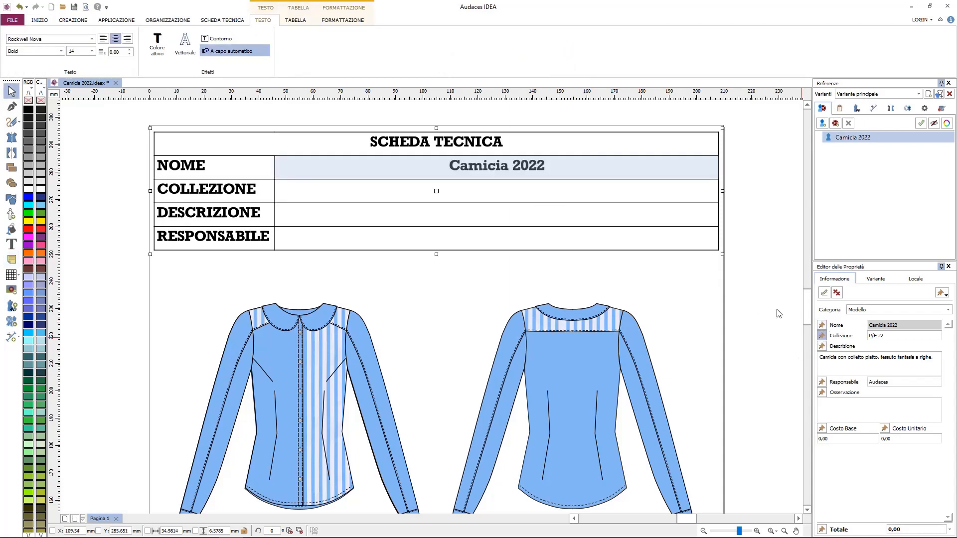
{"action": "left_click", "coordinate": [822, 335]}
{"action": "left_click", "coordinate": [583, 192]}
{"action": "left_click", "coordinate": [822, 346]}
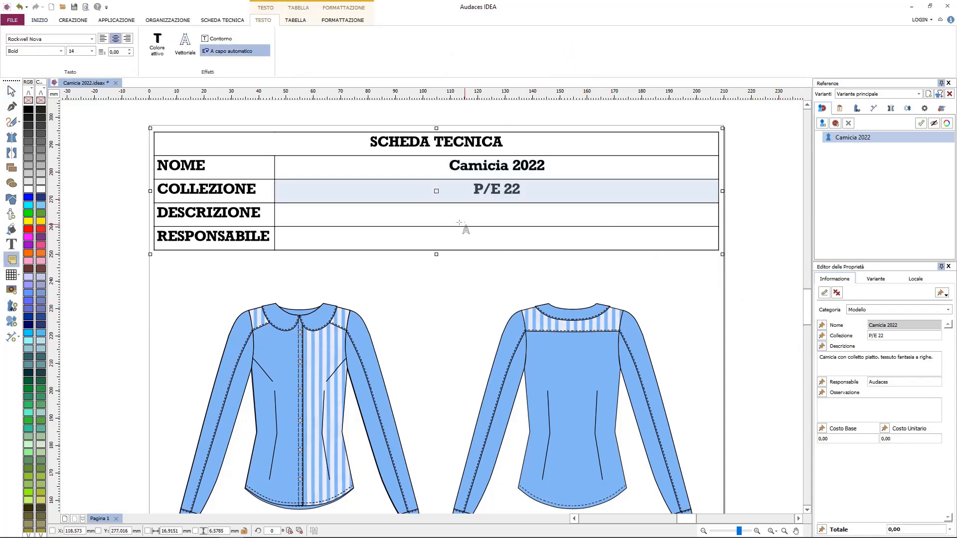
{"action": "left_click", "coordinate": [504, 219]}
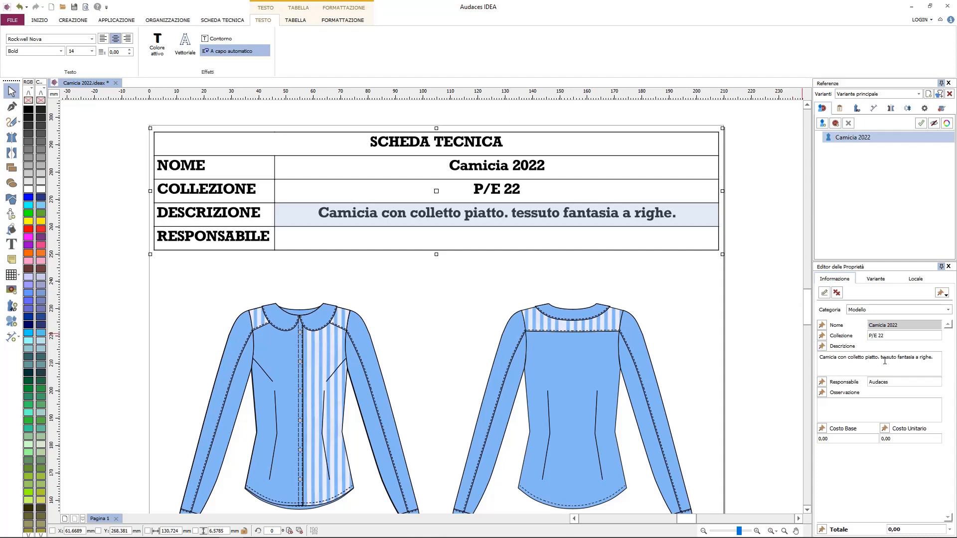
{"action": "left_click", "coordinate": [822, 382]}
{"action": "left_click", "coordinate": [479, 243]}
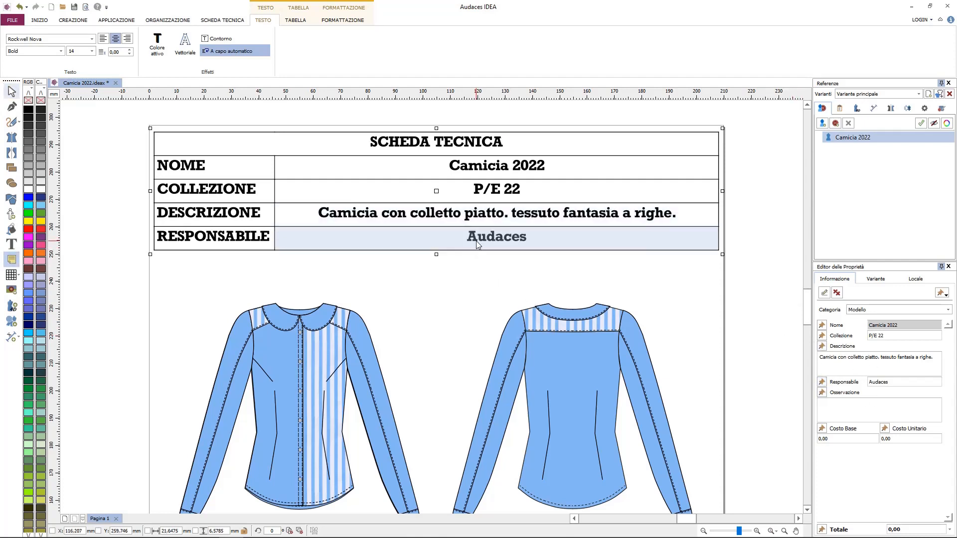
Step: Extend the model description after "a righe" with "sul davanti sx, carrè dv e di, manica classica con taglio sul davanti e sul dietro, apertura con bottoni"
{"action": "type", "text": ", manica classica con taglio sul davanti e"}
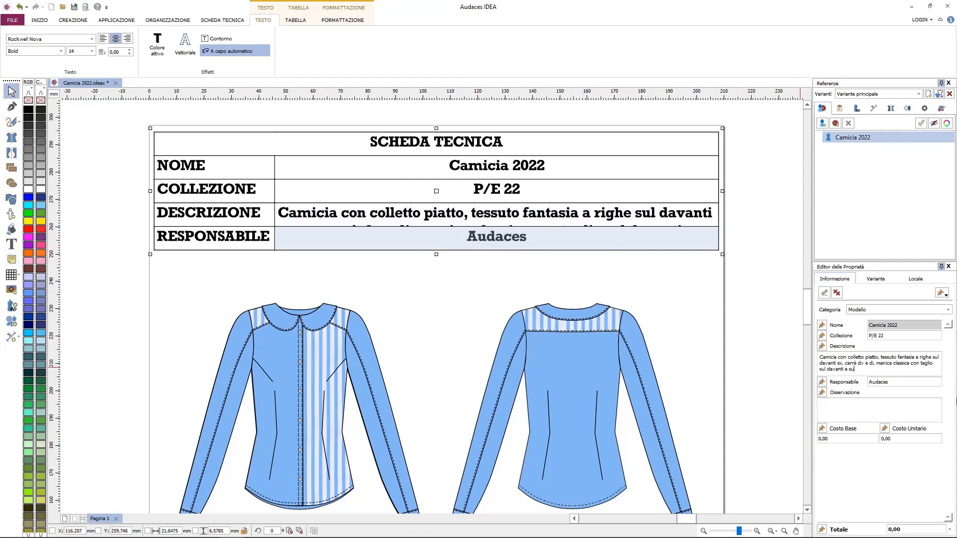
{"action": "type", "text": " sul dietro, apertura con bottoni"}
Step: Set the description cell's text size to 10 and make its row tall enough for two lines
{"action": "left_click", "coordinate": [92, 51]}
{"action": "left_click", "coordinate": [80, 72]}
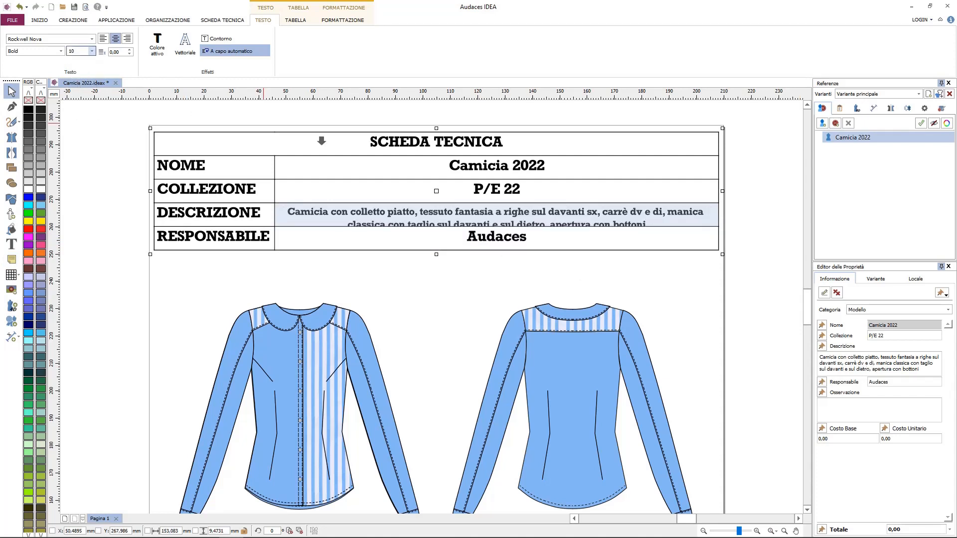
{"action": "left_click_drag", "start_coordinate": [278, 226], "coordinate": [280, 233]}
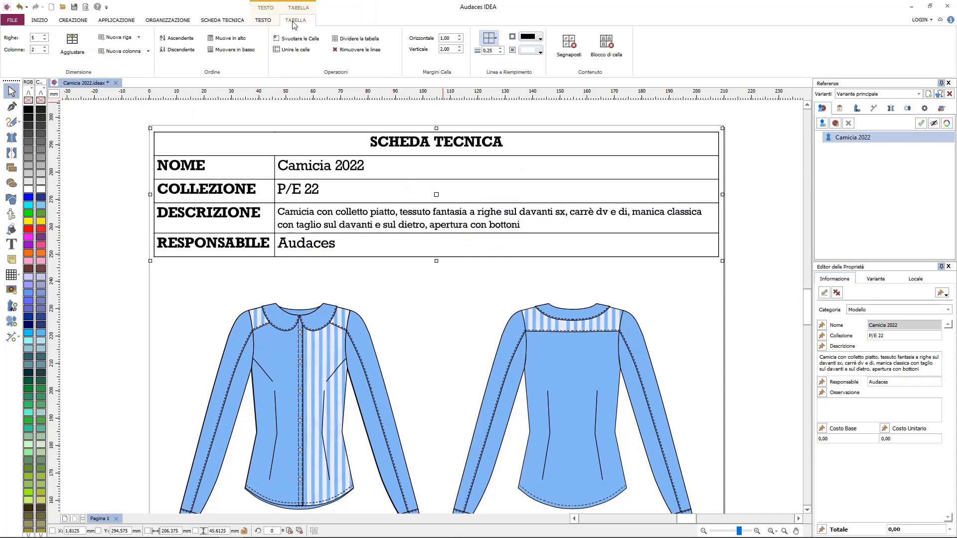
Step: Remove all cell borders from the table's title row, value column and label column
{"action": "left_click", "coordinate": [514, 150]}
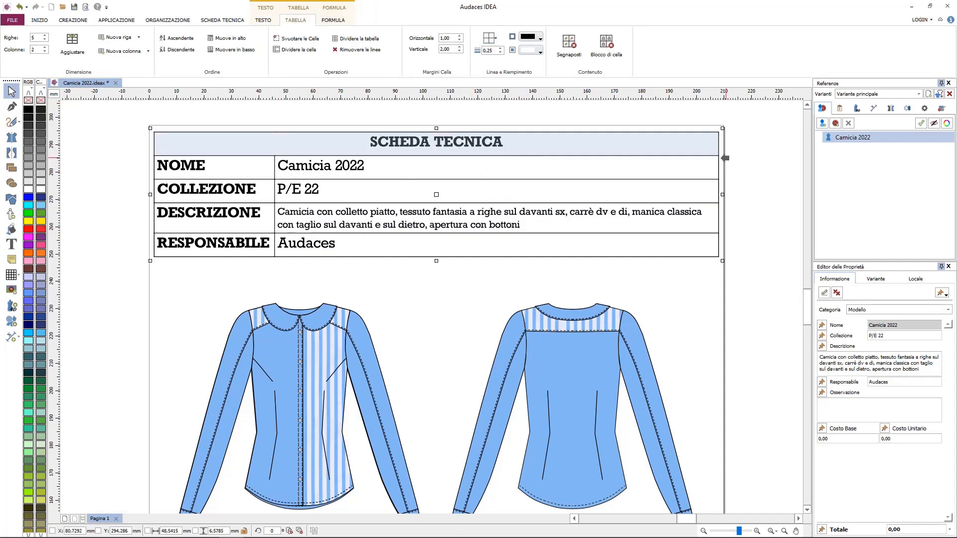
{"action": "left_click", "coordinate": [495, 39]}
{"action": "left_click", "coordinate": [504, 59]}
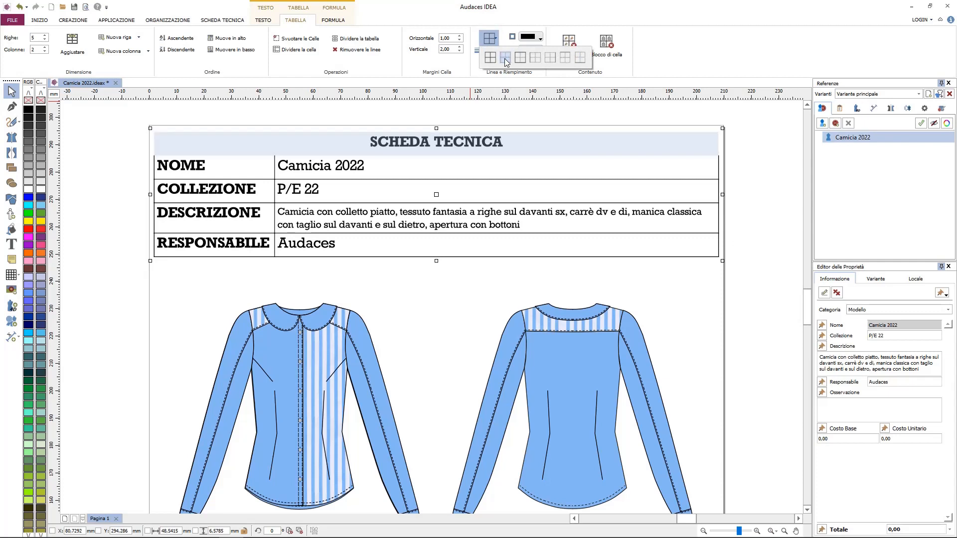
{"action": "left_click_drag", "start_coordinate": [478, 167], "coordinate": [459, 246]}
{"action": "left_click", "coordinate": [501, 39]}
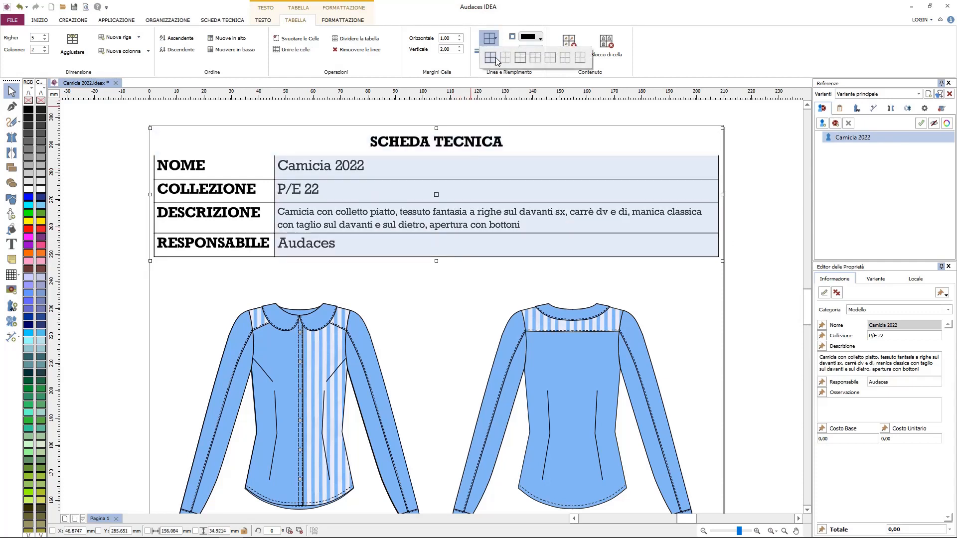
{"action": "left_click", "coordinate": [504, 59]}
{"action": "left_click_drag", "start_coordinate": [235, 171], "coordinate": [240, 247]}
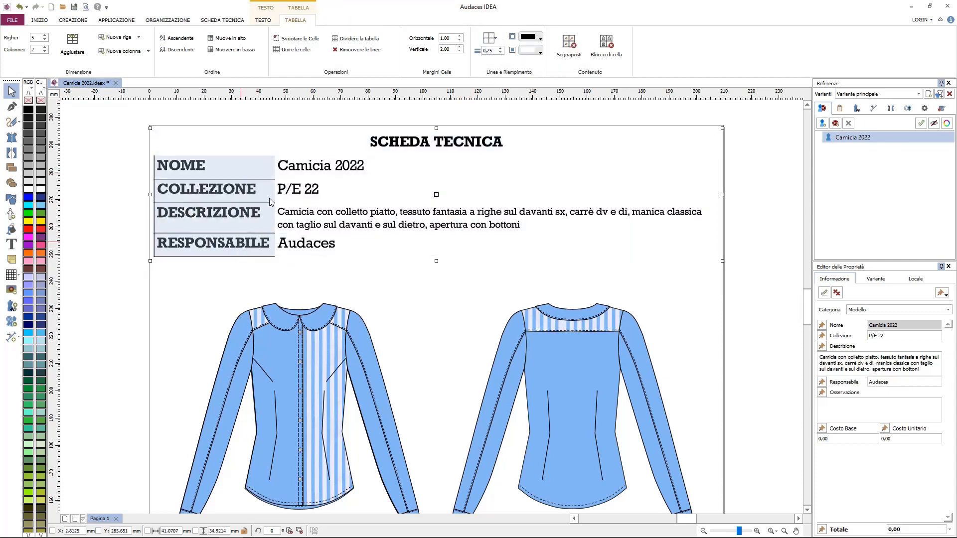
{"action": "left_click", "coordinate": [491, 39]}
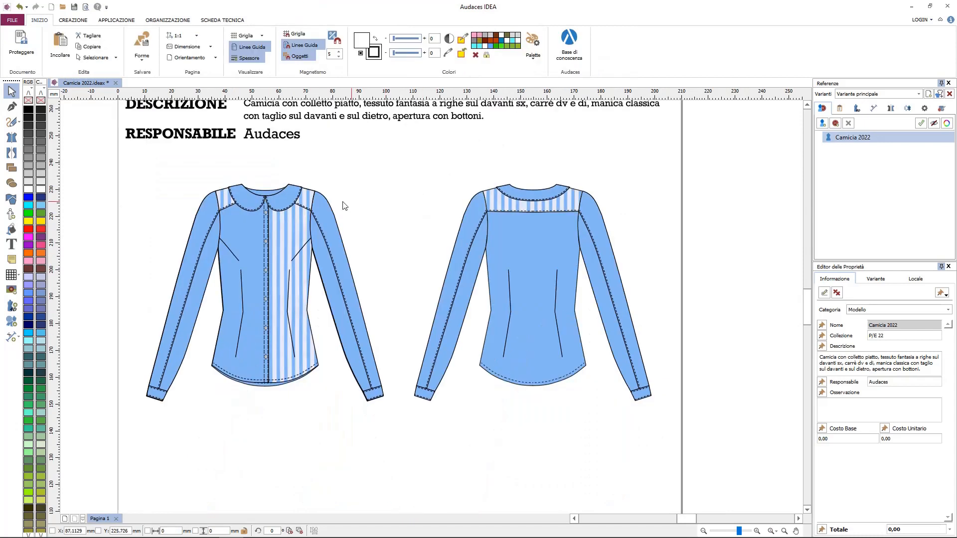
Step: Add the caption "DISEGNO TECNICO" between the header table and the shirt drawings
{"action": "left_click", "coordinate": [12, 246]}
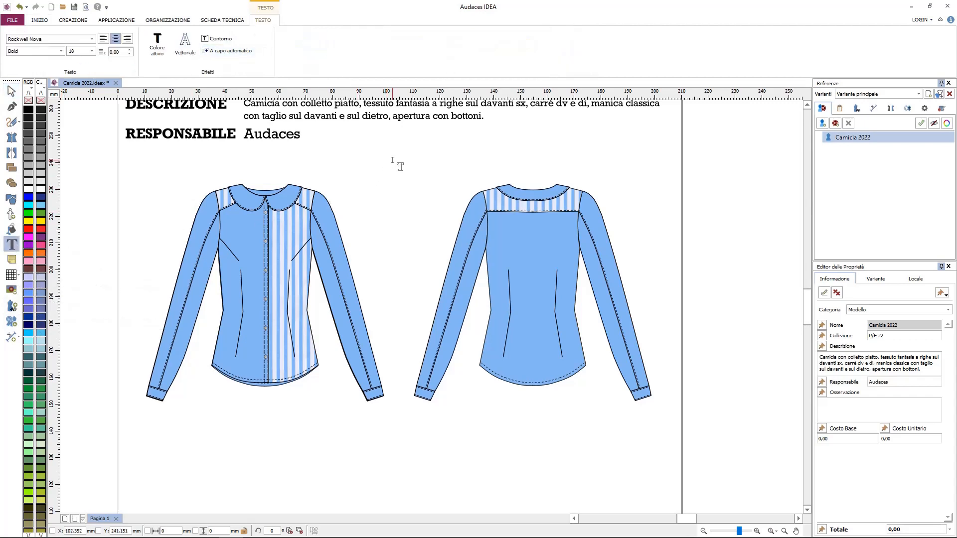
{"action": "left_click_drag", "start_coordinate": [397, 166], "coordinate": [484, 190]}
{"action": "type", "text": "DISE"}
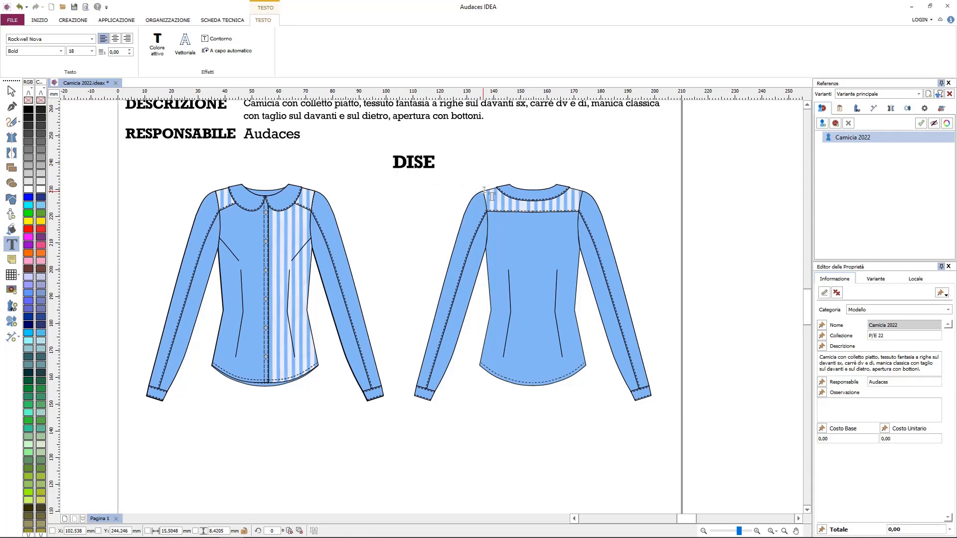
{"action": "type", "text": "GNO TE"}
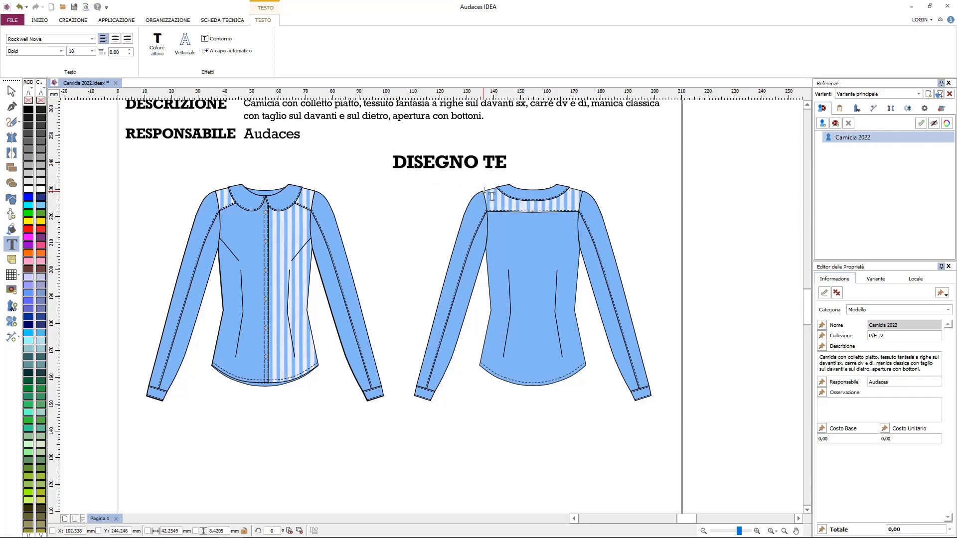
{"action": "type", "text": "CNICO"}
{"action": "key", "text": "Escape"}
Step: Set the text size of the "DISEGNO TECNICO" caption to 12
{"action": "left_click", "coordinate": [91, 51]}
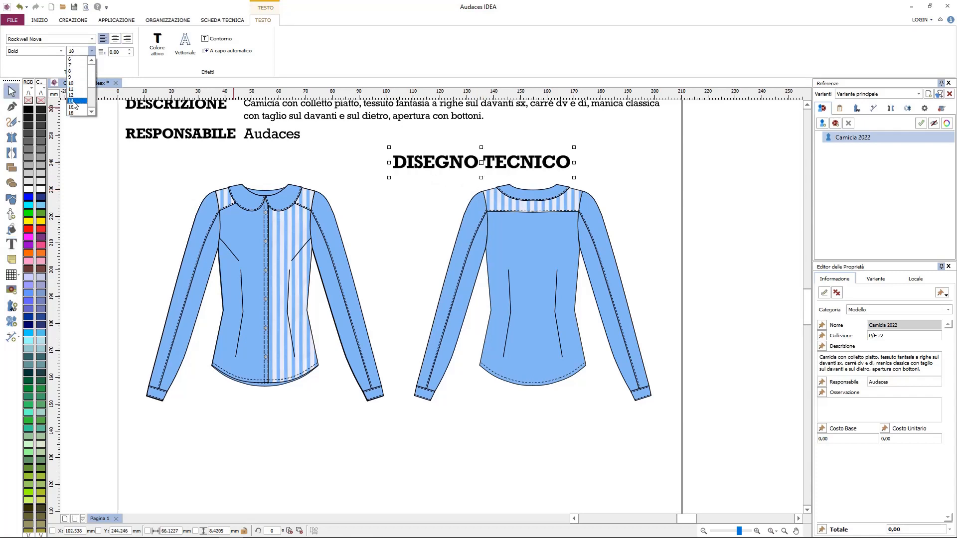
{"action": "left_click", "coordinate": [74, 101]}
{"action": "left_click", "coordinate": [92, 51]}
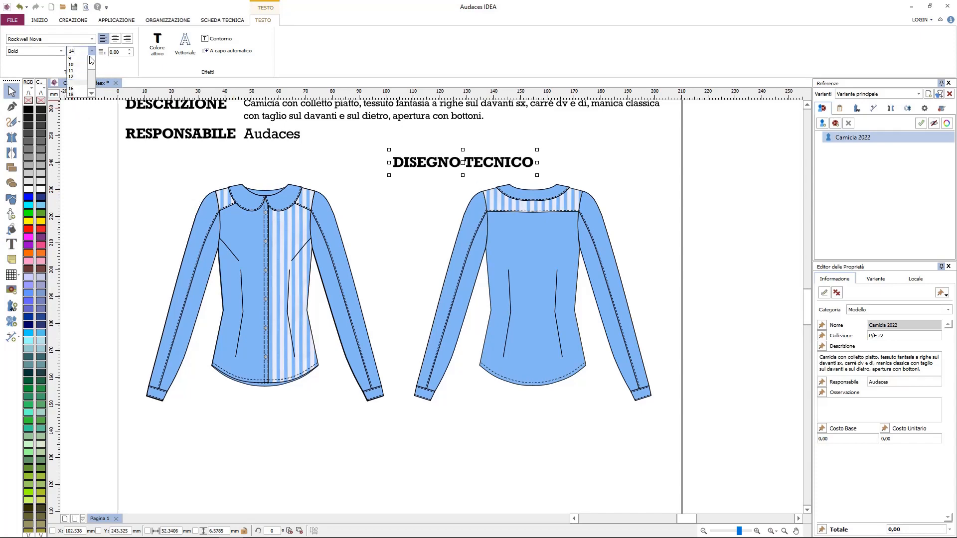
{"action": "left_click", "coordinate": [75, 94]}
{"action": "scroll", "coordinate": [378, 256], "scroll_direction": "down", "scroll_amount": 2}
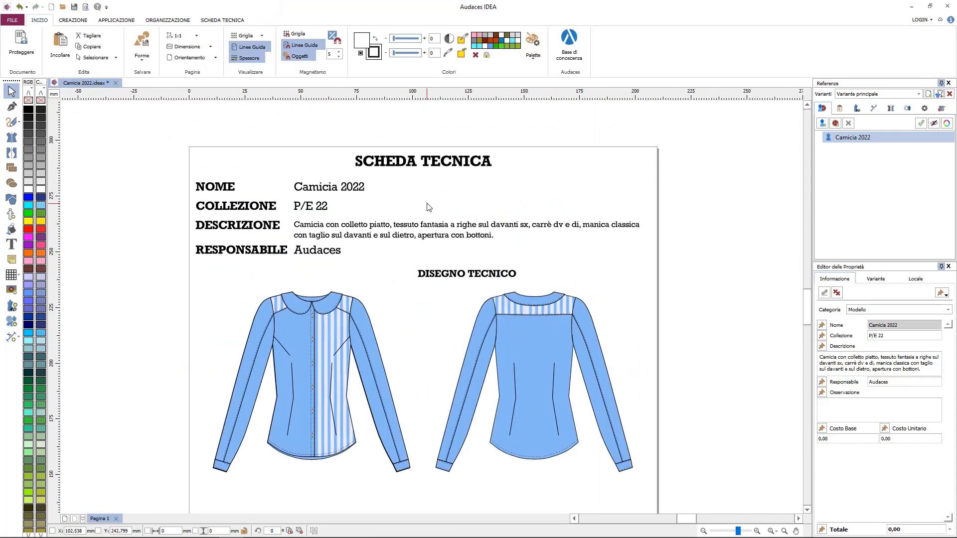
Step: Align the "DISEGNO TECNICO" caption with the header table on their common vertical centre line
{"action": "left_click", "coordinate": [428, 207]}
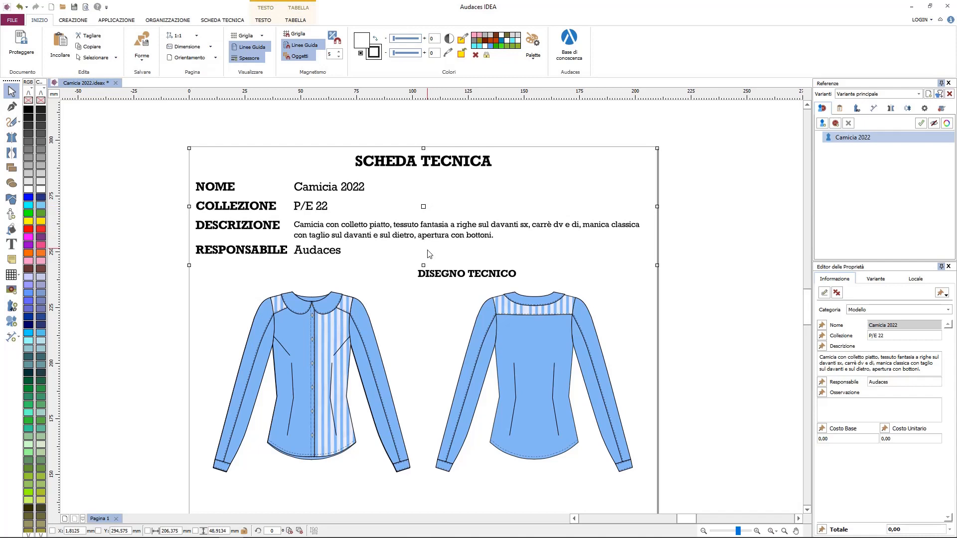
{"action": "left_click", "coordinate": [440, 280], "text": "shift"}
{"action": "left_click", "coordinate": [167, 21]}
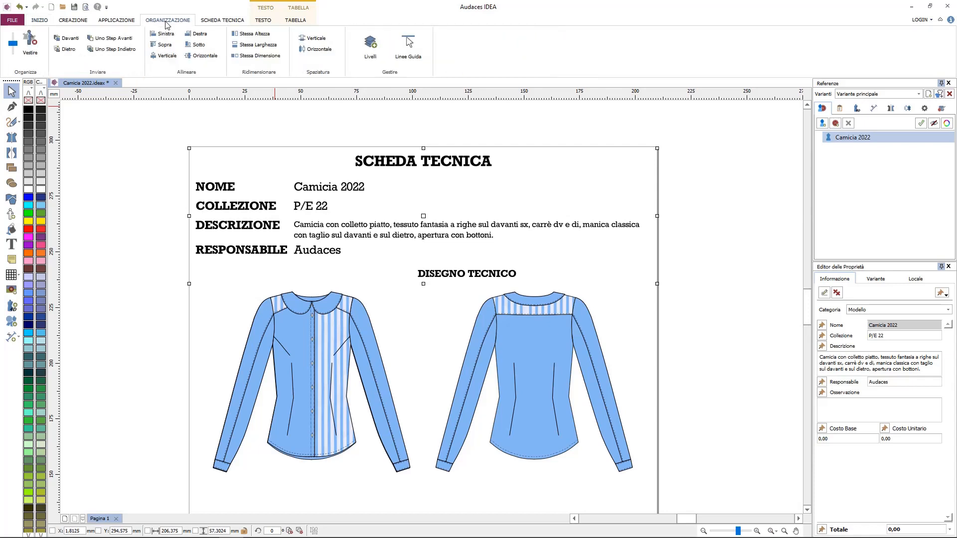
{"action": "left_click", "coordinate": [164, 55]}
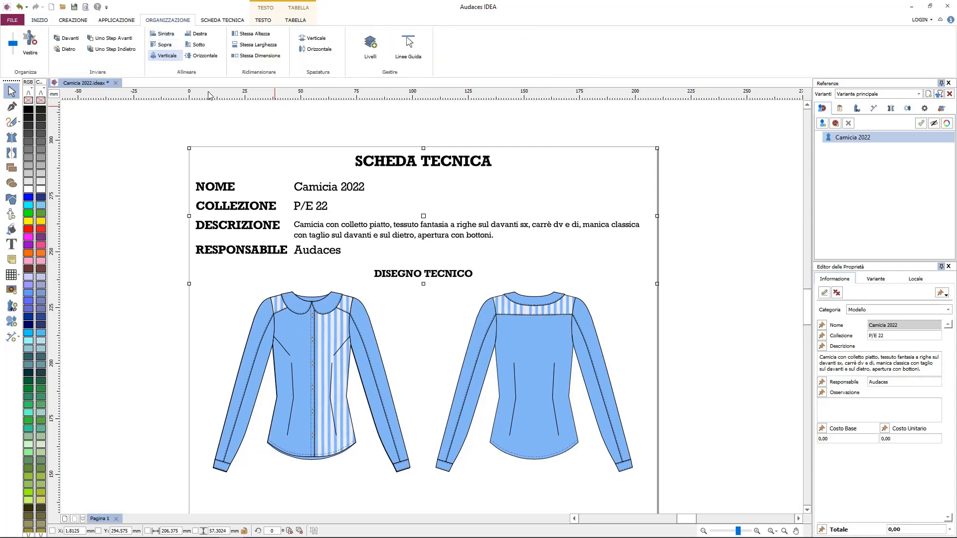
{"action": "left_click", "coordinate": [433, 327]}
{"action": "scroll", "coordinate": [349, 168], "scroll_direction": "down", "scroll_amount": 4}
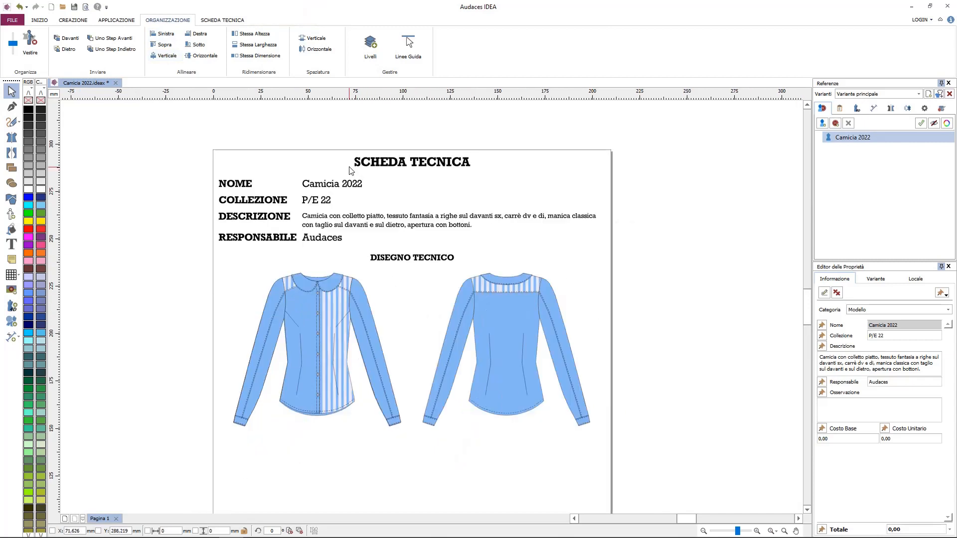
Step: Group all the shapes of the front and back shirt drawings
{"action": "scroll", "coordinate": [388, 316], "scroll_direction": "up", "scroll_amount": 2}
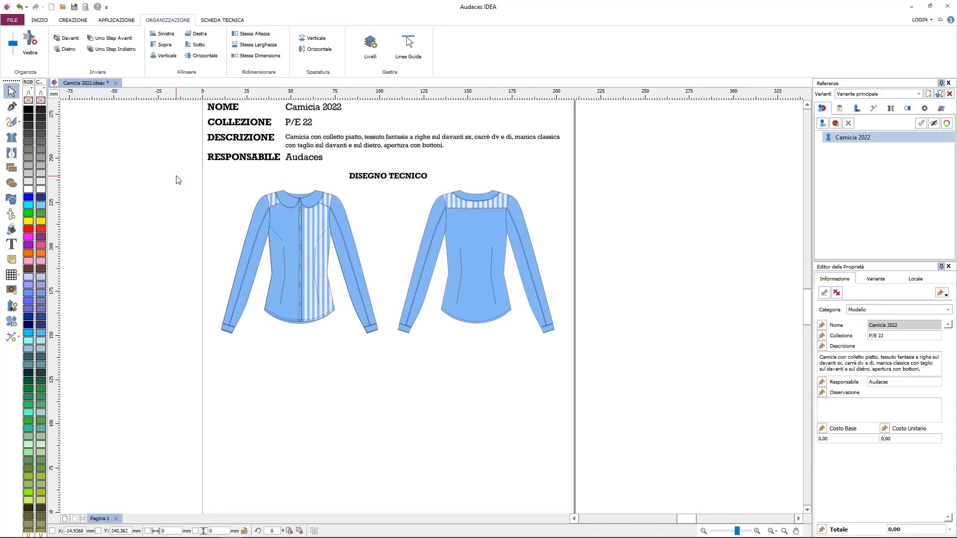
{"action": "left_click_drag", "start_coordinate": [174, 175], "coordinate": [607, 380]}
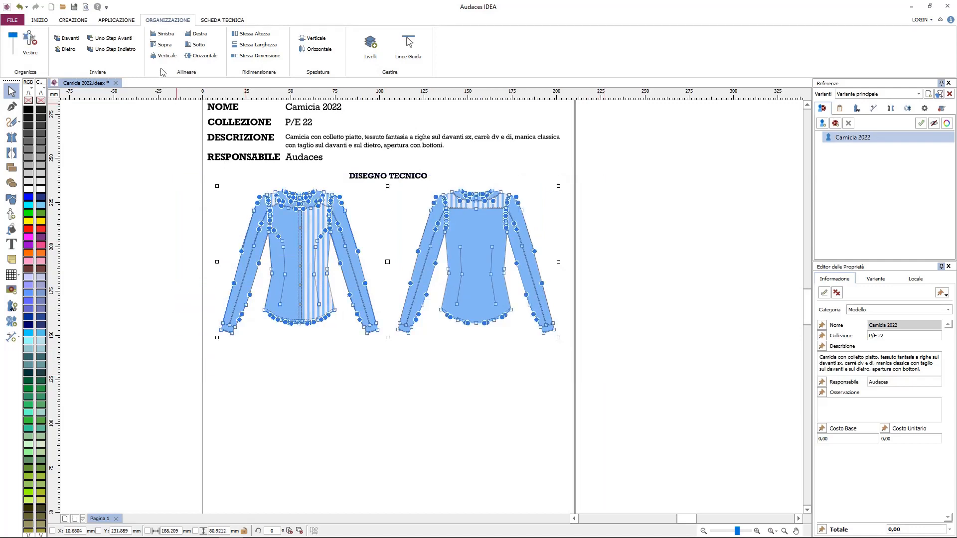
{"action": "left_click", "coordinate": [84, 20]}
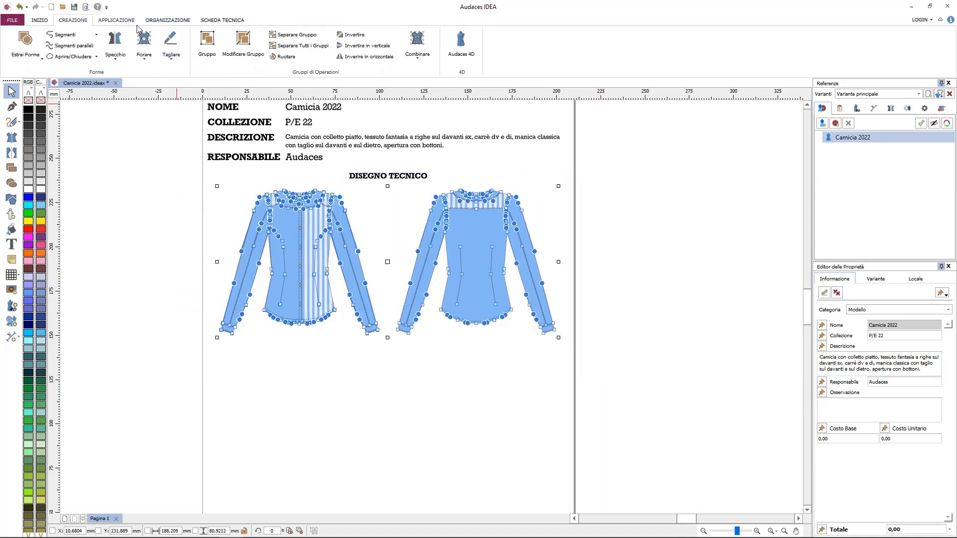
{"action": "left_click", "coordinate": [207, 47]}
Step: Try moving the grouped shirt drawings down and to the left as one object, and undo the move
{"action": "left_click_drag", "start_coordinate": [388, 262], "coordinate": [331, 289]}
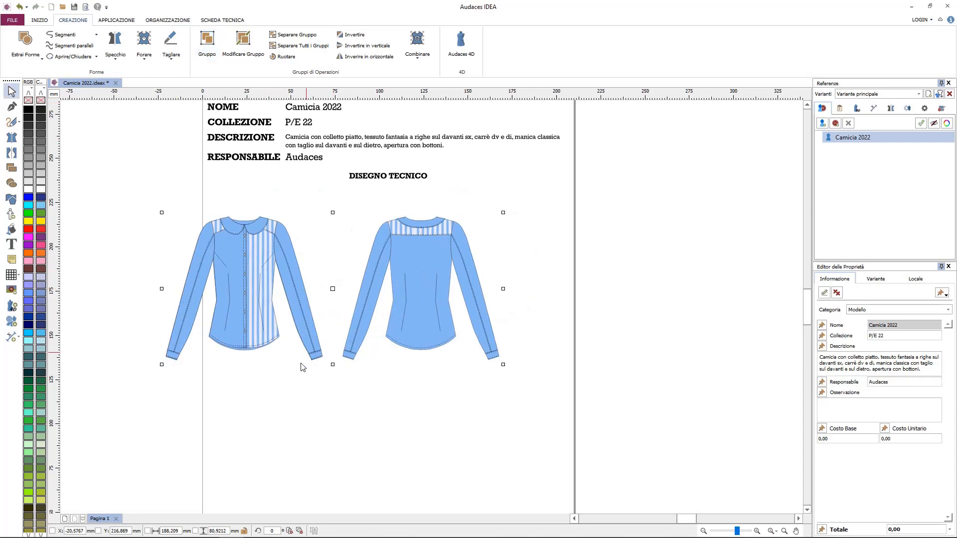
{"action": "left_click", "coordinate": [297, 370]}
{"action": "key", "text": "z"}
{"action": "key", "text": "ctrl+z"}
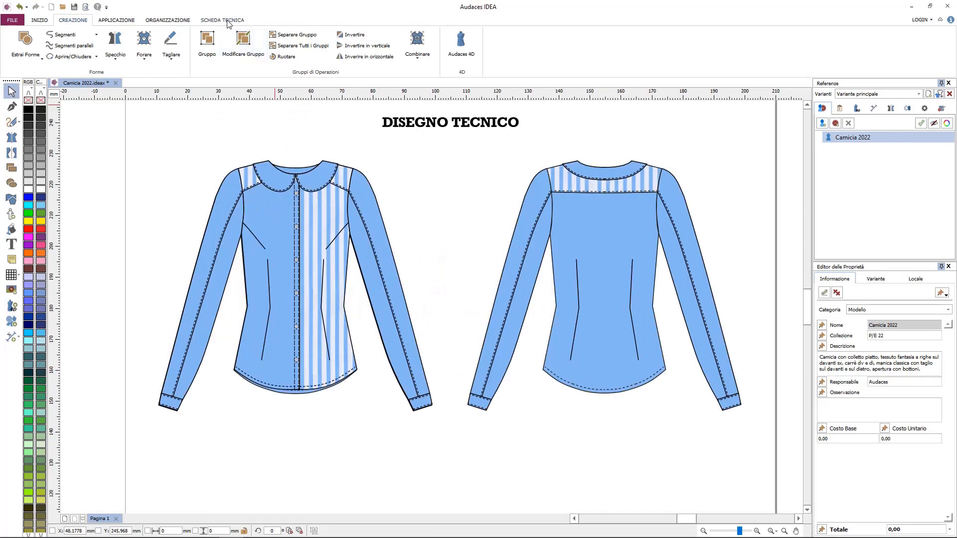
Step: Create a generic reference with an arrow to the front collar and the text "COLLETTO PIATTO SU FORMA" on two lines
{"action": "left_click", "coordinate": [225, 21]}
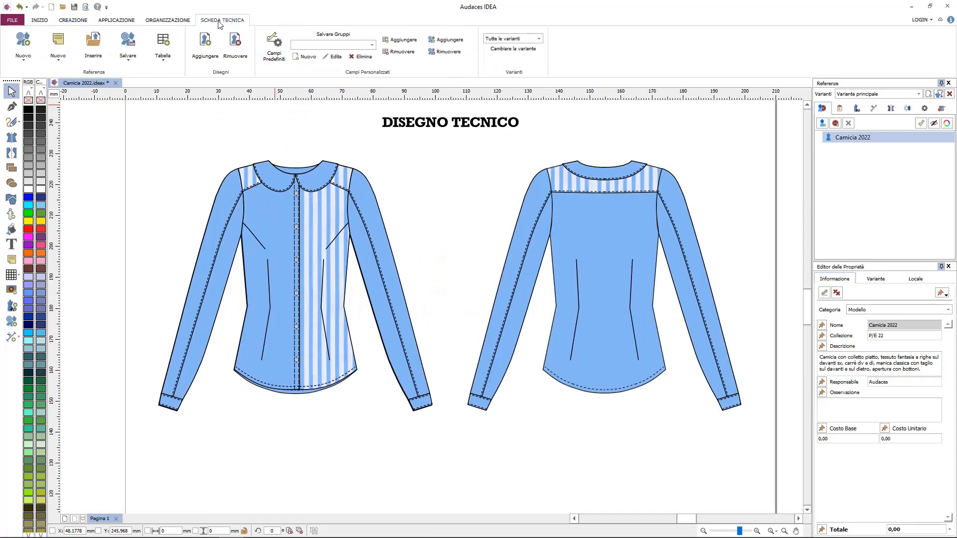
{"action": "left_click", "coordinate": [63, 64]}
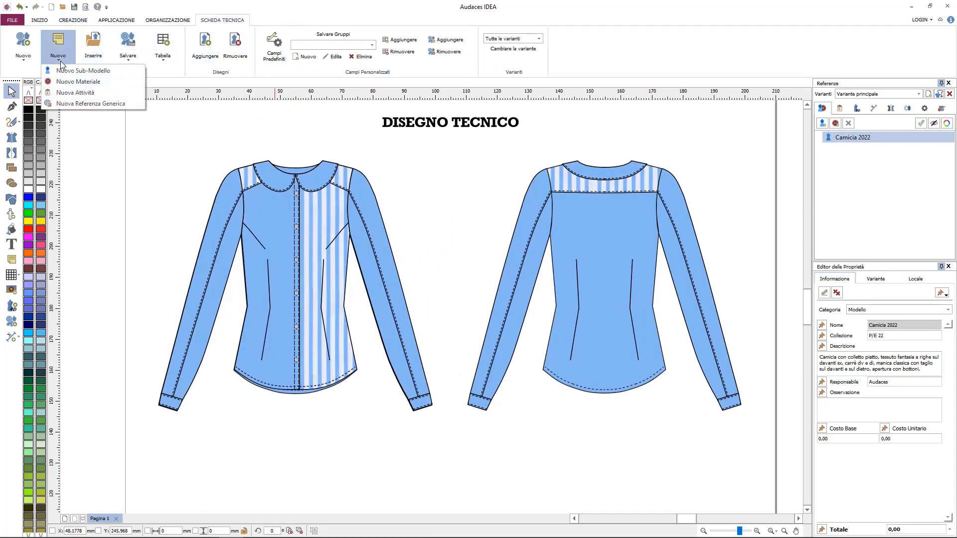
{"action": "left_click", "coordinate": [76, 104]}
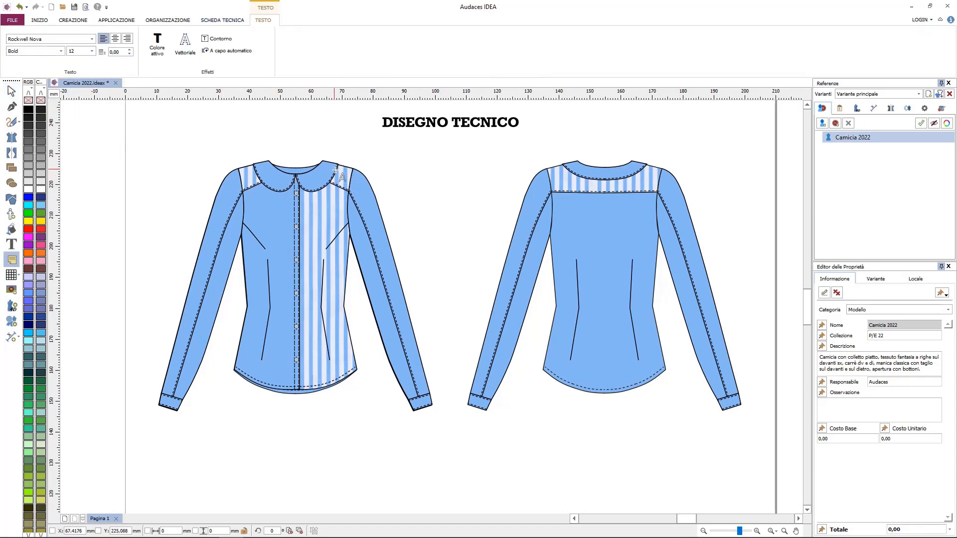
{"action": "left_click_drag", "start_coordinate": [336, 170], "coordinate": [362, 159]}
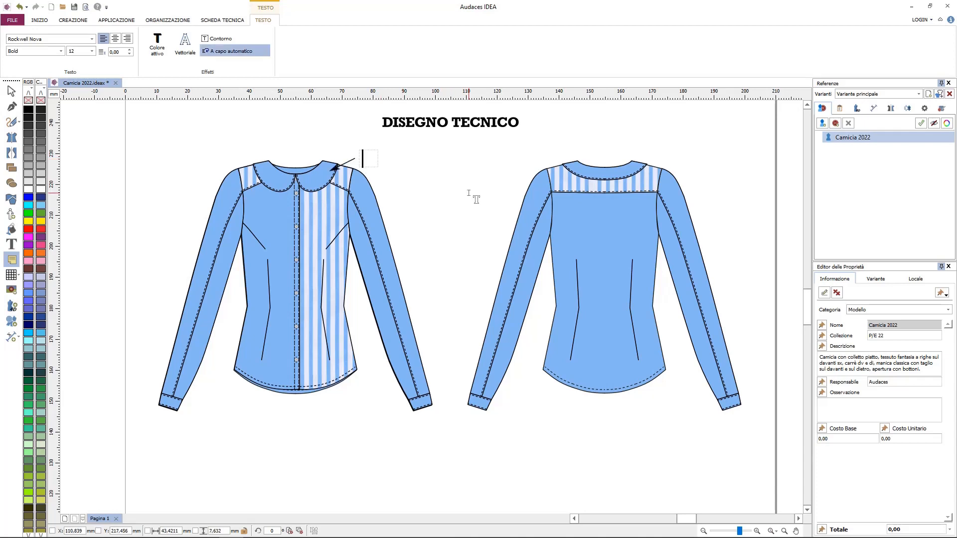
{"action": "type", "text": "COLL"}
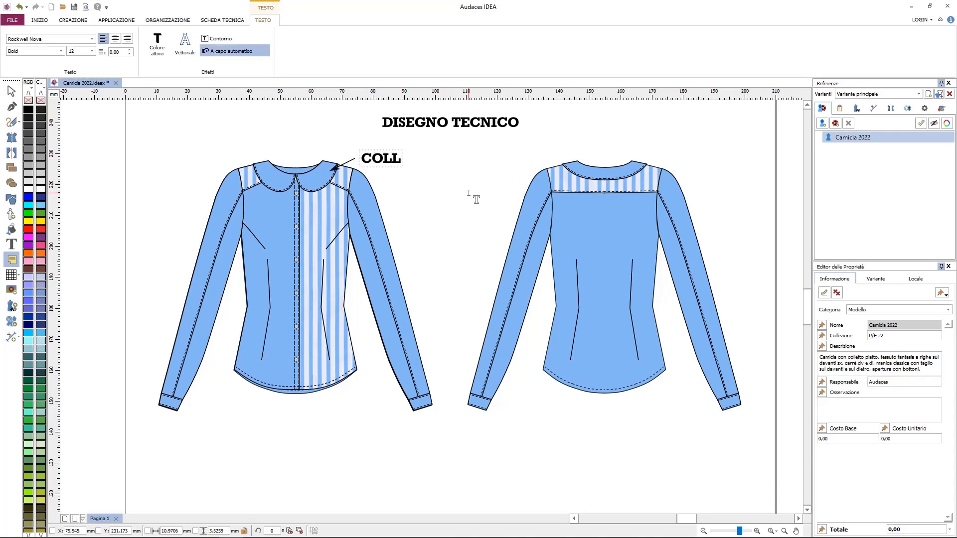
{"action": "type", "text": "ETTO PIATTO"}
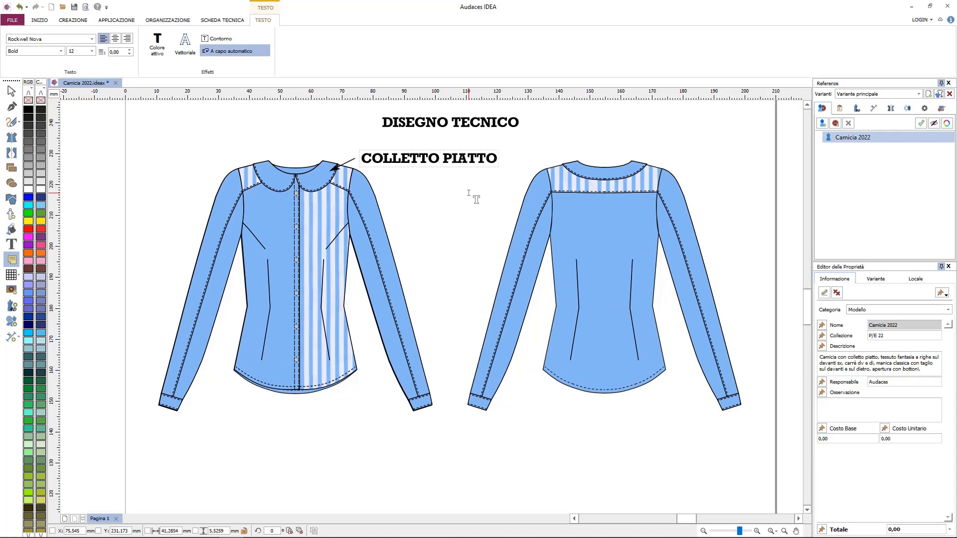
{"action": "key", "text": "Return"}
{"action": "type", "text": "SU FORMA"}
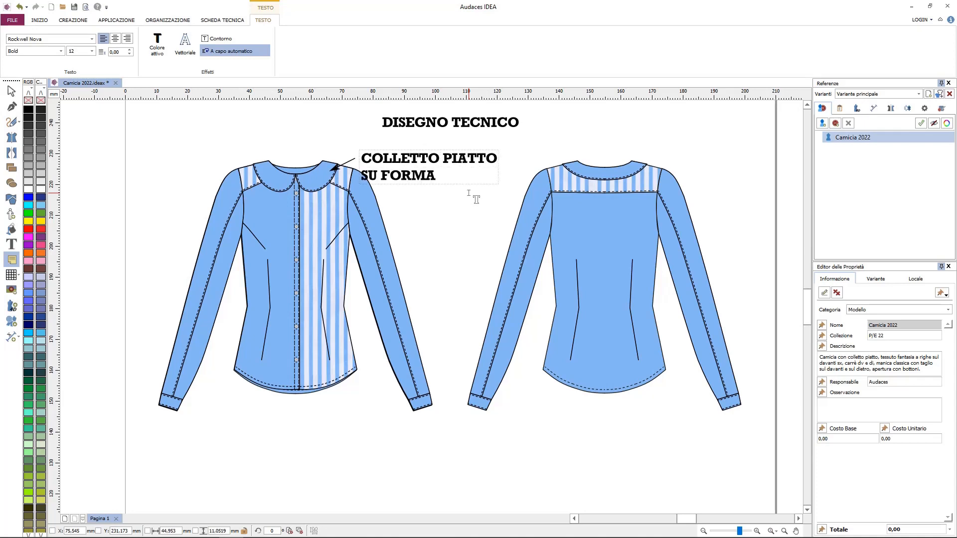
{"action": "key", "text": "Escape"}
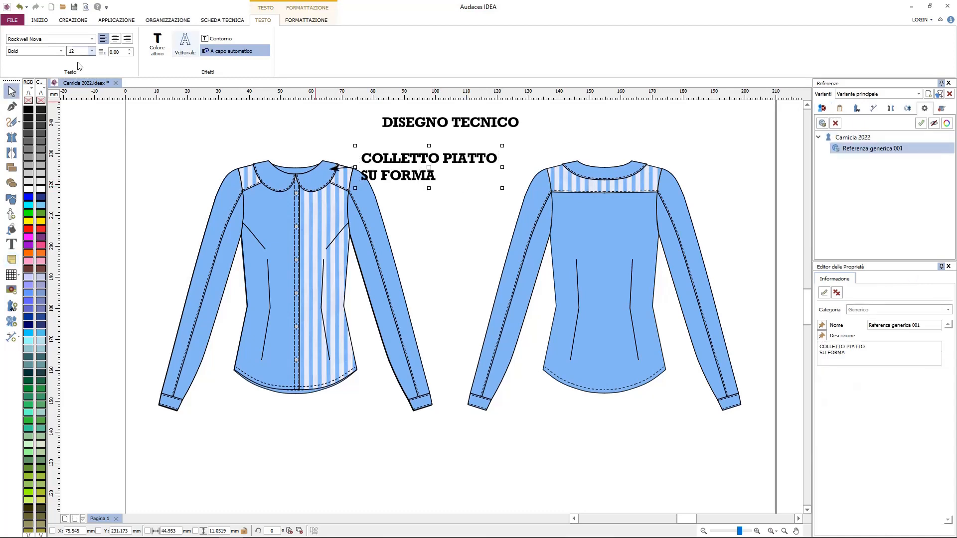
Step: Set the collar note's text to size 8 and the Light font style
{"action": "left_click", "coordinate": [92, 51]}
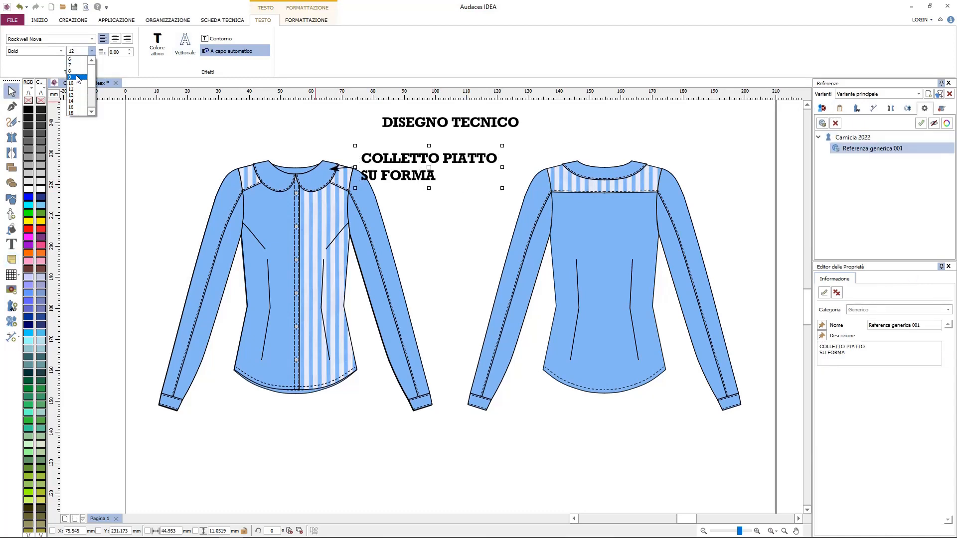
{"action": "left_click", "coordinate": [76, 71]}
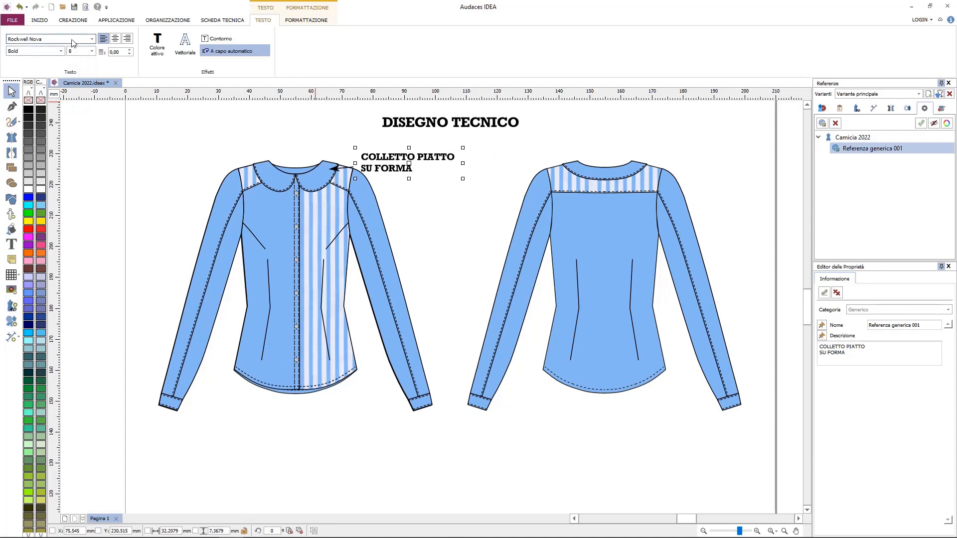
{"action": "left_click", "coordinate": [57, 50]}
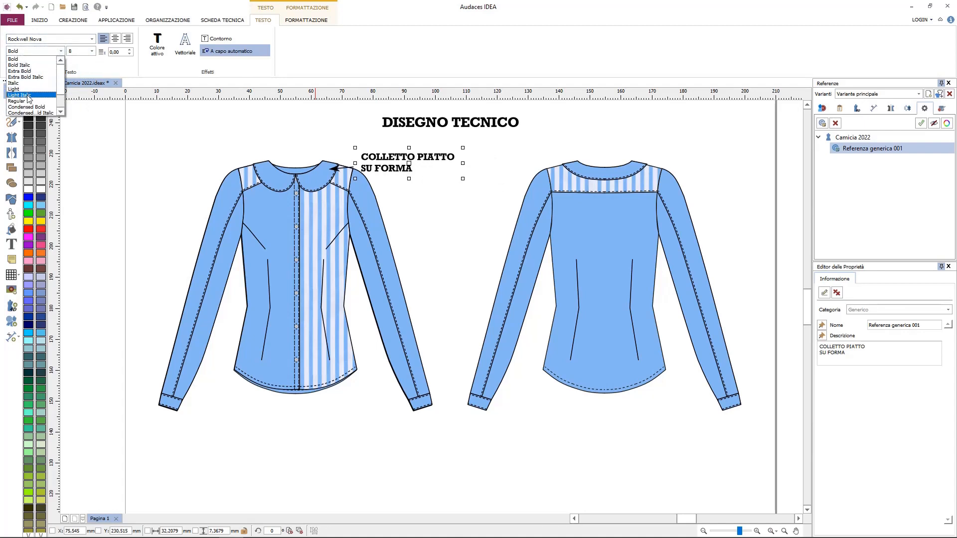
{"action": "left_click", "coordinate": [28, 89]}
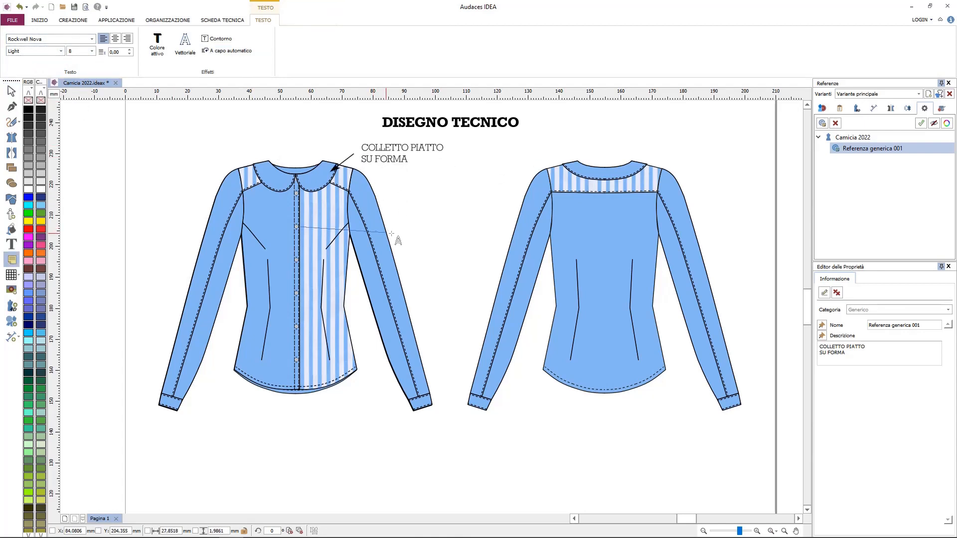
Step: Add a generic reference pointing to the front button placket with the text "ALLACCIATURA A BOTTONI"
{"action": "left_click", "coordinate": [394, 227]}
{"action": "type", "text": "ALLACCI"}
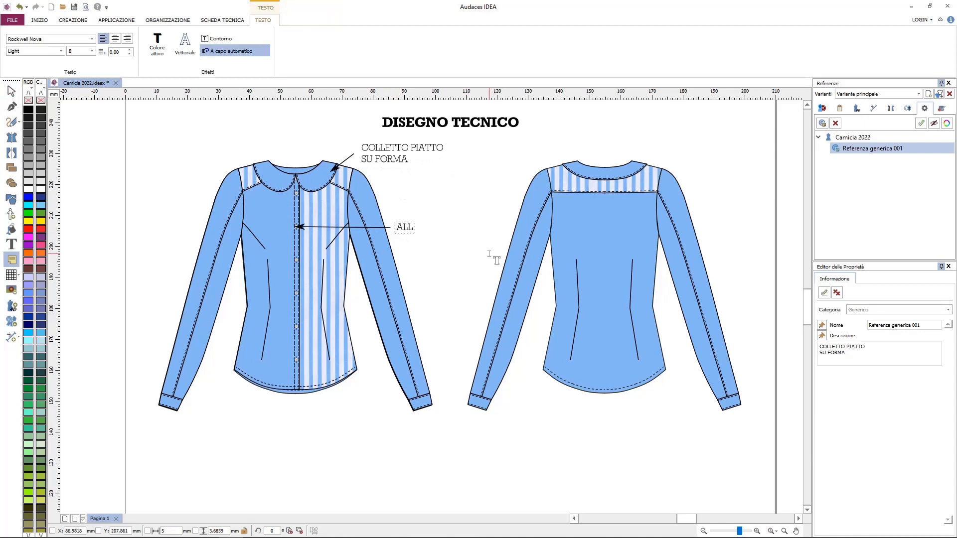
{"action": "type", "text": "ATURA A BO"}
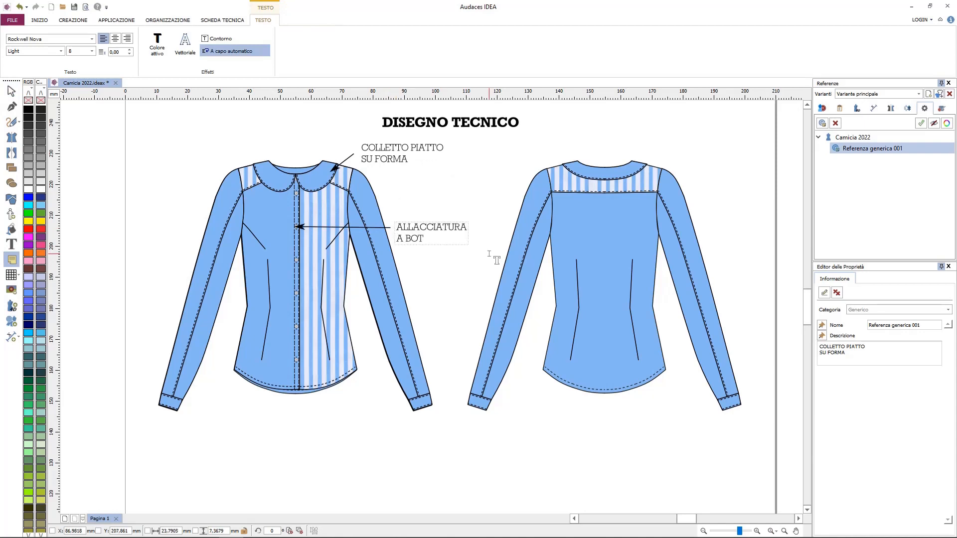
{"action": "type", "text": "TONI"}
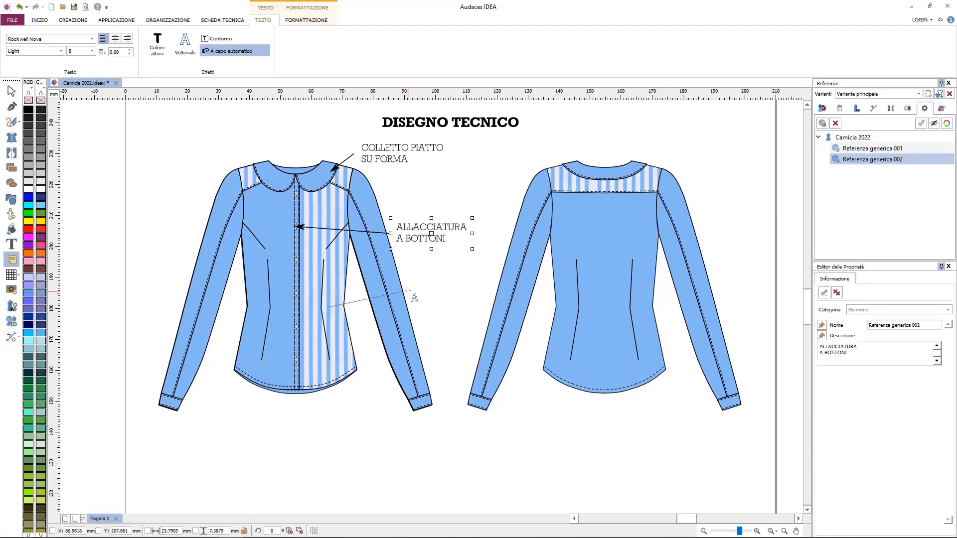
Step: Add a generic reference pointing to the front waist dart with the text "PENCES DAVANTI E DIETRO"
{"action": "left_click", "coordinate": [404, 288]}
{"action": "type", "text": "PENCES"}
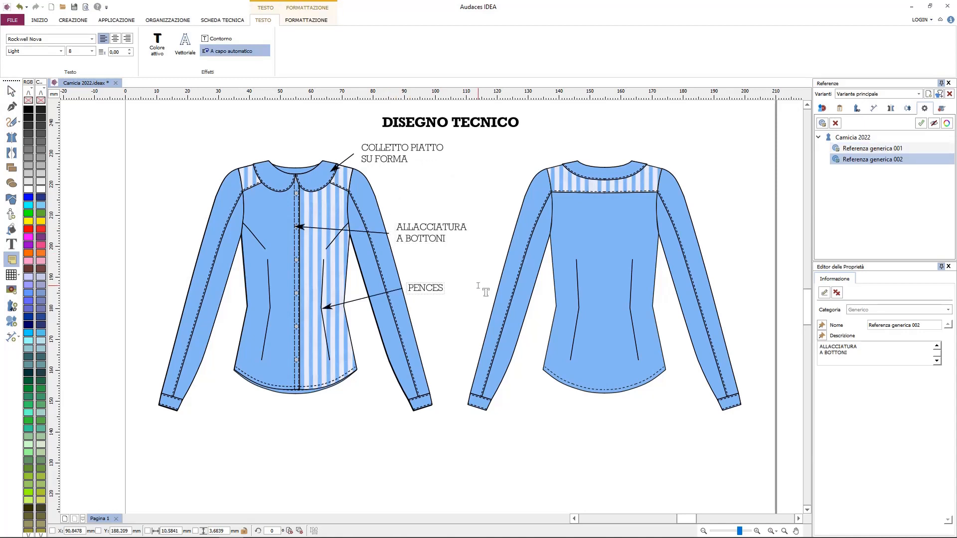
{"action": "type", "text": " DAVANTI E DIETRO"}
{"action": "key", "text": "Escape"}
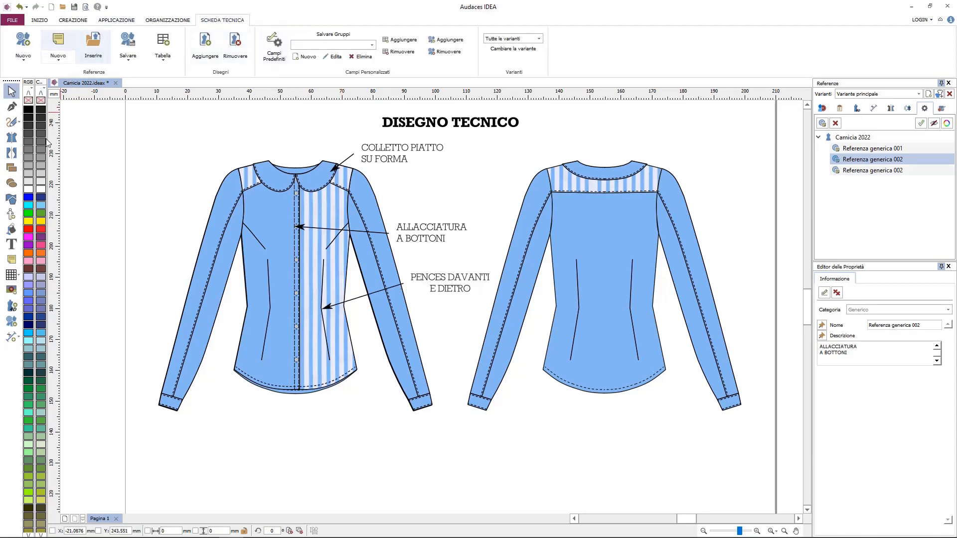
Step: Draw a straight line about 26 mm wide from the "PENCES DAVANTI E DIETRO" note to the nearest dart on the back view
{"action": "left_click", "coordinate": [12, 107]}
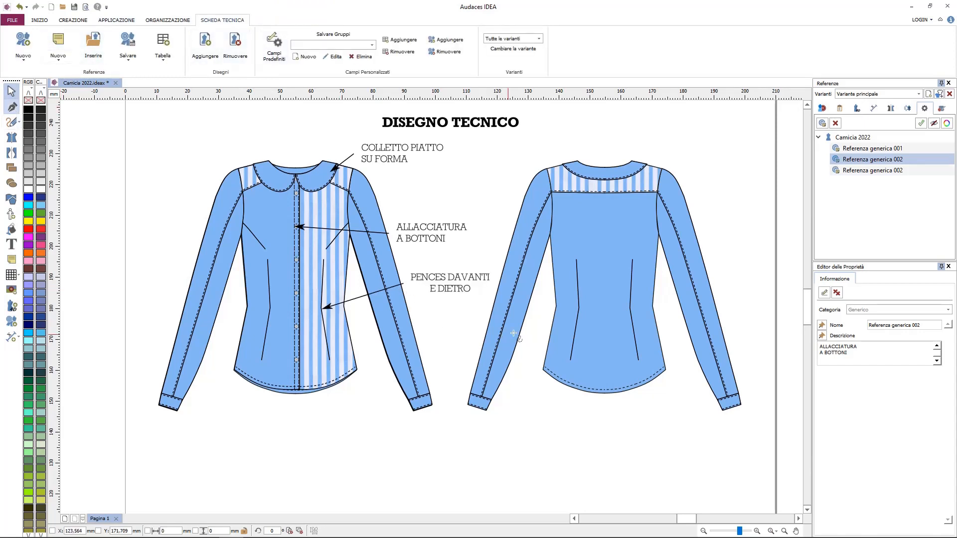
{"action": "left_click", "coordinate": [494, 280]}
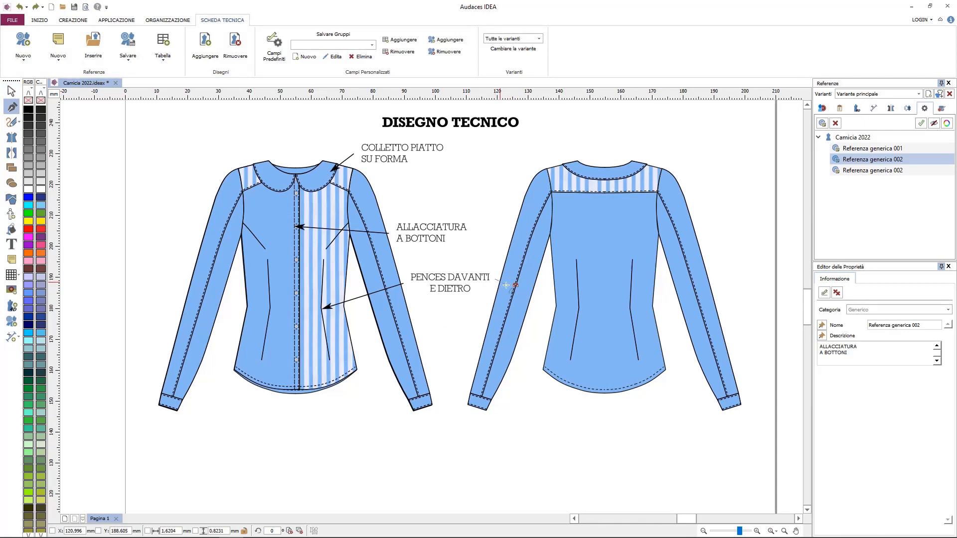
{"action": "left_click", "coordinate": [575, 307]}
{"action": "right_click", "coordinate": [609, 285]}
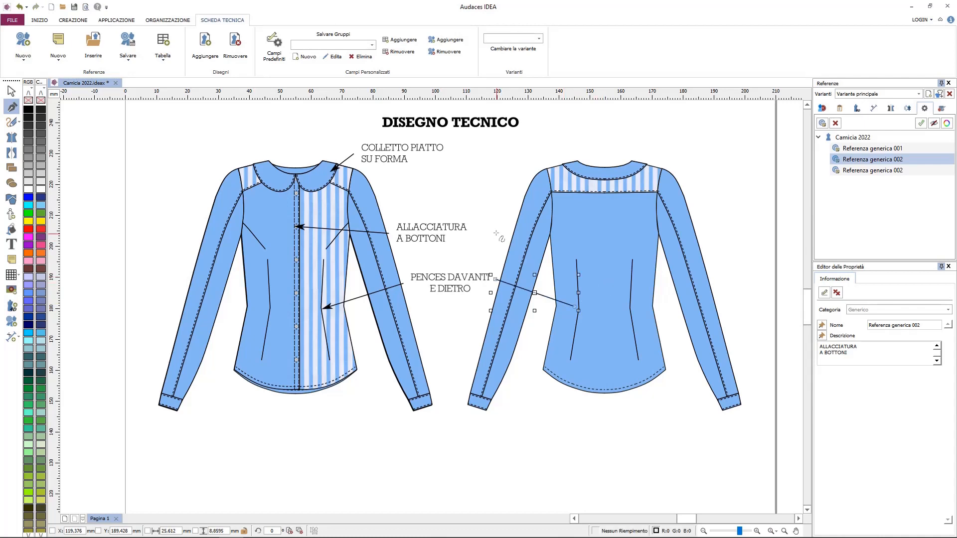
Step: Apply the ST003 end arrowhead to the line pointing at the back view's dart
{"action": "key", "text": "Escape"}
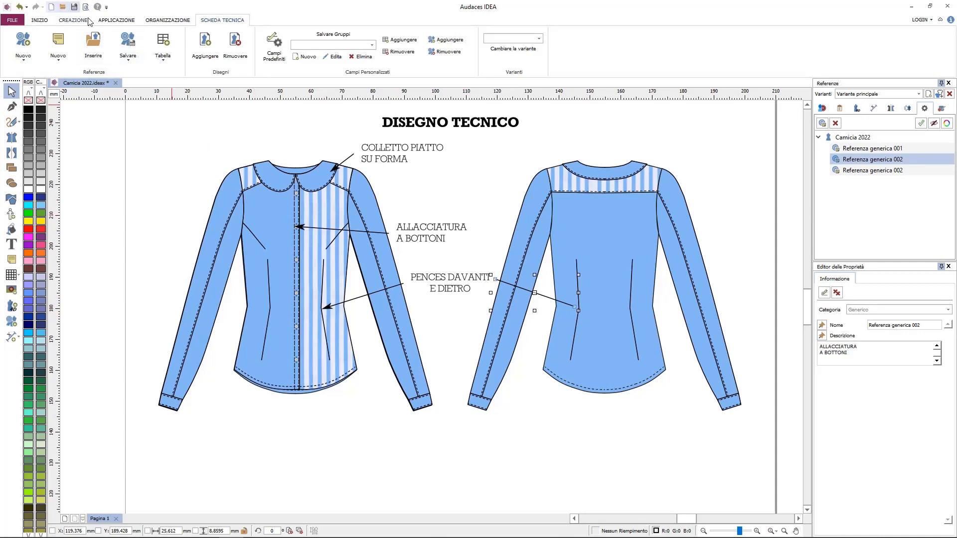
{"action": "left_click", "coordinate": [115, 22]}
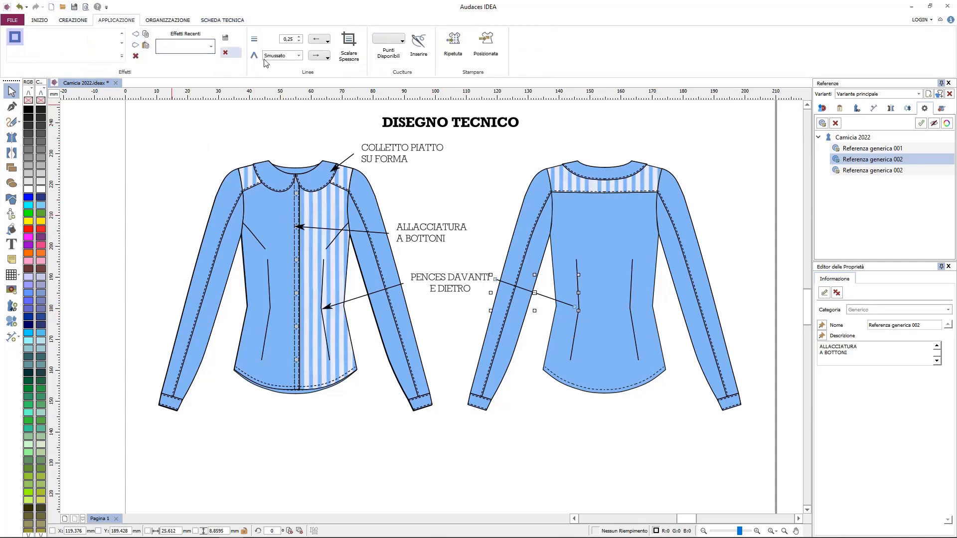
{"action": "left_click", "coordinate": [328, 59]}
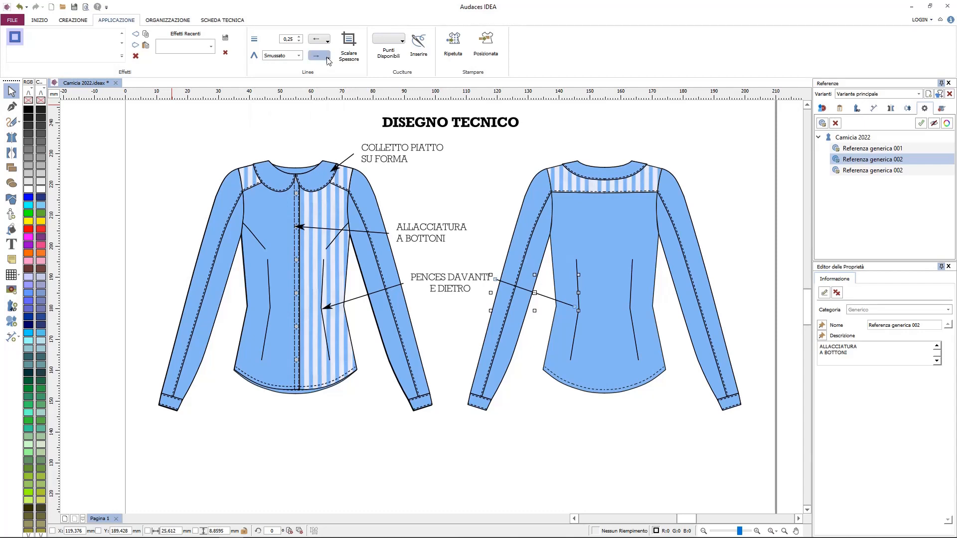
{"action": "left_click", "coordinate": [682, 152]}
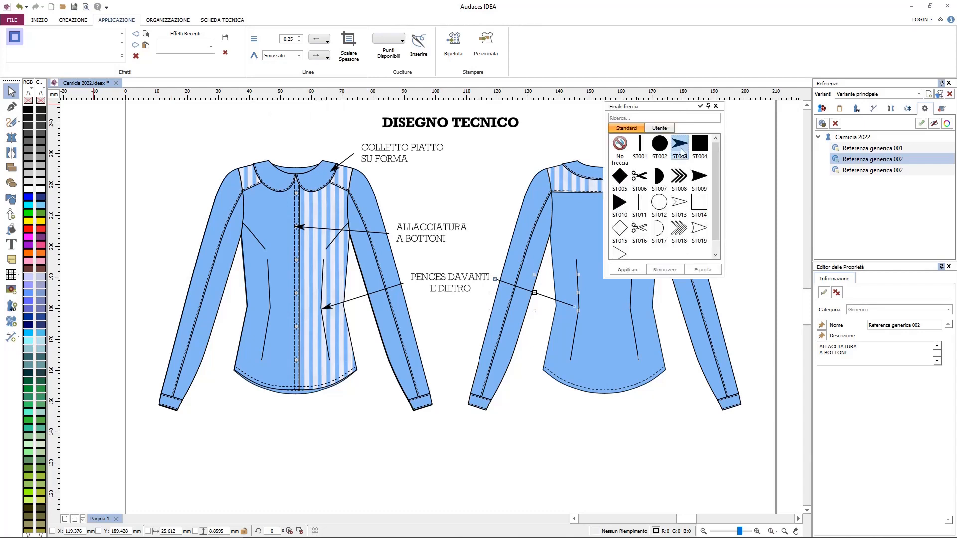
{"action": "left_click", "coordinate": [628, 269]}
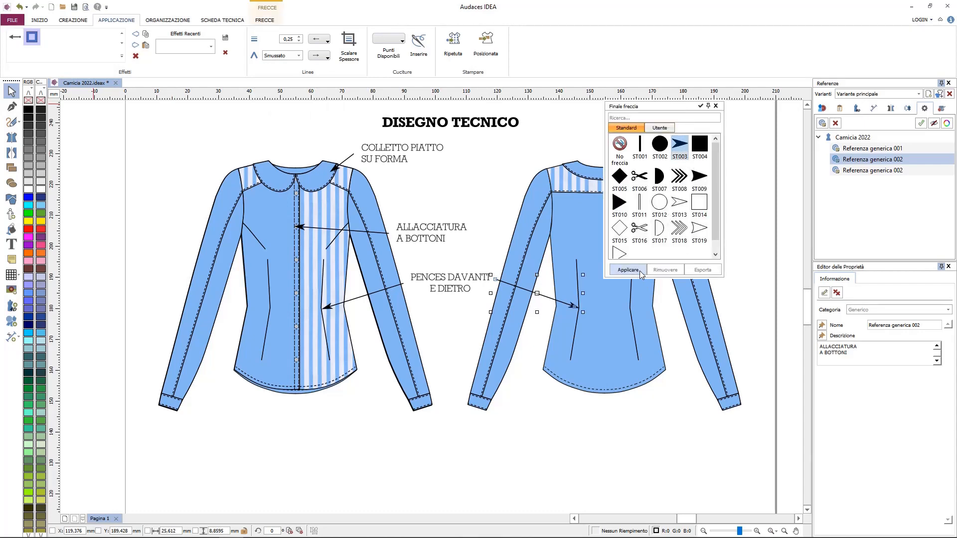
{"action": "left_click", "coordinate": [715, 107]}
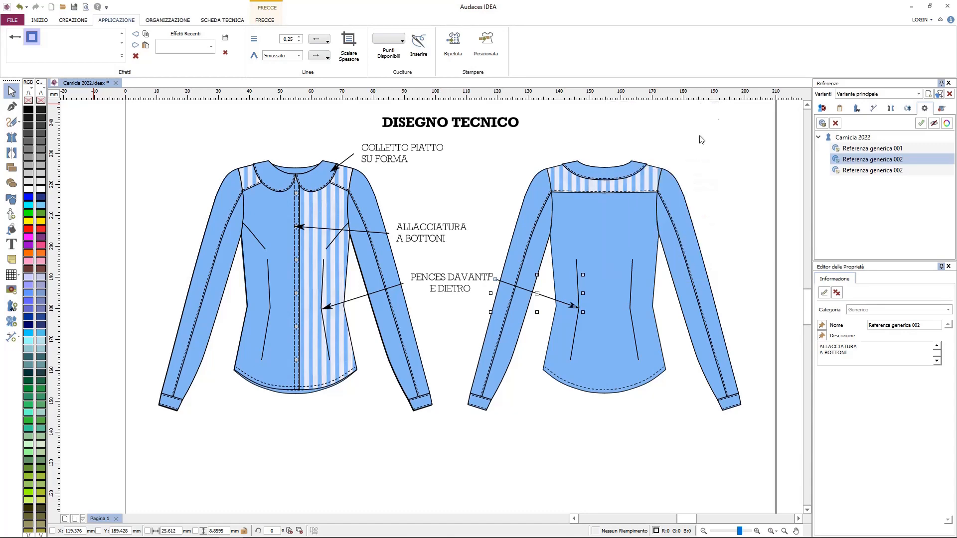
Step: Lower the start point of the back dart arrow slightly beside the "PENCES DAVANTI E DIETRO" note
{"action": "scroll", "coordinate": [520, 277], "scroll_direction": "up", "scroll_amount": 4}
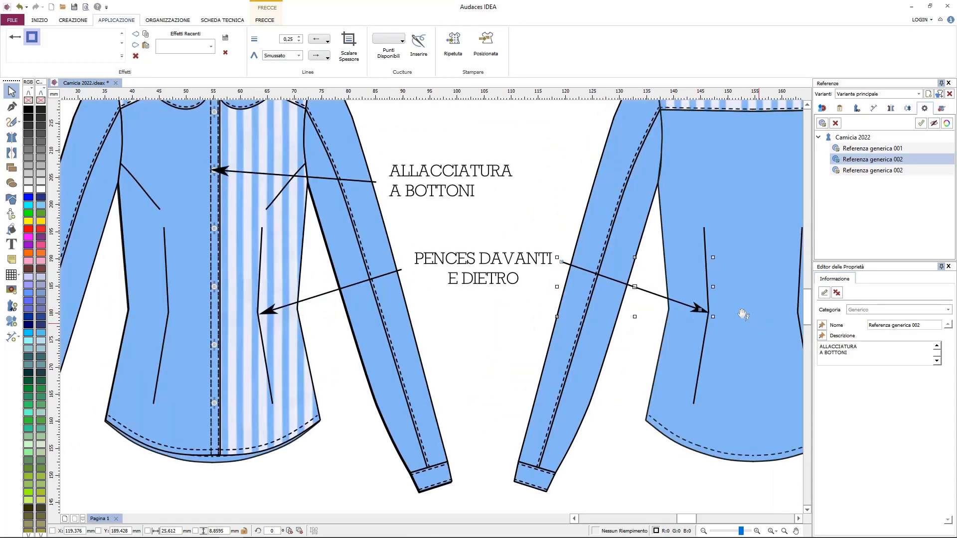
{"action": "scroll", "coordinate": [743, 314], "scroll_direction": "up", "scroll_amount": 1}
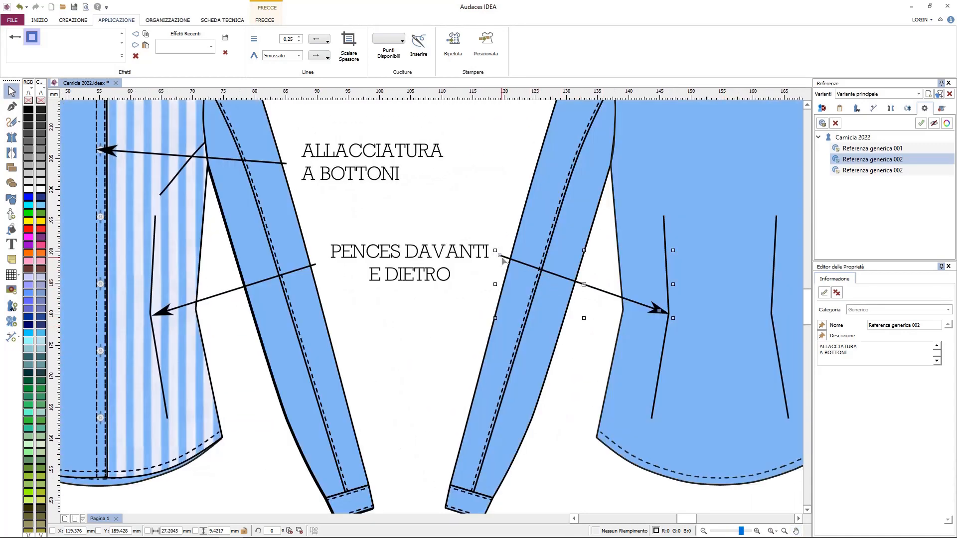
{"action": "left_click_drag", "start_coordinate": [500, 256], "coordinate": [497, 267]}
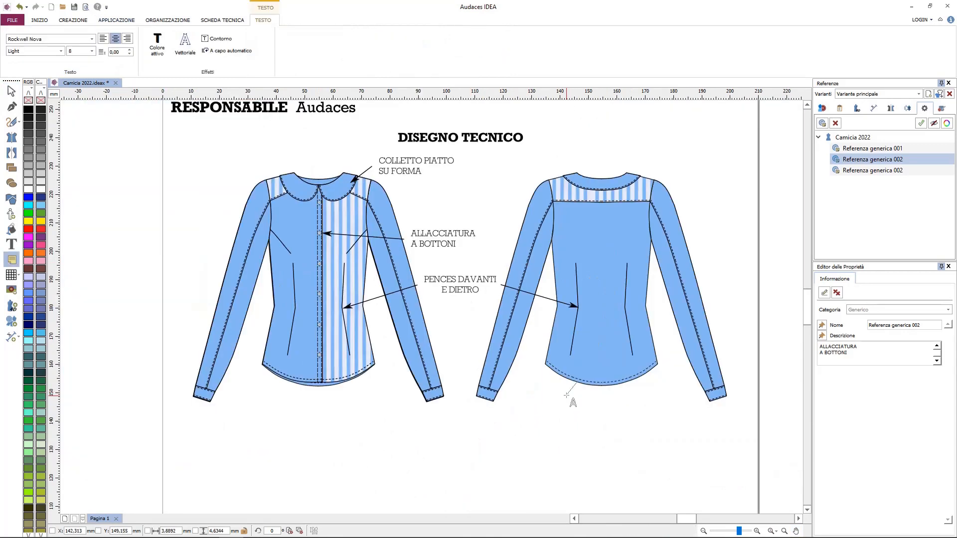
Step: Add a generic reference pointing to the back view's hem with the text "ORLO 2CM"
{"action": "left_click", "coordinate": [546, 393]}
{"action": "type", "text": "ORLO 2CM"}
Step: Add a "CARRÈ DAVANTI E DIETRO" reference for the yokes and a "TAGLIO LONGITUDINALE" reference for the back view's sleeve seam
{"action": "left_click", "coordinate": [492, 190]}
{"action": "type", "text": "CARR"}
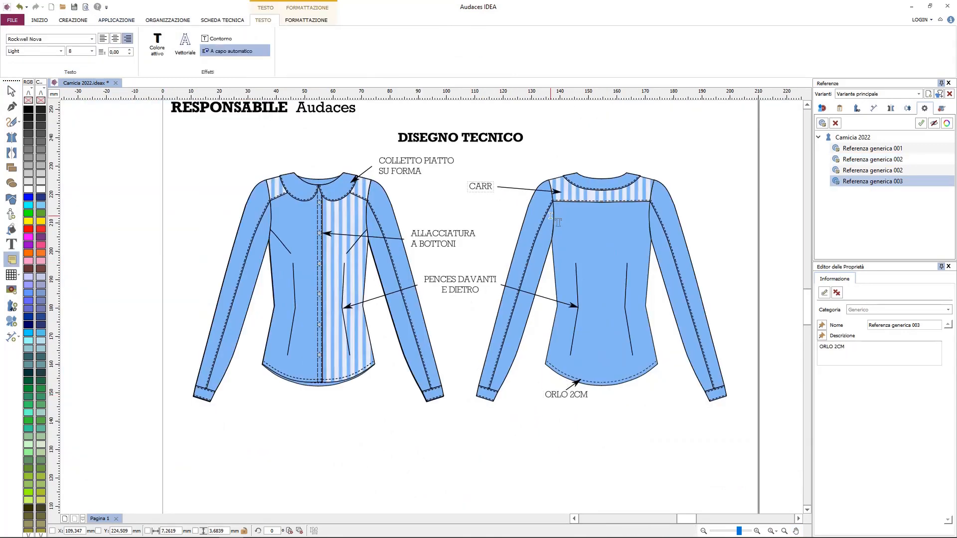
{"action": "type", "text": "È DAVANTI"}
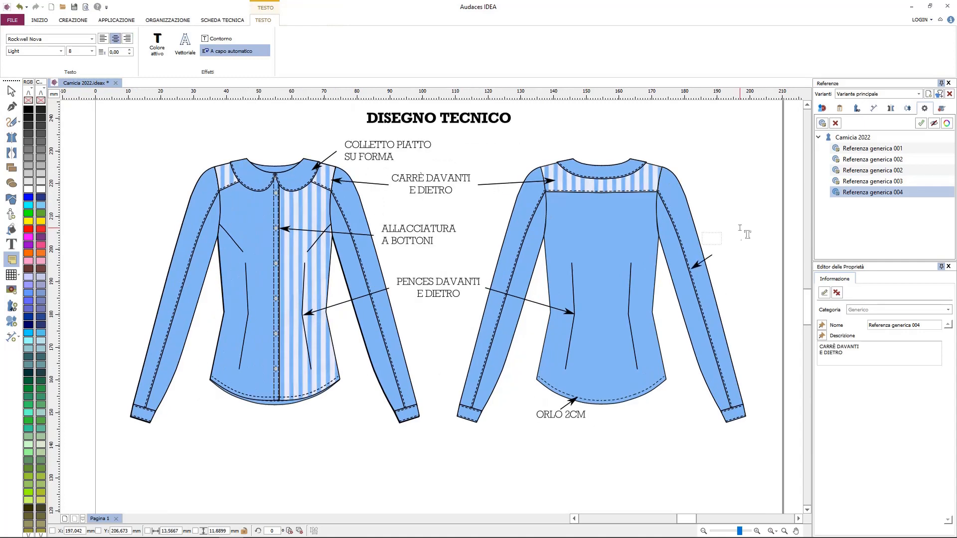
{"action": "type", "text": "TAGLIO LONGITUDINALE"}
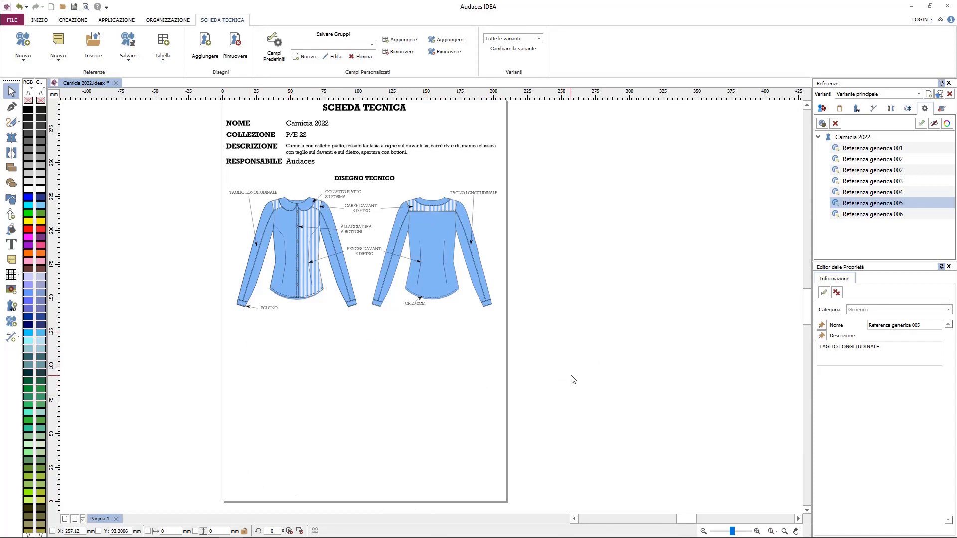
Step: Add a material to Camicia 2022 named "Popeline", with group "Tessuti" and description "100% cotone"
{"action": "left_click", "coordinate": [823, 108]}
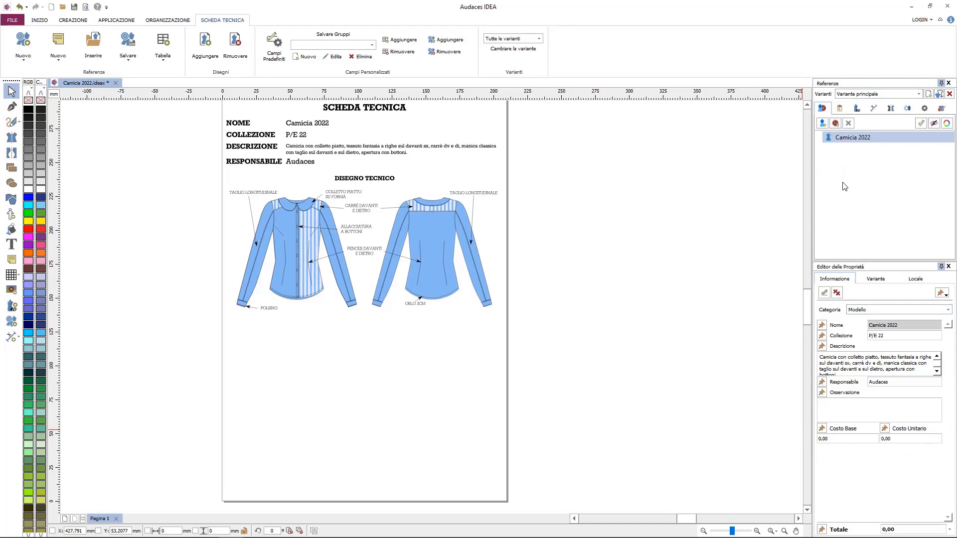
{"action": "left_click", "coordinate": [835, 123]}
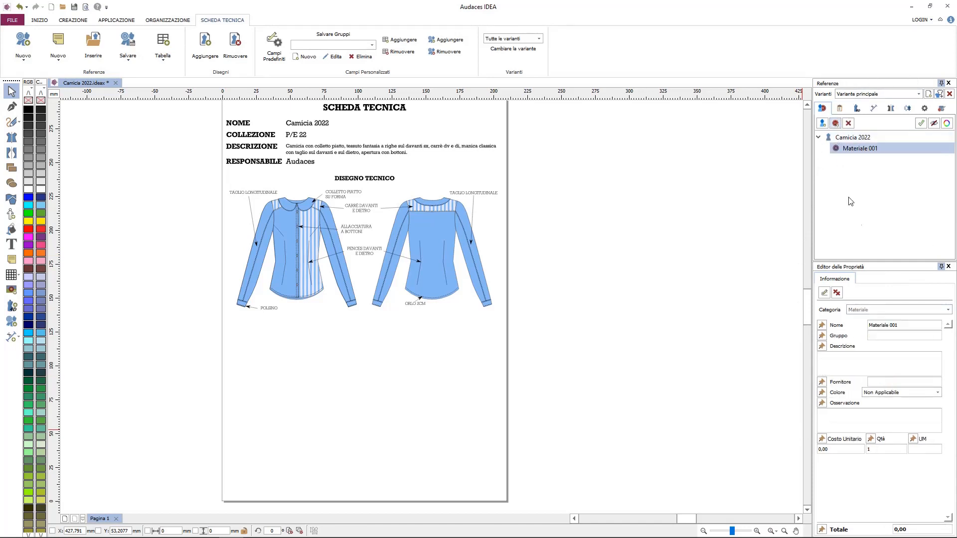
{"action": "left_click_drag", "start_coordinate": [886, 325], "coordinate": [860, 326]}
{"action": "type", "text": "pope"}
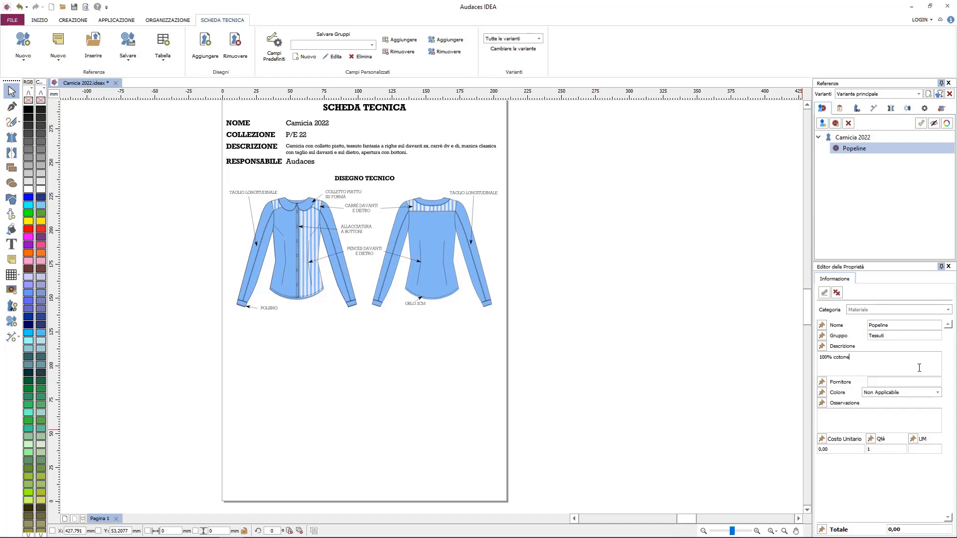
Step: Complete the Popeline material with supplier "XX", the blue colour sampled from the shirt drawing and a unit cost of 8,00
{"action": "left_click", "coordinate": [898, 393]}
{"action": "scroll", "coordinate": [887, 436], "scroll_direction": "down", "scroll_amount": 10}
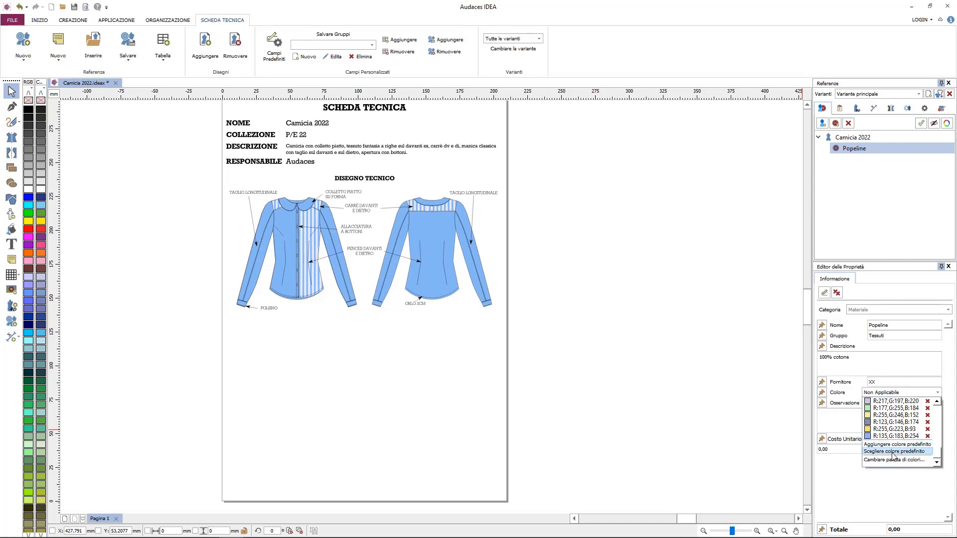
{"action": "left_click", "coordinate": [892, 451]}
{"action": "left_click", "coordinate": [430, 252]}
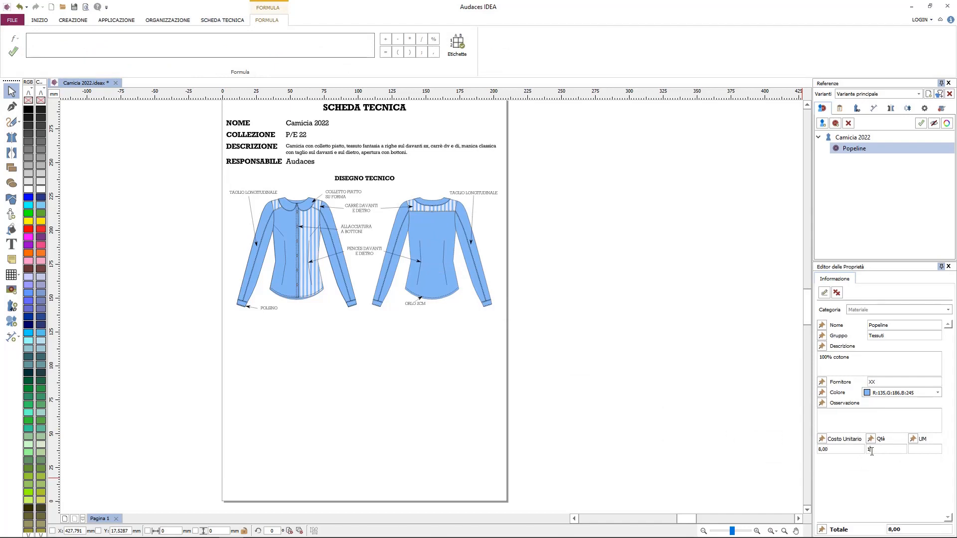
{"action": "left_click", "coordinate": [743, 436]}
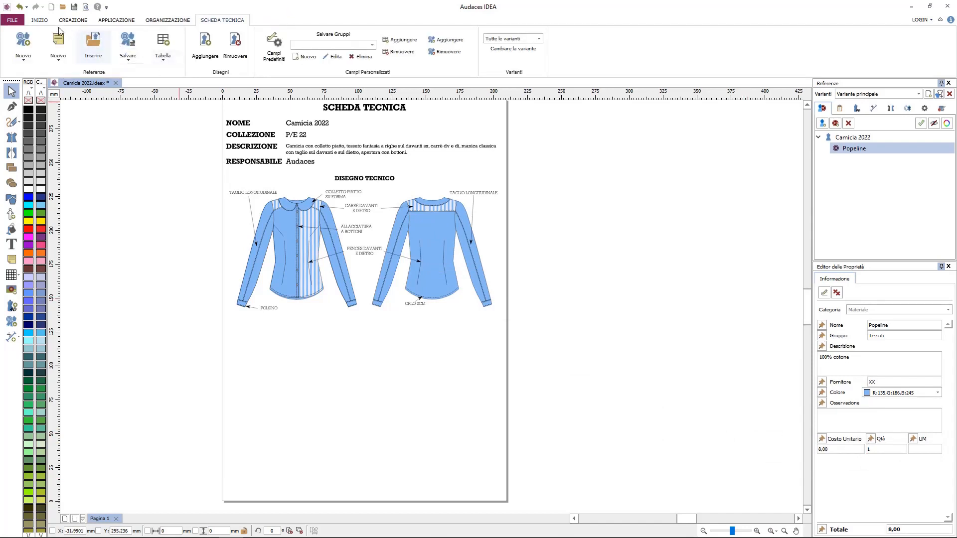
Step: Set the page scale to 1:1
{"action": "left_click", "coordinate": [36, 22]}
{"action": "left_click", "coordinate": [197, 37]}
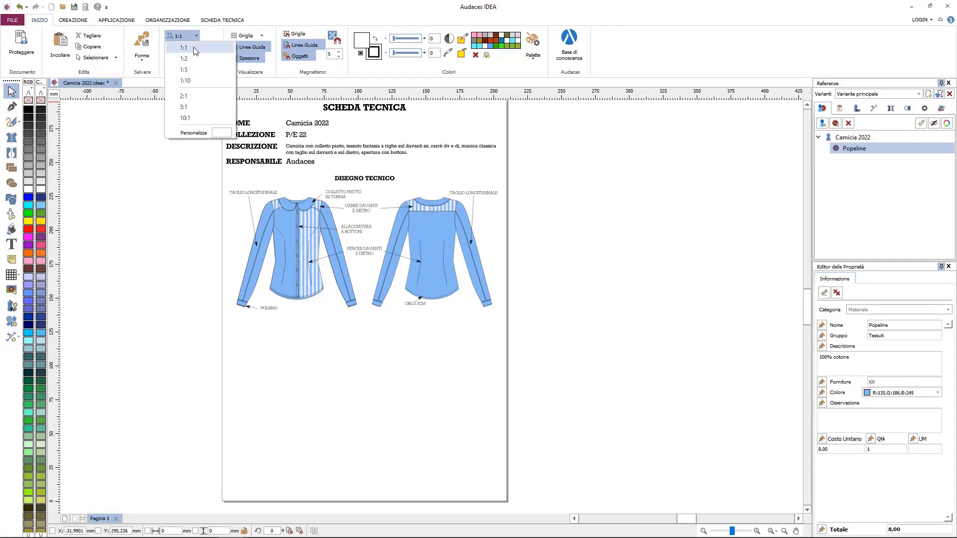
{"action": "left_click", "coordinate": [193, 50]}
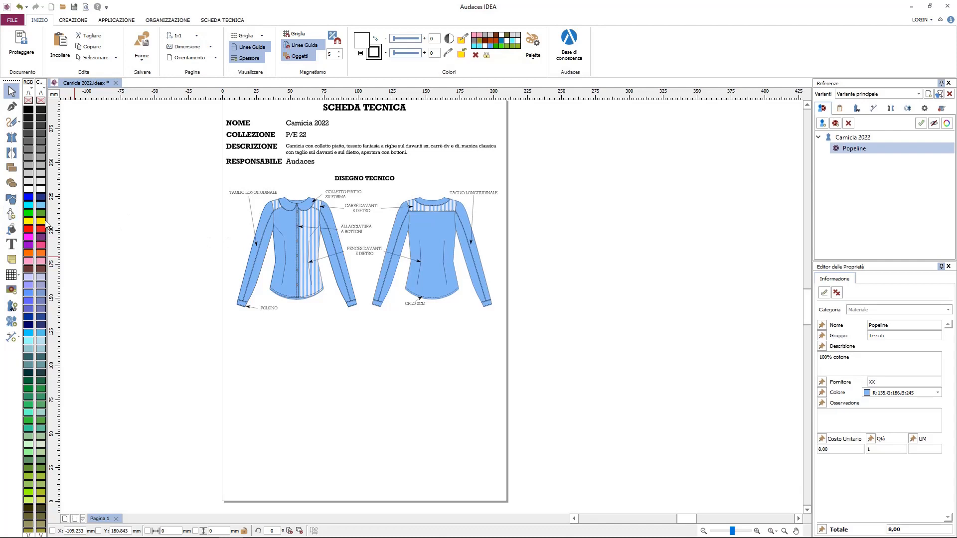
Step: Filter the standard mannequins to "Femminile" and insert the Front Female mannequin
{"action": "left_click", "coordinate": [11, 214]}
{"action": "left_click", "coordinate": [741, 359]}
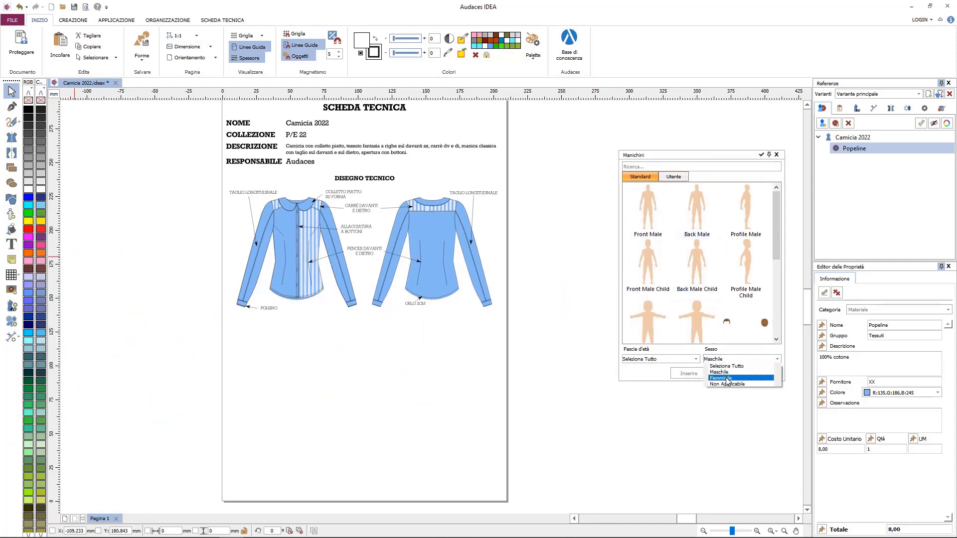
{"action": "left_click", "coordinate": [728, 379]}
{"action": "left_click", "coordinate": [650, 214]}
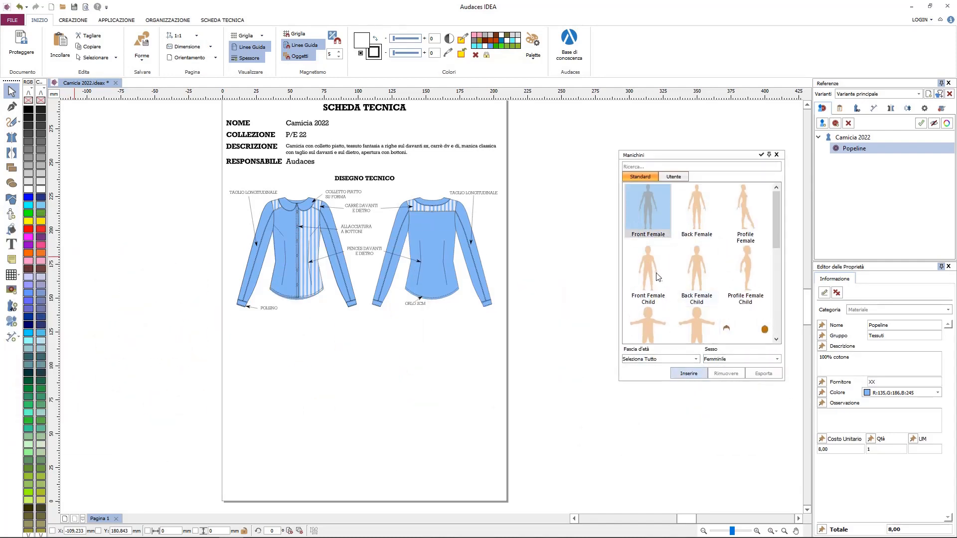
{"action": "left_click", "coordinate": [688, 373]}
{"action": "left_click", "coordinate": [777, 155]}
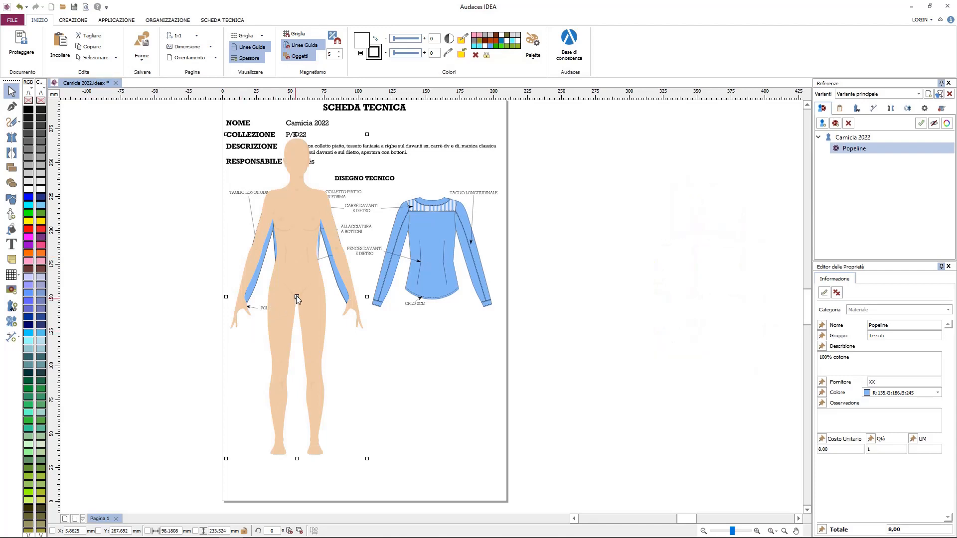
Step: Move the mannequin off the sheet into the empty space to the right of the page
{"action": "left_click_drag", "start_coordinate": [297, 298], "coordinate": [596, 299]}
{"action": "left_click", "coordinate": [700, 305]}
{"action": "scroll", "coordinate": [647, 309], "scroll_direction": "right", "scroll_amount": 2}
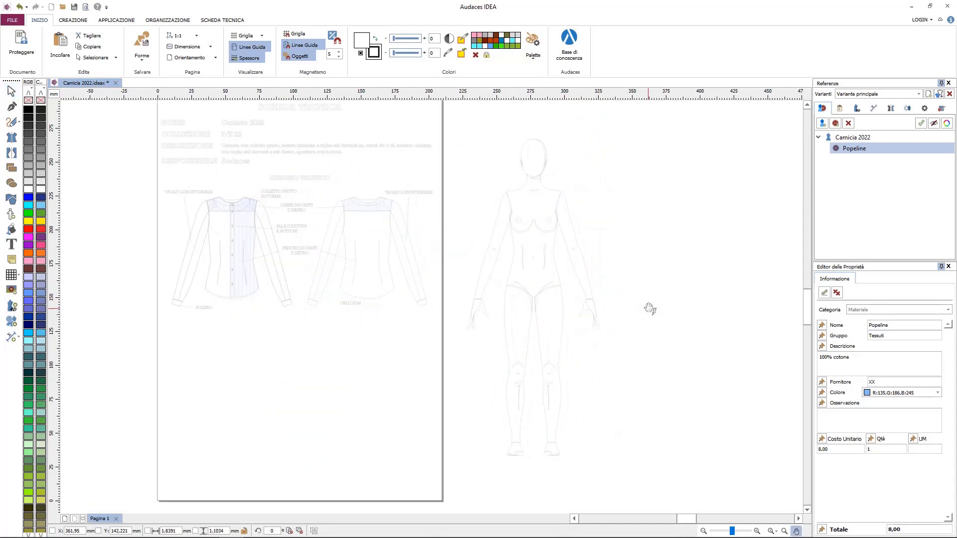
Step: Set a custom page scale of 1:7.5
{"action": "left_click", "coordinate": [196, 36]}
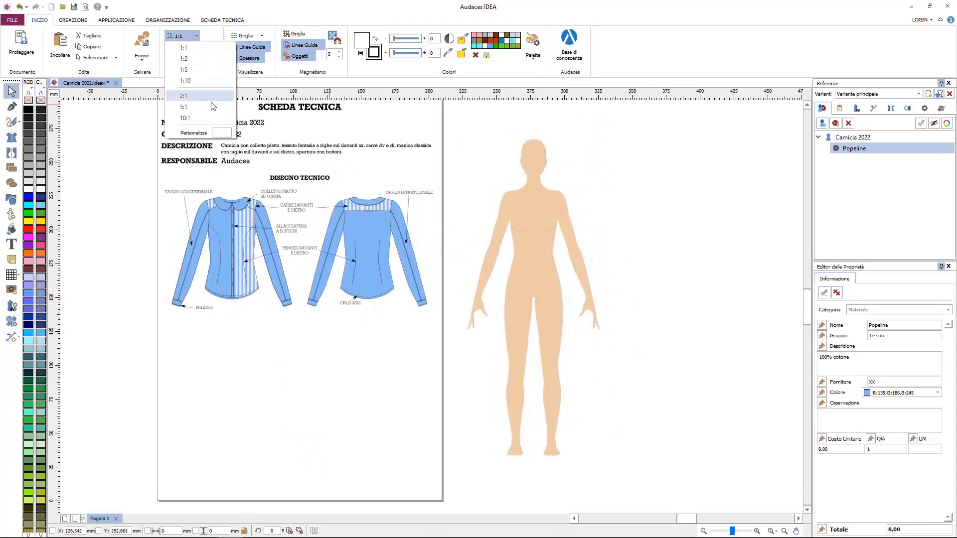
{"action": "left_click", "coordinate": [223, 133]}
{"action": "type", "text": "7,5"}
{"action": "key", "text": "Return"}
Step: Measure the mannequin's height with a vertical measurement from the top of the head to the feet
{"action": "left_click", "coordinate": [11, 337]}
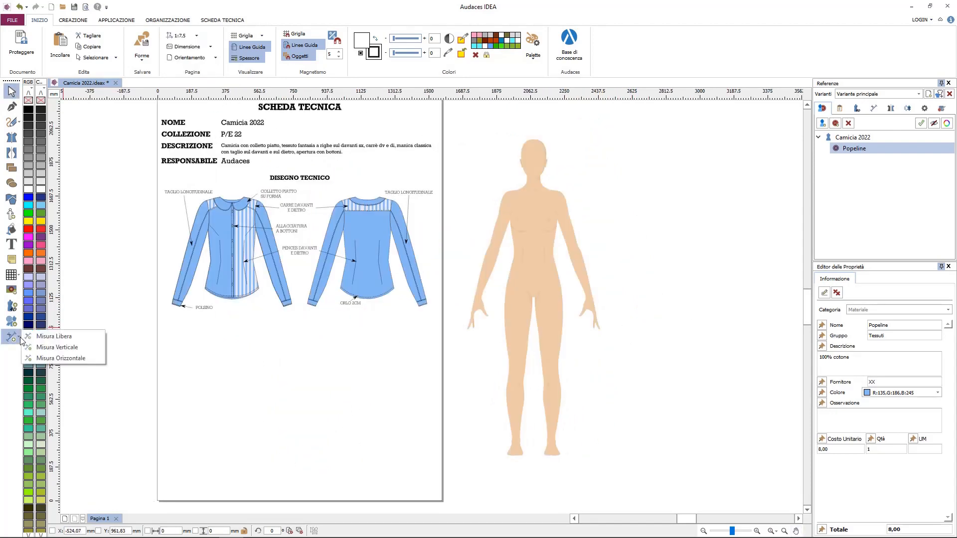
{"action": "left_click", "coordinate": [40, 348]}
{"action": "left_click_drag", "start_coordinate": [536, 141], "coordinate": [536, 241]}
{"action": "left_click_drag", "start_coordinate": [536, 273], "coordinate": [521, 455]}
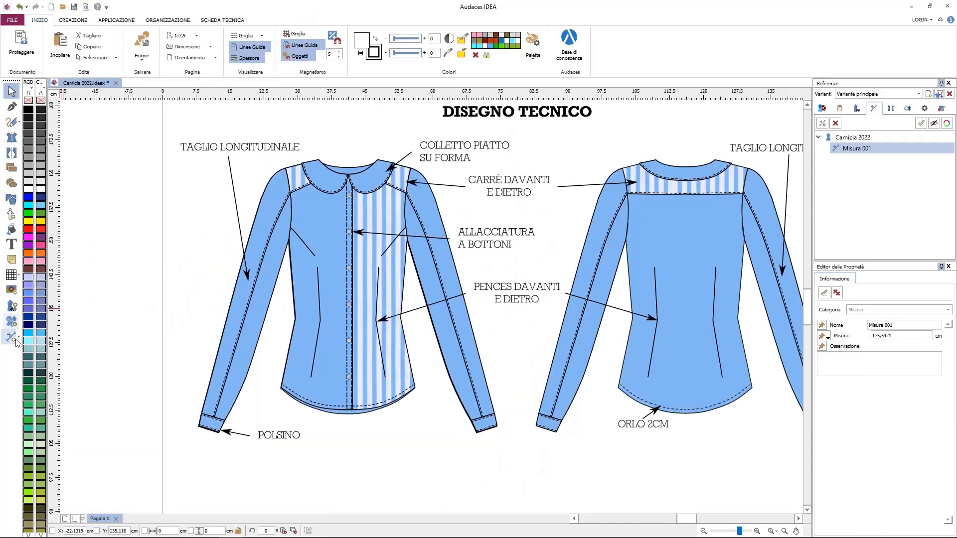
Step: Add a vertical measurement of the front view's length from the neck point to the hem, placed beside the outer sleeve
{"action": "left_click", "coordinate": [18, 338]}
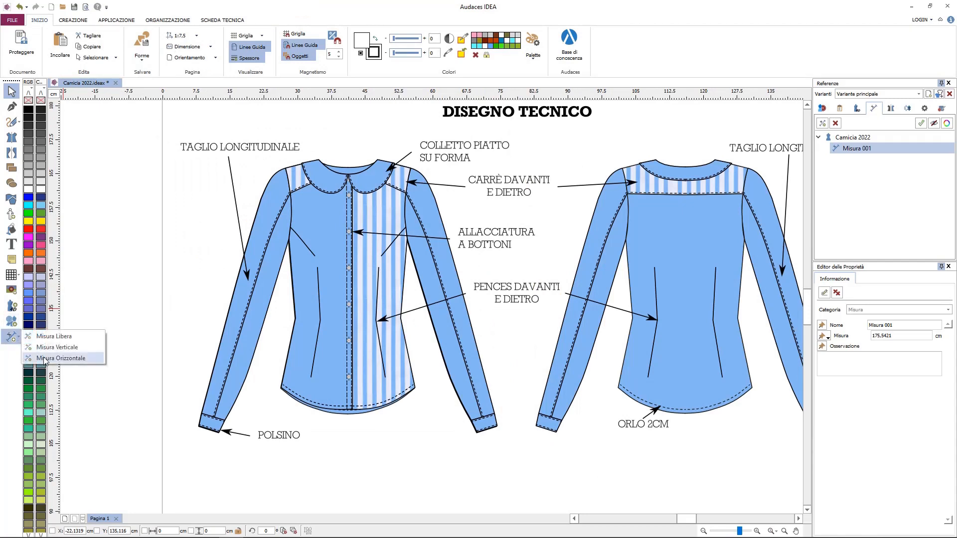
{"action": "left_click", "coordinate": [52, 349]}
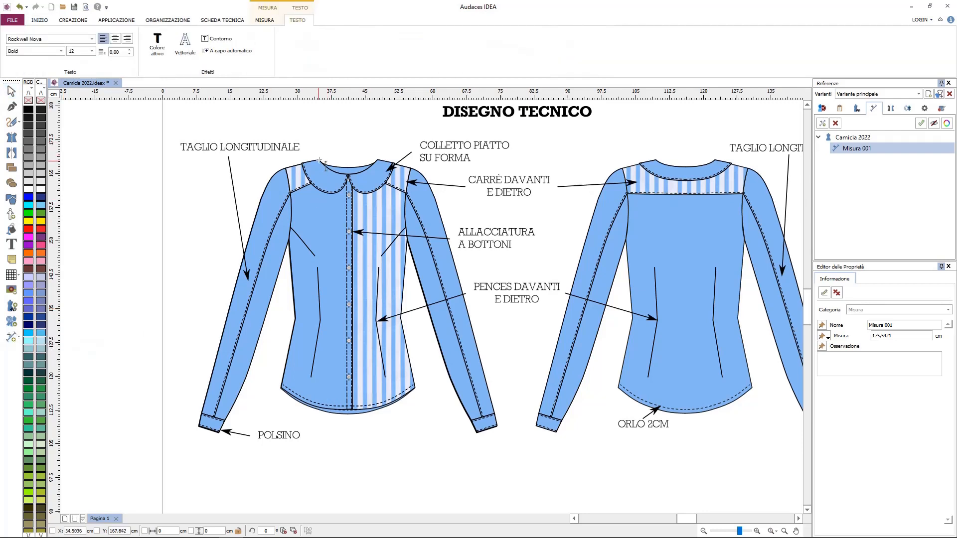
{"action": "left_click", "coordinate": [319, 161]}
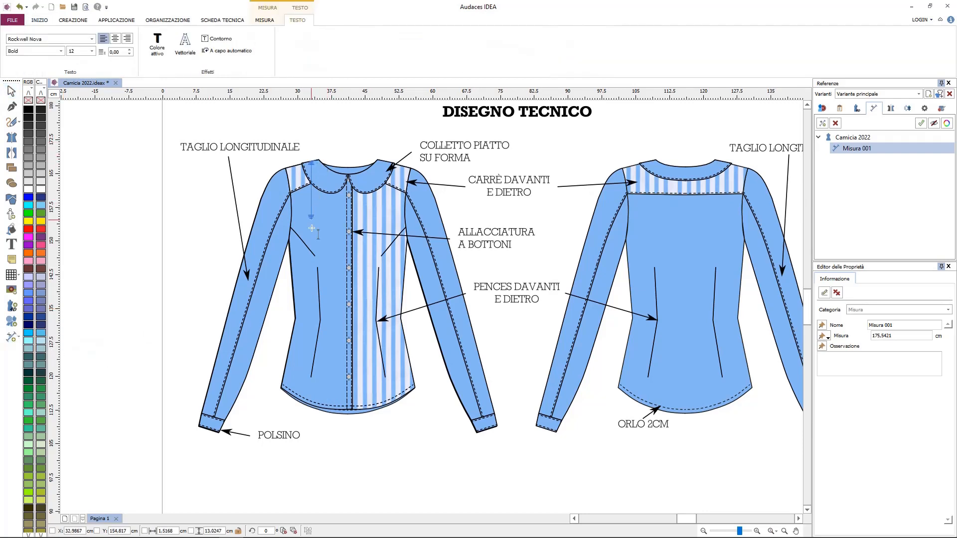
{"action": "left_click", "coordinate": [354, 412]}
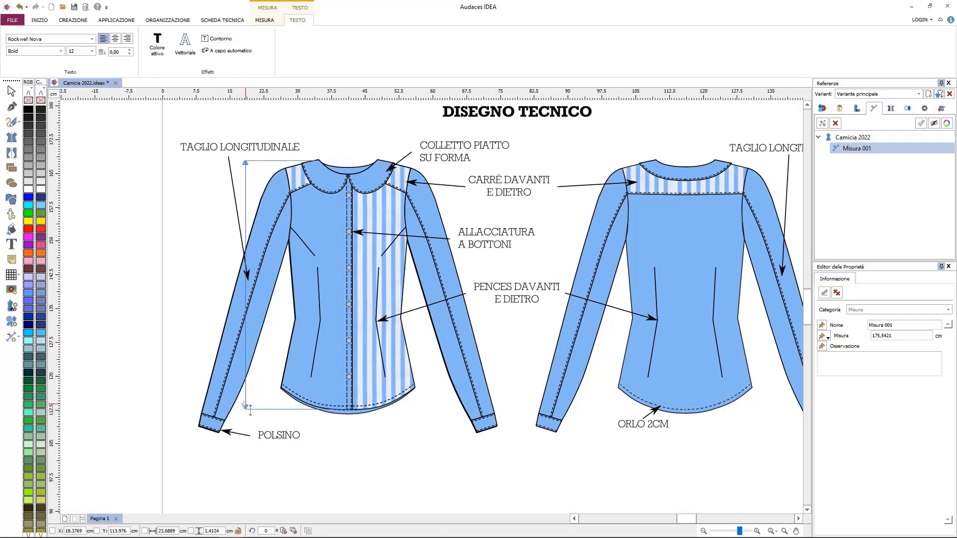
{"action": "left_click", "coordinate": [196, 418]}
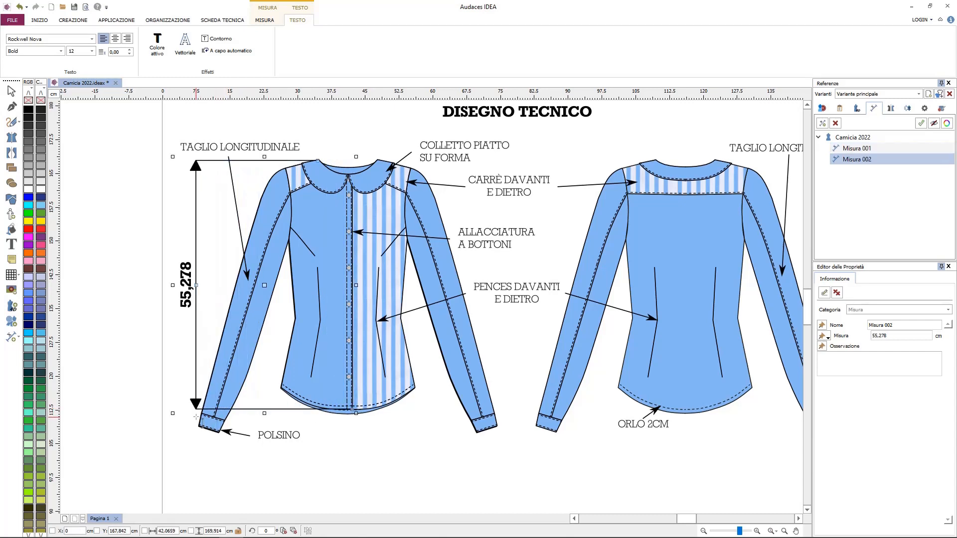
Step: Add a free measurement along the back view's outer sleeve from the shoulder to the cuff
{"action": "left_click", "coordinate": [15, 337]}
{"action": "scroll", "coordinate": [231, 374], "scroll_direction": "down", "scroll_amount": 3}
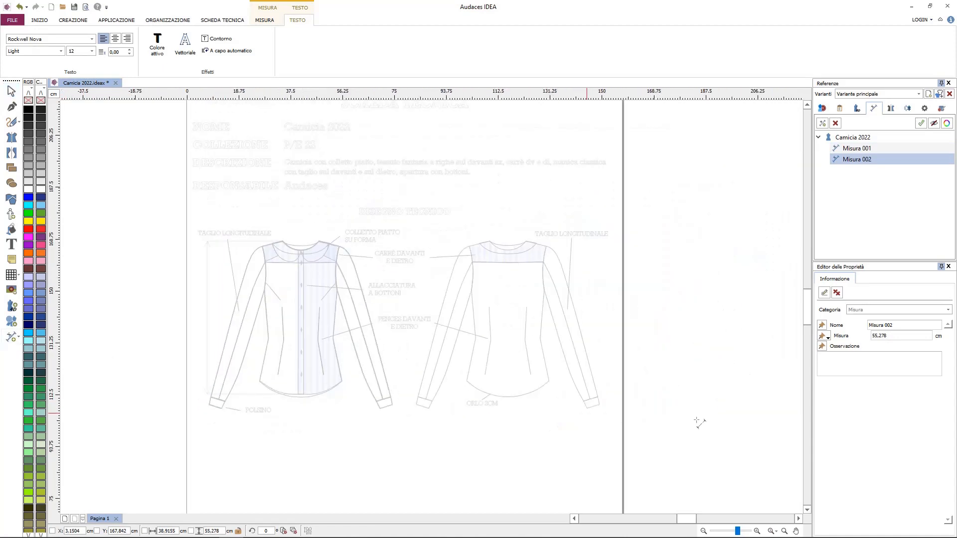
{"action": "scroll", "coordinate": [659, 406], "scroll_direction": "up", "scroll_amount": 1}
{"action": "scroll", "coordinate": [659, 406], "scroll_direction": "up", "scroll_amount": 1}
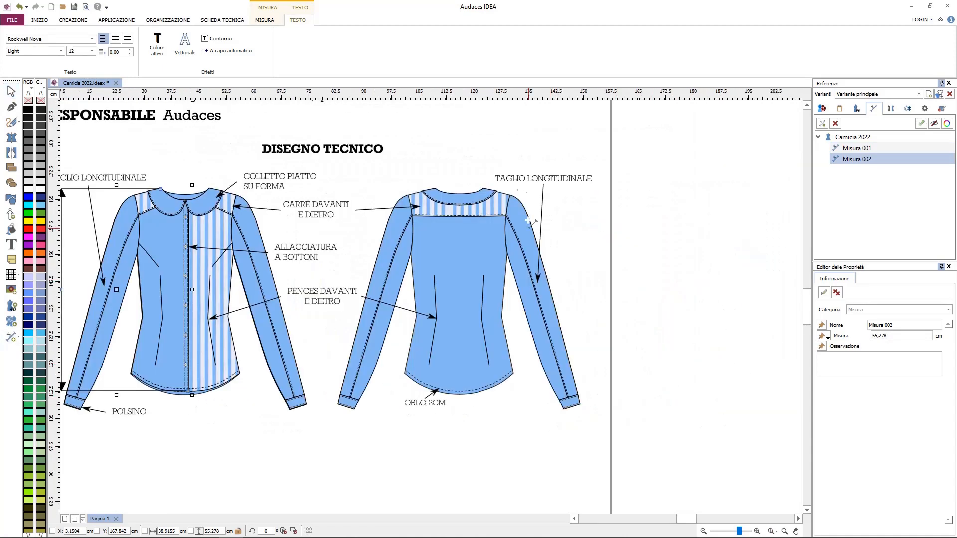
{"action": "left_click", "coordinate": [511, 196]}
{"action": "left_click", "coordinate": [592, 394]}
Step: Add a free measurement of the front collar's width from the neckline to the collar's outer edge
{"action": "left_click", "coordinate": [282, 239]}
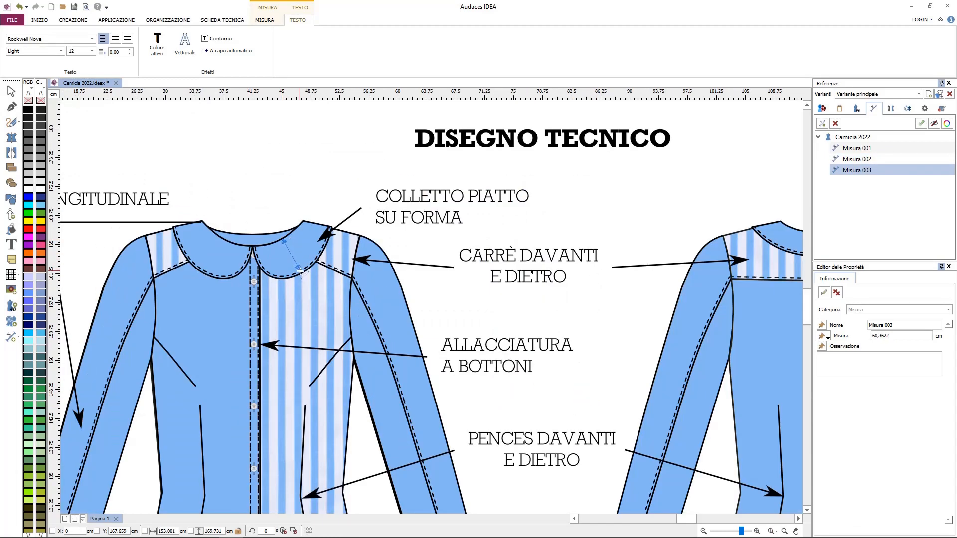
{"action": "left_click", "coordinate": [301, 273]}
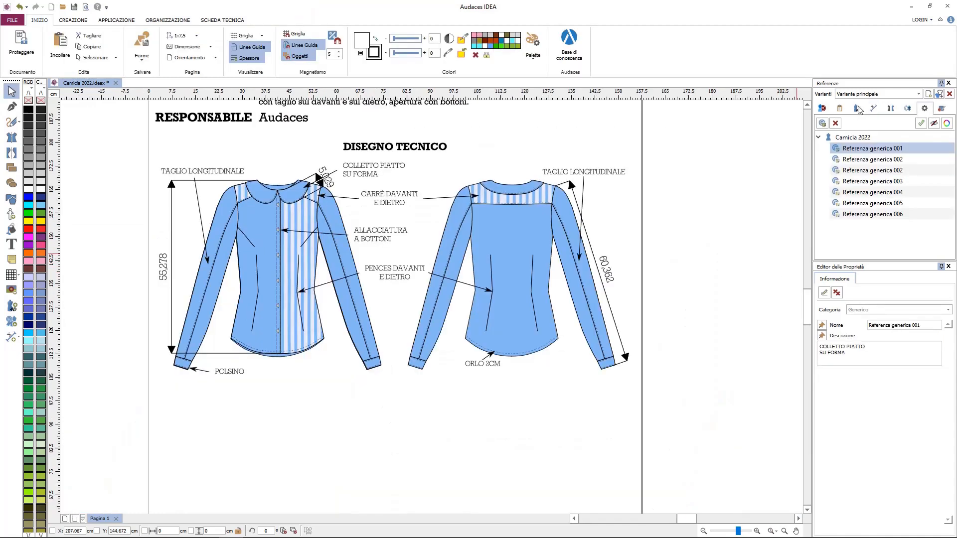
Step: Set the Popeline material's quantity to 1.40
{"action": "left_click", "coordinate": [822, 108]}
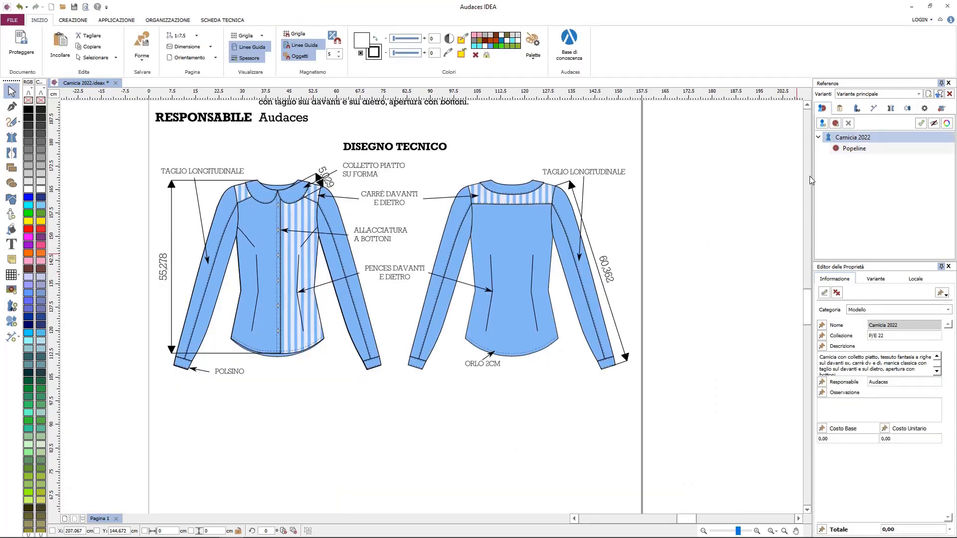
{"action": "left_click", "coordinate": [853, 149]}
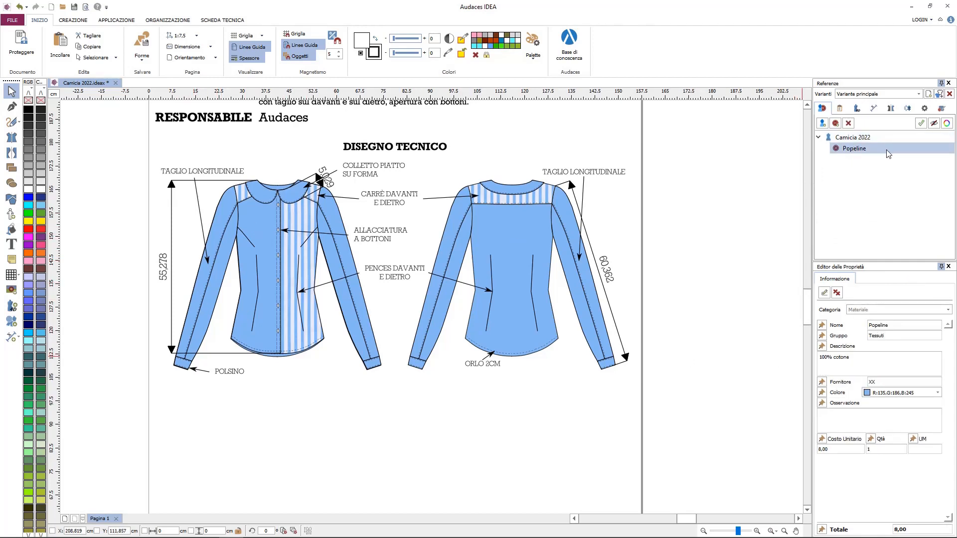
{"action": "type", "text": ",40"}
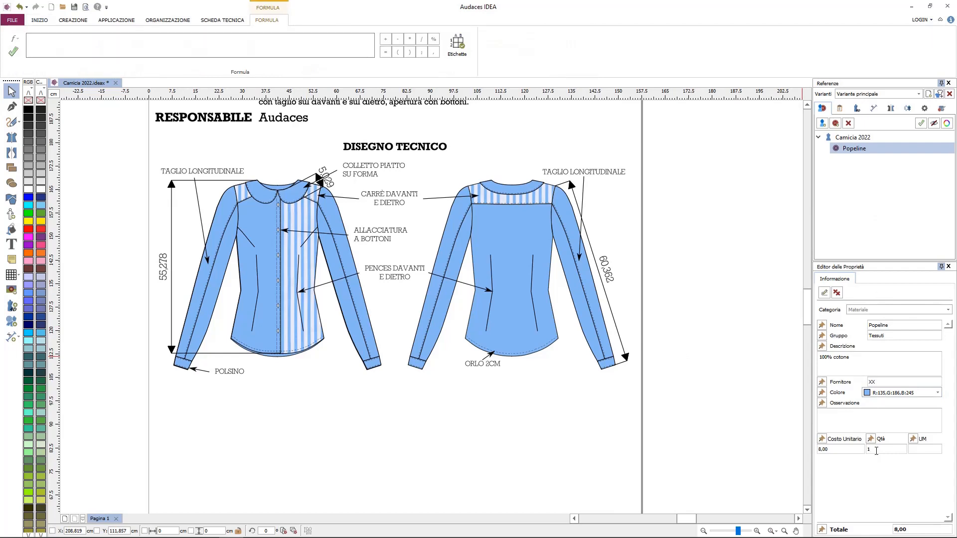
{"action": "left_click", "coordinate": [922, 451]}
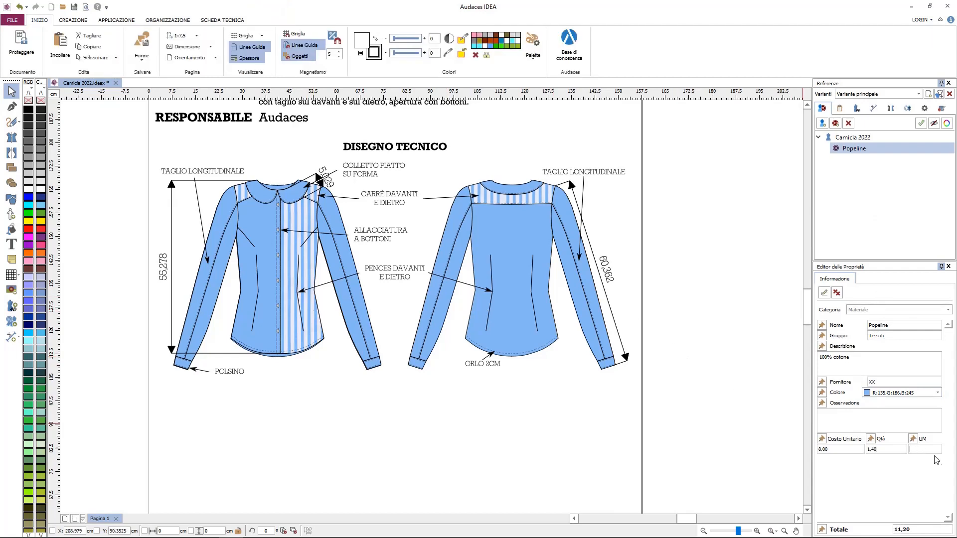
Step: Create the material Tela rigata with group Tessuti, description 100% cotone, supplier XX and colour Non Applicabile
{"action": "type", "text": "Tela riga"}
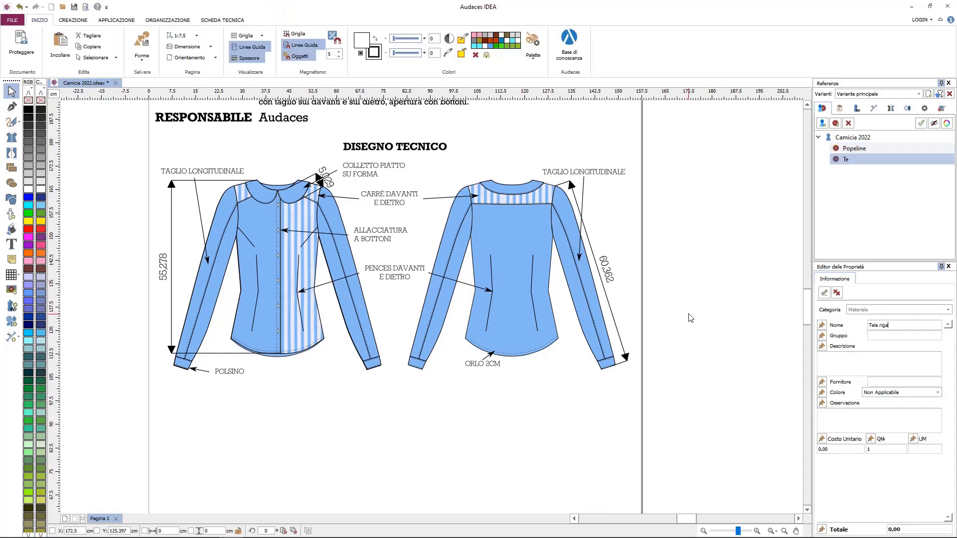
{"action": "type", "text": "ta"}
{"action": "key", "text": "Return"}
{"action": "left_click", "coordinate": [904, 380]}
{"action": "type", "text": "XX"}
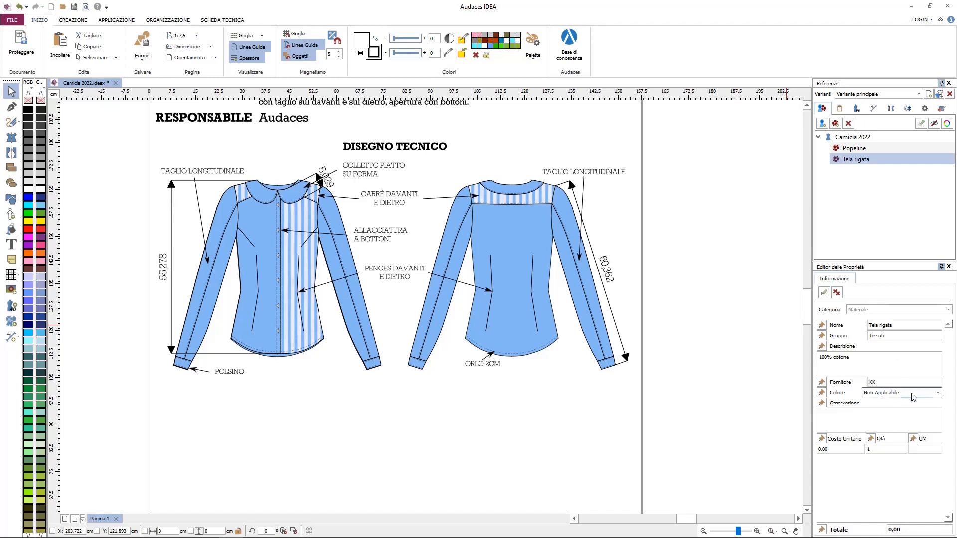
{"action": "left_click", "coordinate": [896, 393]}
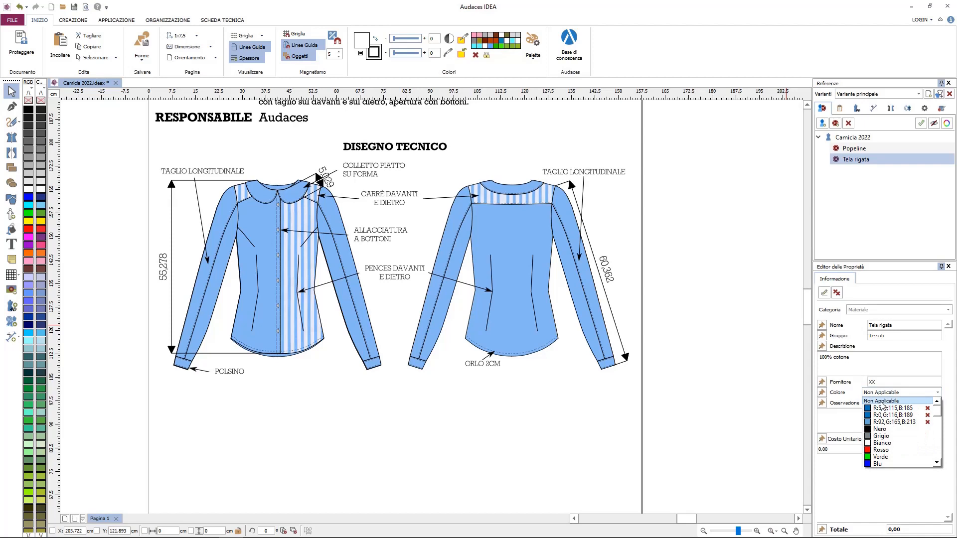
{"action": "left_click", "coordinate": [881, 402]}
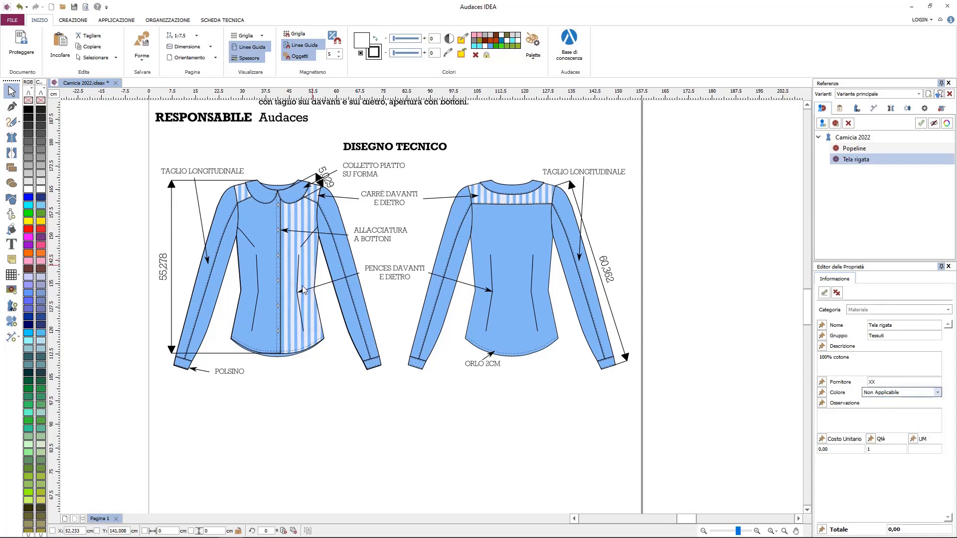
Step: Extract the striped fabric image from the shirt's front and place it as a swatch beneath the front view
{"action": "left_click", "coordinate": [295, 248]}
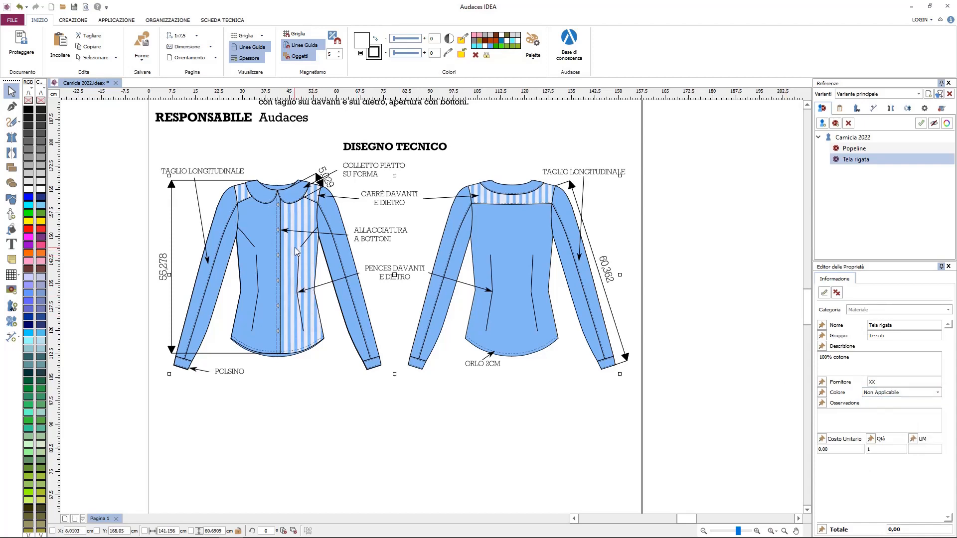
{"action": "left_click_drag", "start_coordinate": [294, 247], "coordinate": [388, 405]}
{"action": "scroll", "coordinate": [316, 374], "scroll_direction": "down", "scroll_amount": 2}
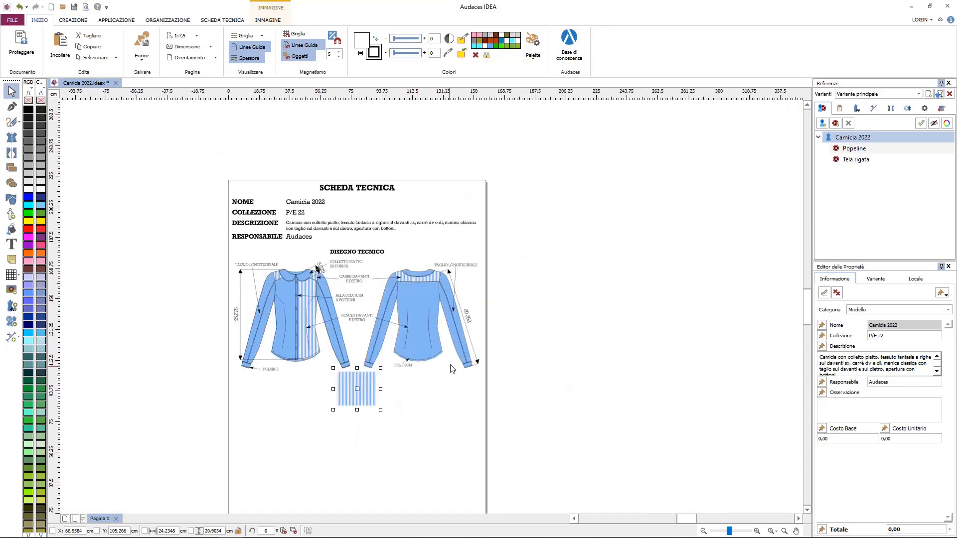
{"action": "scroll", "coordinate": [451, 366], "scroll_direction": "up", "scroll_amount": 1}
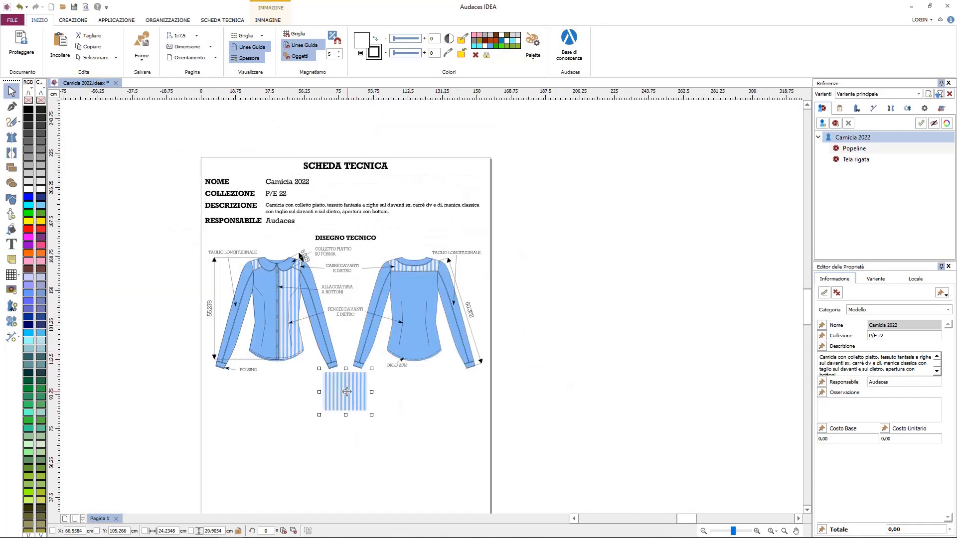
{"action": "left_click_drag", "start_coordinate": [347, 391], "coordinate": [235, 399]}
{"action": "scroll", "coordinate": [235, 400], "scroll_direction": "up", "scroll_amount": 1}
Step: Link the striped swatch to the Tela rigata material as its drawing and display the material's images
{"action": "left_click", "coordinate": [223, 20]}
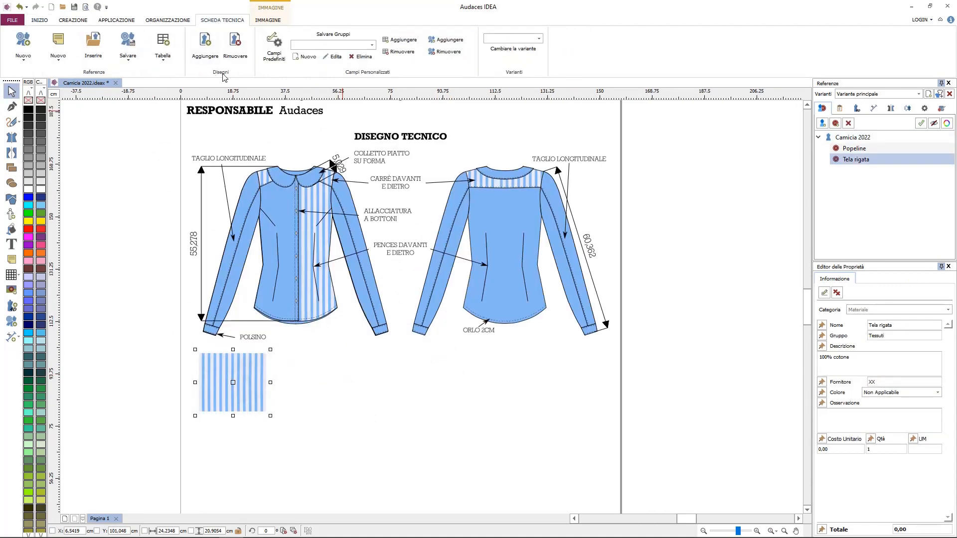
{"action": "left_click", "coordinate": [205, 44]}
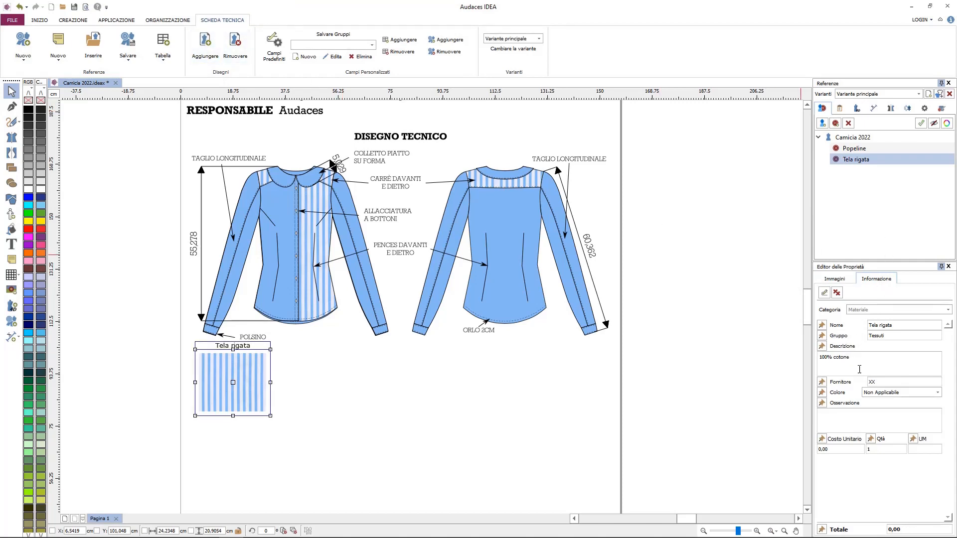
{"action": "left_click", "coordinate": [828, 279]}
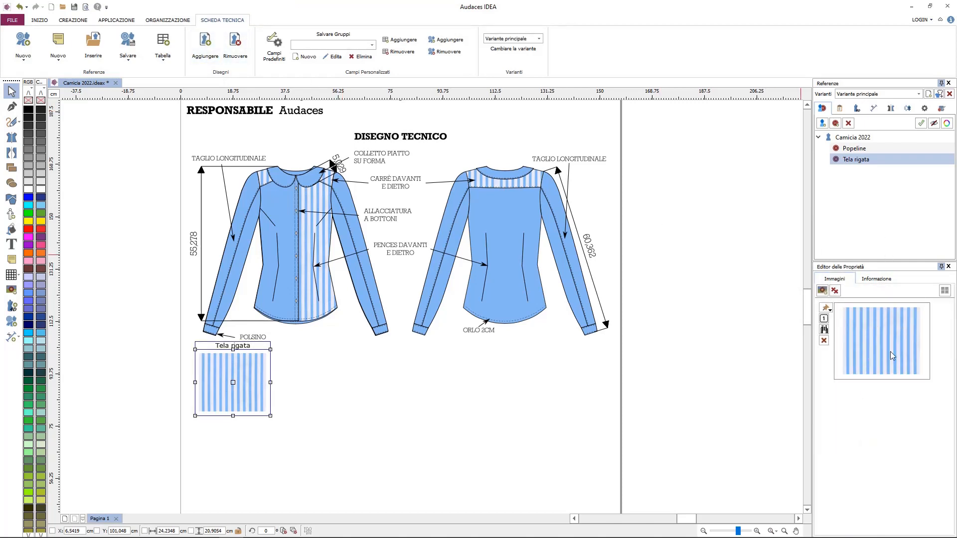
Step: Insert a table with 1 row and 2 columns beside the striped swatch, matching its height
{"action": "scroll", "coordinate": [392, 318], "scroll_direction": "down", "scroll_amount": 2}
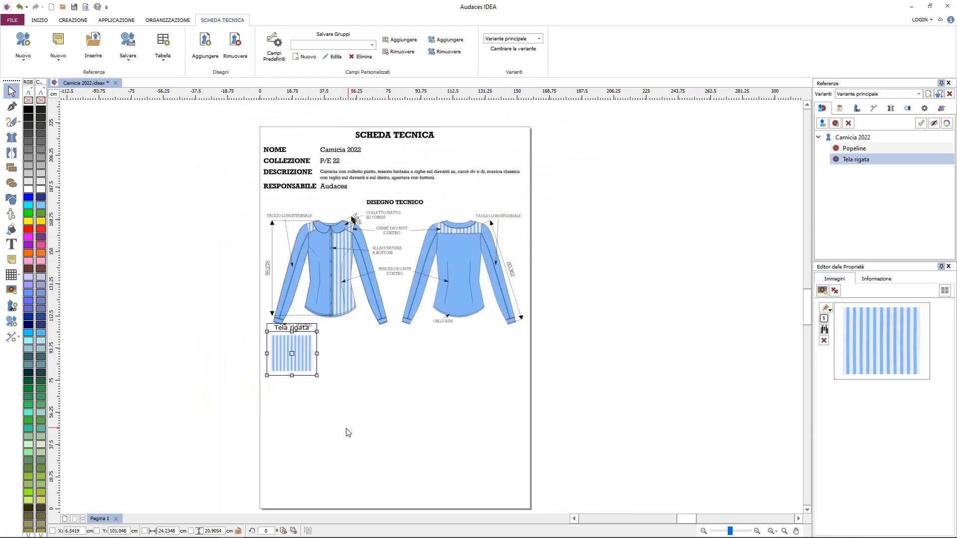
{"action": "left_click_drag", "start_coordinate": [353, 445], "coordinate": [343, 413]}
{"action": "left_click", "coordinate": [326, 382]}
{"action": "scroll", "coordinate": [283, 324], "scroll_direction": "up", "scroll_amount": 1}
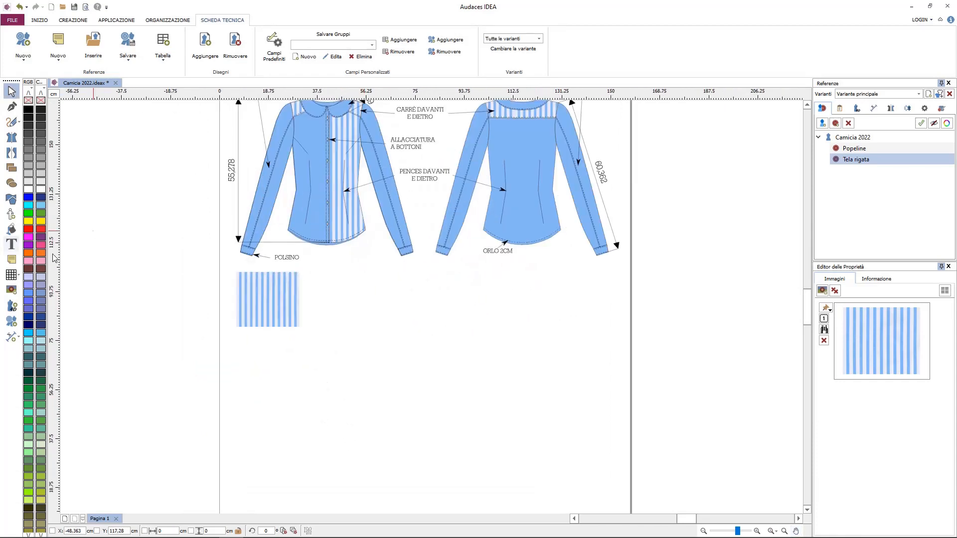
{"action": "left_click", "coordinate": [11, 276]}
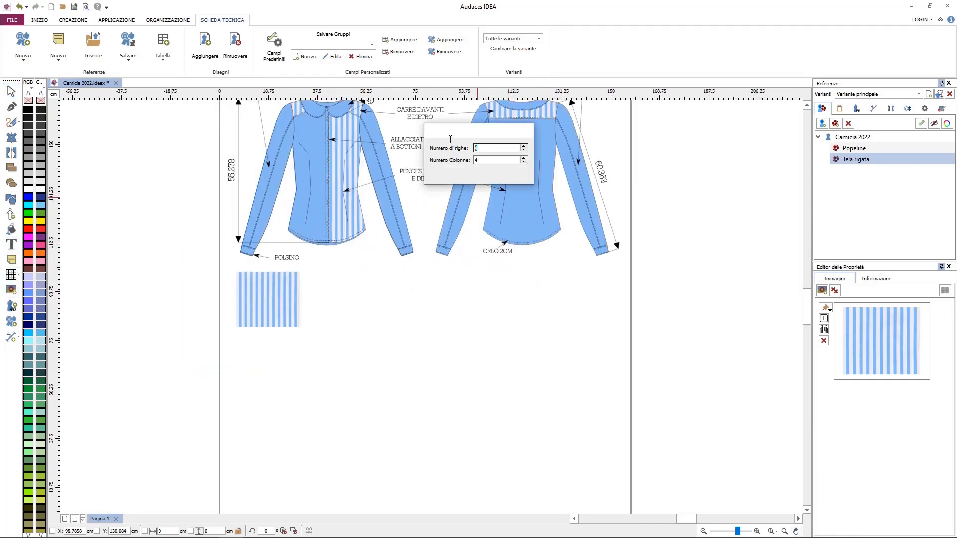
{"action": "type", "text": "1"}
{"action": "key", "text": "Tab"}
{"action": "type", "text": "2"}
{"action": "left_click_drag", "start_coordinate": [319, 273], "coordinate": [465, 330]}
Step: Write TELA RIGATA in the table's second cell
{"action": "double_click", "coordinate": [419, 310]}
{"action": "type", "text": "TELA"}
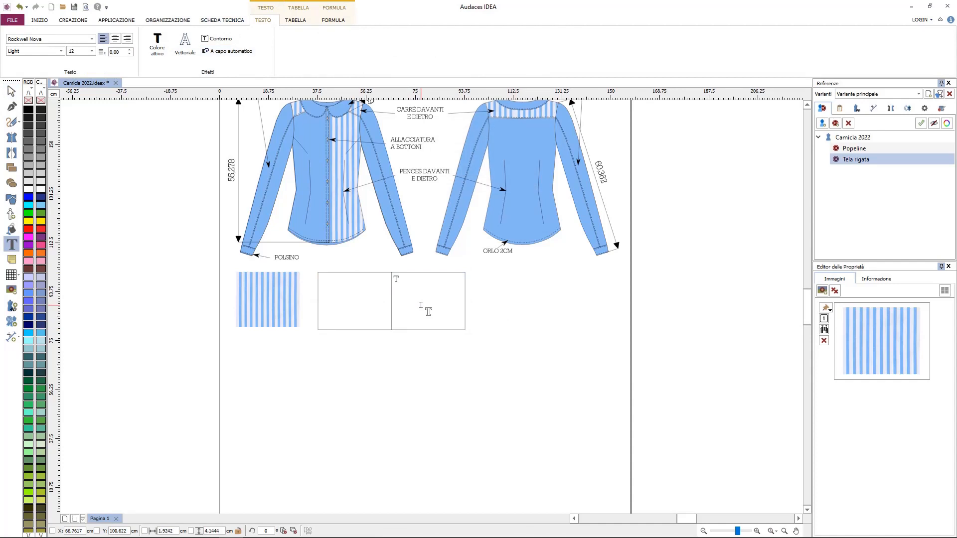
{"action": "type", "text": " RIGATA"}
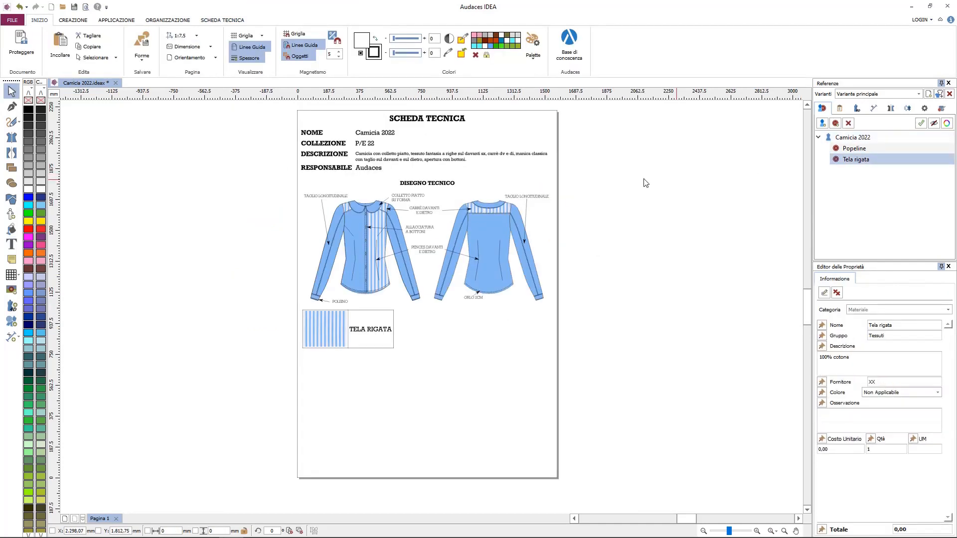
Step: Complete the Popeline material with quantity 1.4 and unit of measure m
{"action": "left_click", "coordinate": [823, 449]}
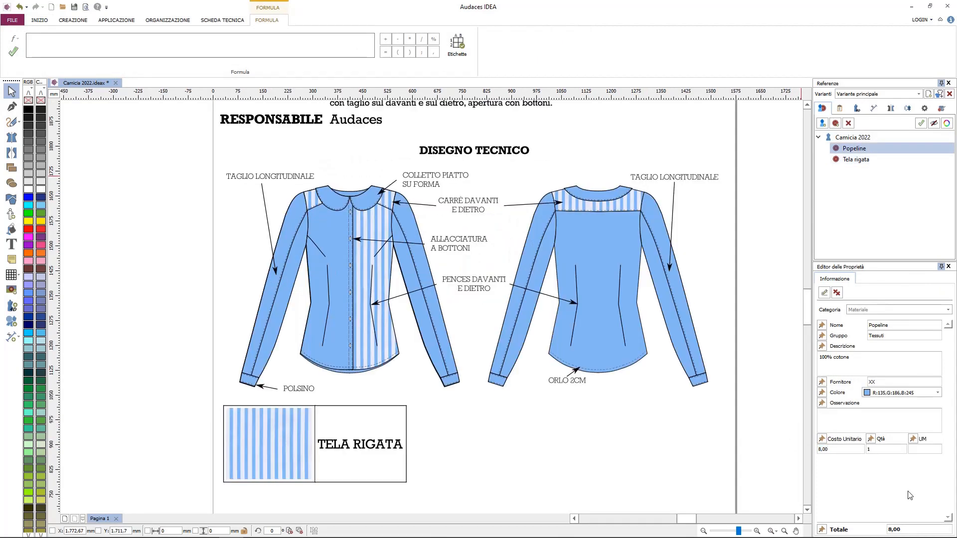
{"action": "left_click", "coordinate": [927, 448]}
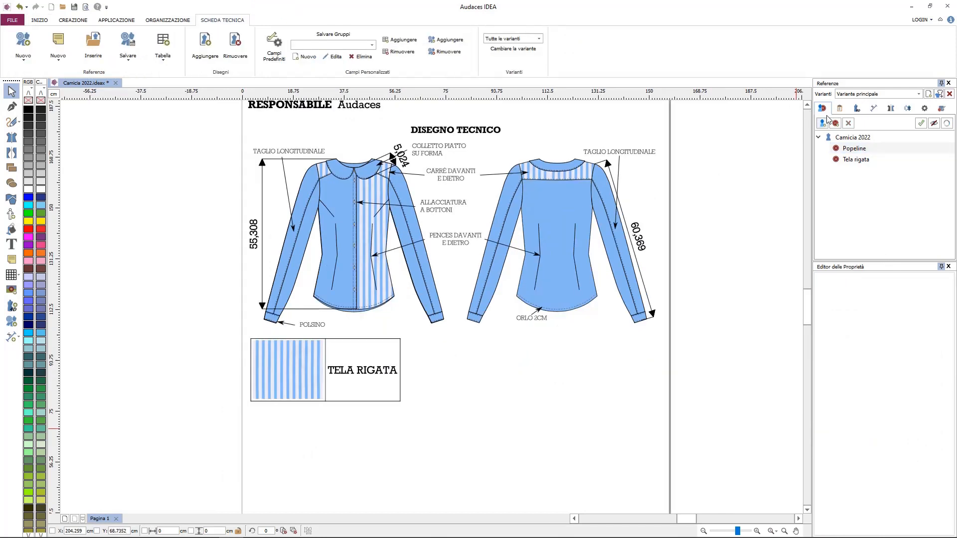
Step: Create the material Adesivo with group Tessuti, description Adesivo media pesantezza per cotone, supplier XX and colour Bianco
{"action": "left_click", "coordinate": [836, 123]}
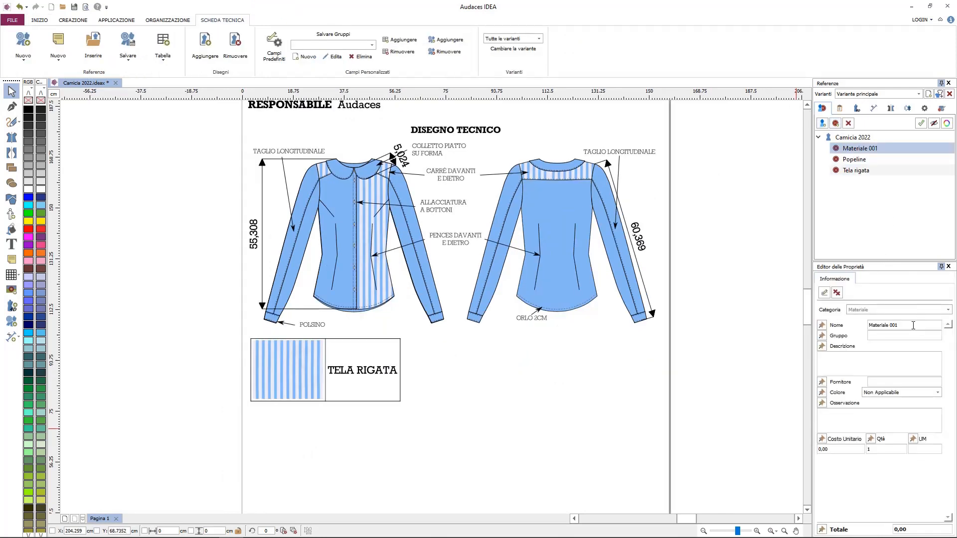
{"action": "left_click_drag", "start_coordinate": [919, 325], "coordinate": [817, 321]}
{"action": "type", "text": "Adesivo"}
{"action": "key", "text": "Tab"}
{"action": "type", "text": "Tessuti"}
{"action": "left_click", "coordinate": [846, 366]}
{"action": "type", "text": "Adesivo media pesantezza per cotone"}
{"action": "left_click", "coordinate": [897, 383]}
{"action": "type", "text": "XX"}
{"action": "left_click", "coordinate": [897, 393]}
{"action": "left_click", "coordinate": [887, 448]}
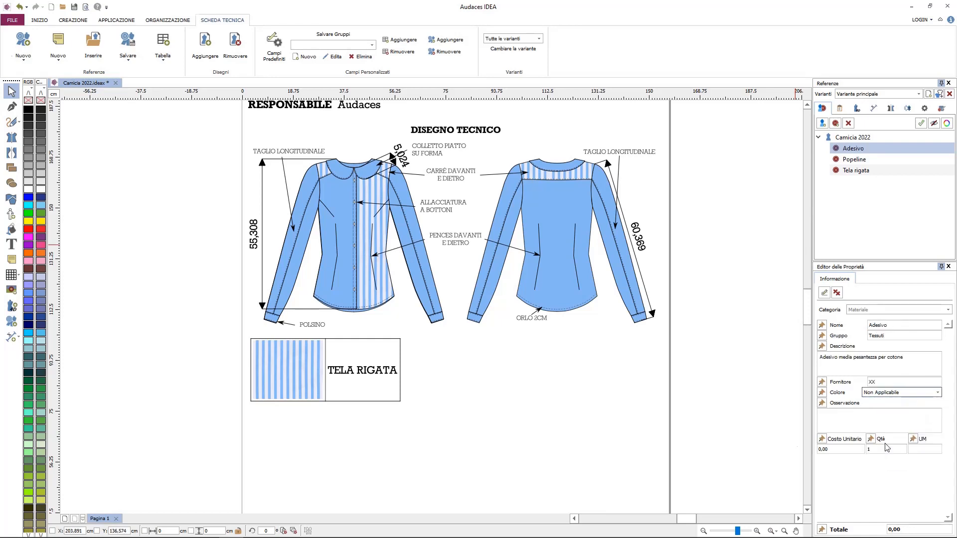
Step: Set the Adesivo material's unit cost to 4,00, quantity to 0.5 and unit of measure to m
{"action": "left_click_drag", "start_coordinate": [842, 449], "coordinate": [799, 442]}
{"action": "type", "text": "4,00"}
{"action": "double_click", "coordinate": [875, 448]}
{"action": "type", "text": ",50"}
{"action": "left_click", "coordinate": [918, 450]}
{"action": "type", "text": "m"}
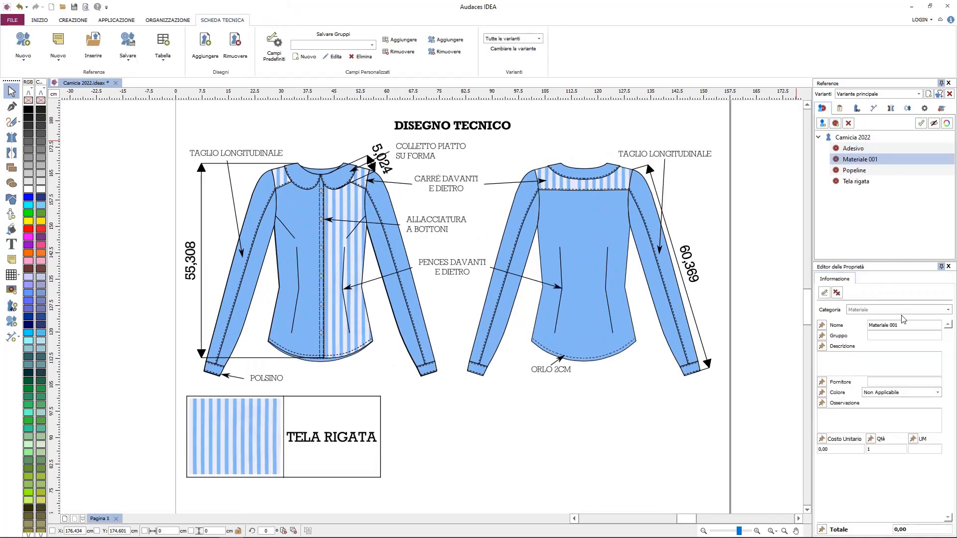
Step: Define a new material Bottone with group Materiali, description Bottone in plastica, supplier XX and colour Bianco
{"action": "key", "text": "Tab"}
{"action": "type", "text": "Materiali"}
{"action": "left_click", "coordinate": [875, 363]}
{"action": "type", "text": "Bottone in plastica"}
{"action": "left_click", "coordinate": [878, 381]}
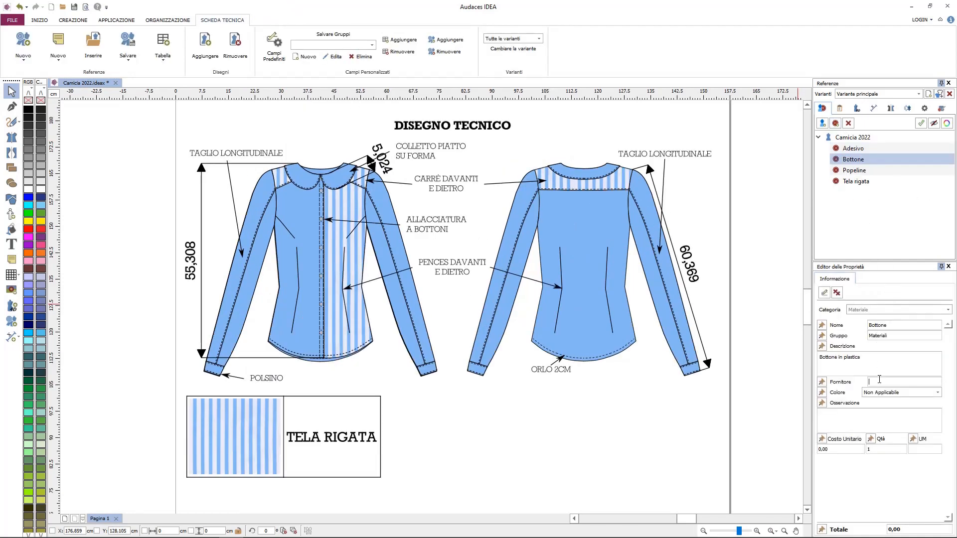
{"action": "type", "text": "XX"}
{"action": "left_click", "coordinate": [881, 393]}
{"action": "left_click", "coordinate": [871, 442]}
Step: Set the Bottone material's unit cost to 0,30, quantity to 7 and unit of measure to un
{"action": "left_click", "coordinate": [862, 447]}
{"action": "type", "text": "0,30"}
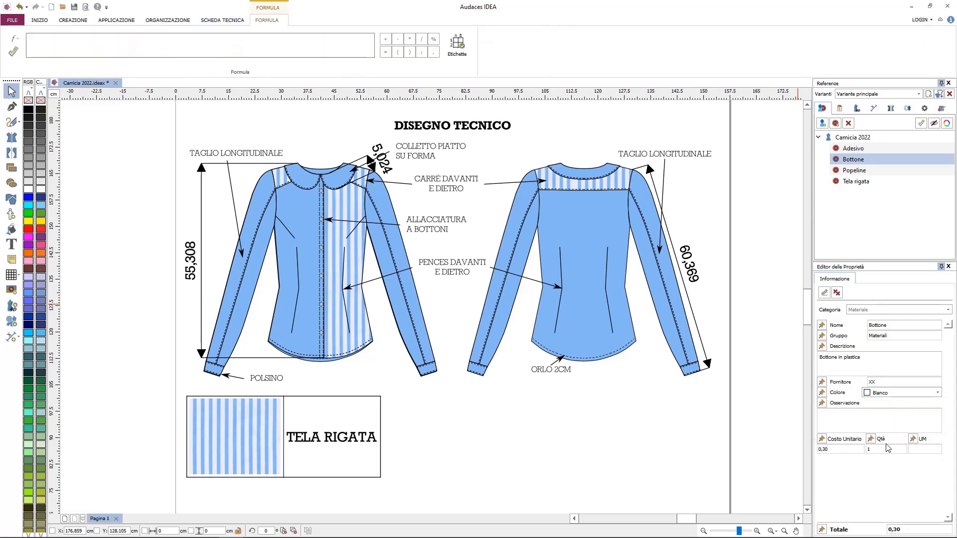
{"action": "left_click", "coordinate": [797, 184]}
Step: Create the material Filo: group Materiali, 100 poliestere, supplier XX, colour R:135,G:183,B:254, unit cost 2,50, quantity 0.25, unit un
{"action": "left_click", "coordinate": [835, 123]}
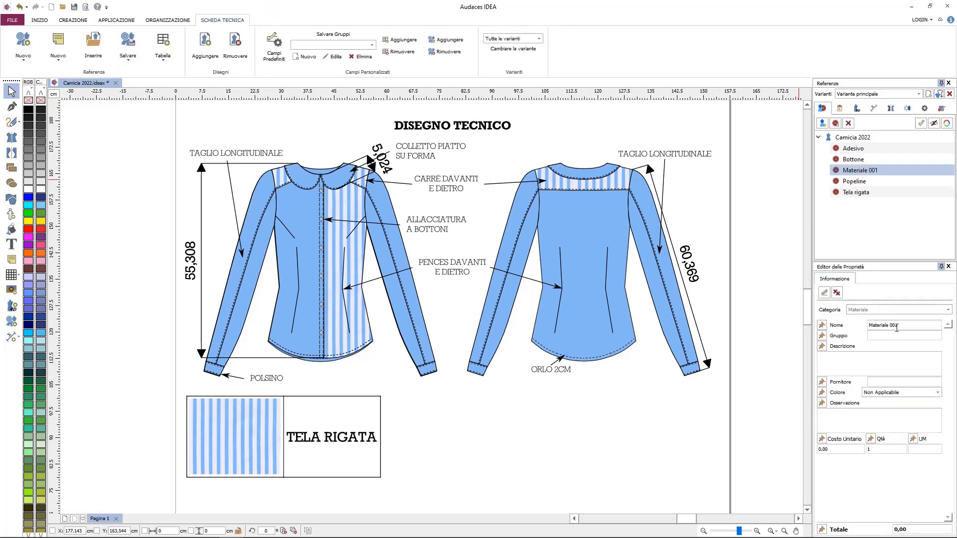
{"action": "left_click_drag", "start_coordinate": [900, 325], "coordinate": [844, 312]}
{"action": "left_click", "coordinate": [884, 449]}
{"action": "key", "text": "Return"}
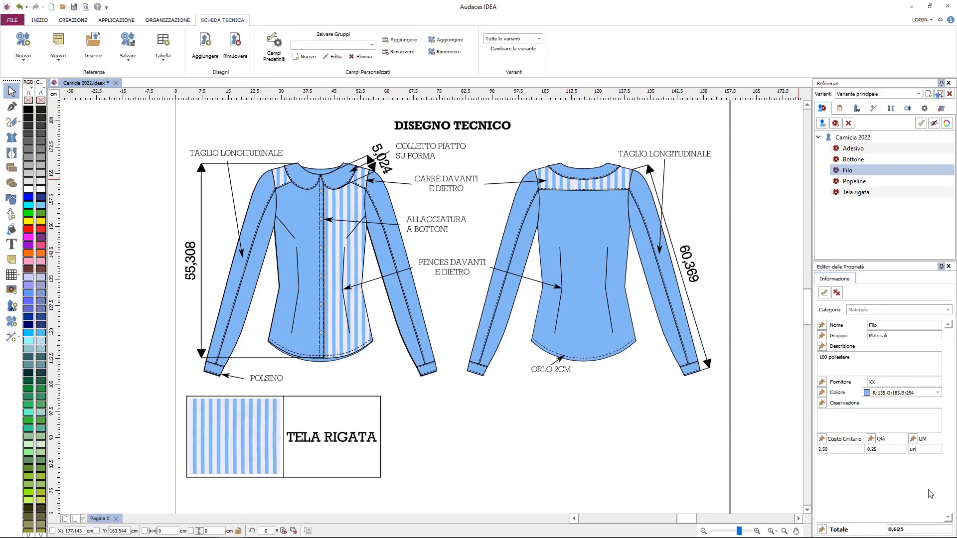
Step: Review the recorded properties of the materials Tela Rigata, Adesivo, Bottone, Filo and Popeline
{"action": "left_click", "coordinate": [867, 192]}
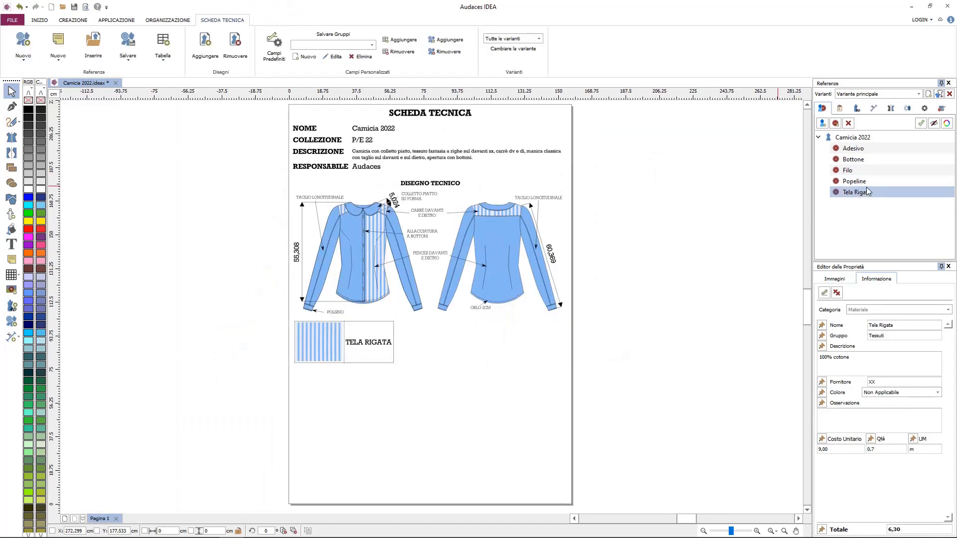
{"action": "left_click", "coordinate": [855, 149]}
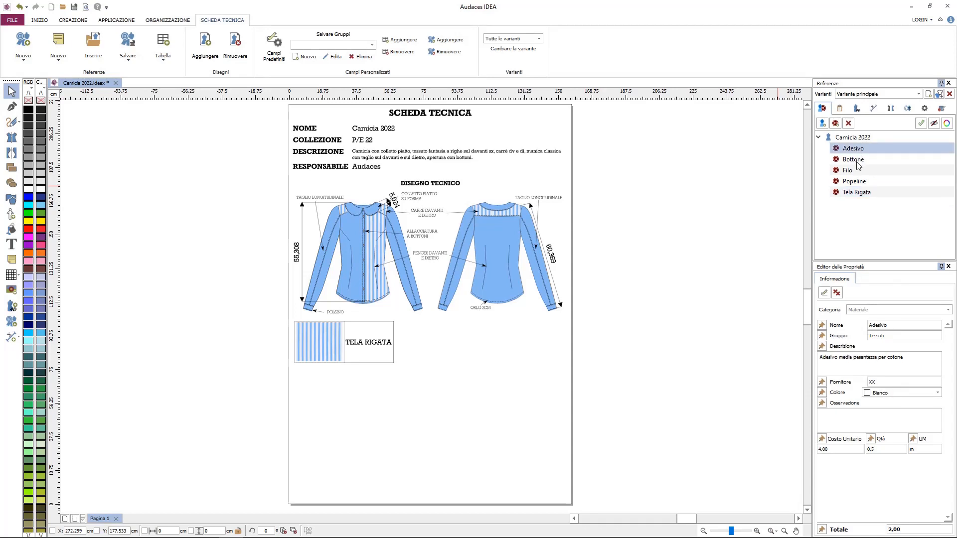
{"action": "left_click", "coordinate": [855, 160]}
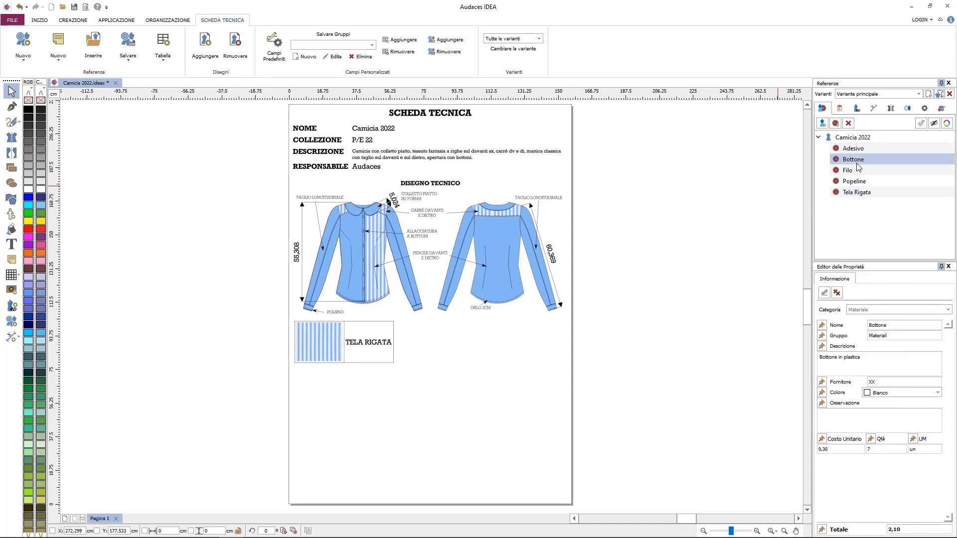
{"action": "left_click", "coordinate": [859, 174]}
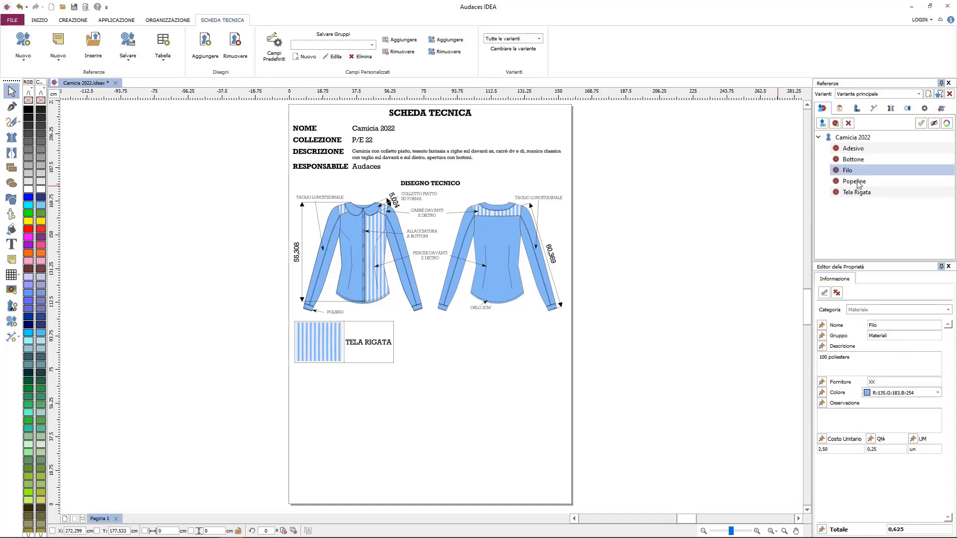
{"action": "left_click", "coordinate": [859, 185]}
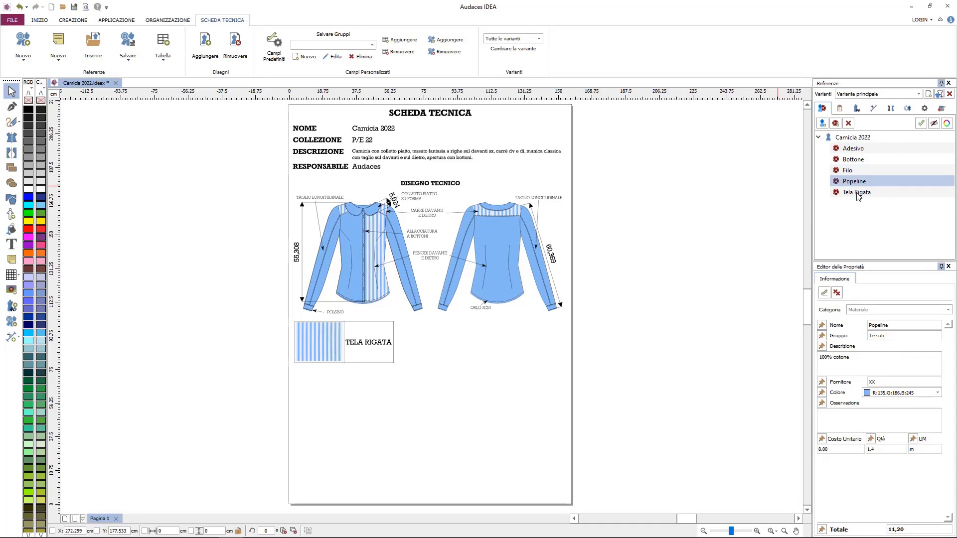
Step: Save the Popeline material as a separate reference file, Popeline.ideax, on the Desktop
{"action": "left_click", "coordinate": [857, 196]}
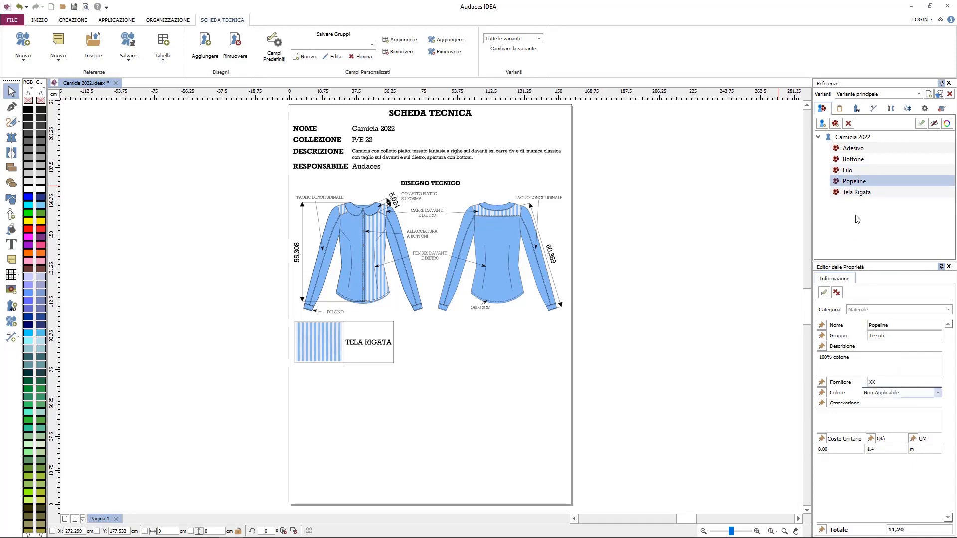
{"action": "right_click", "coordinate": [865, 186]}
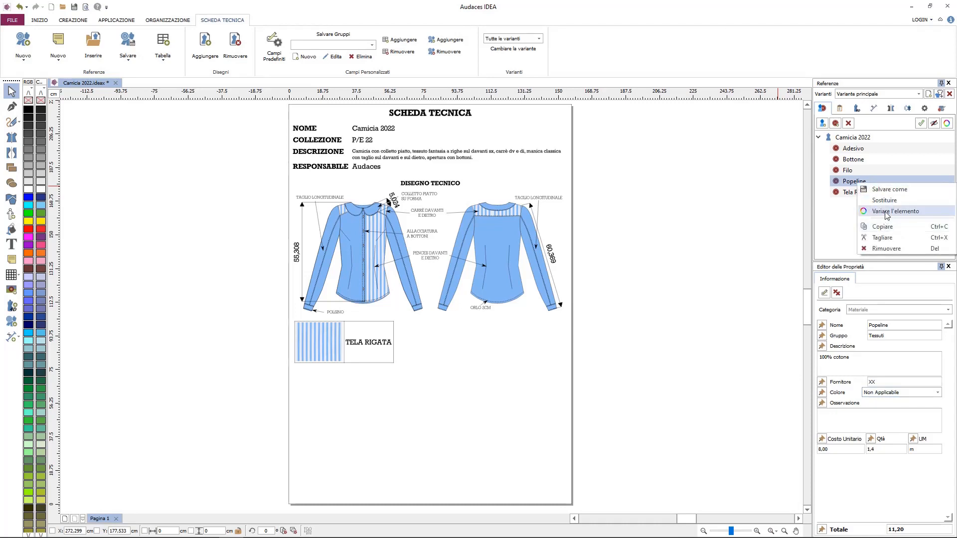
{"action": "left_click", "coordinate": [889, 189]}
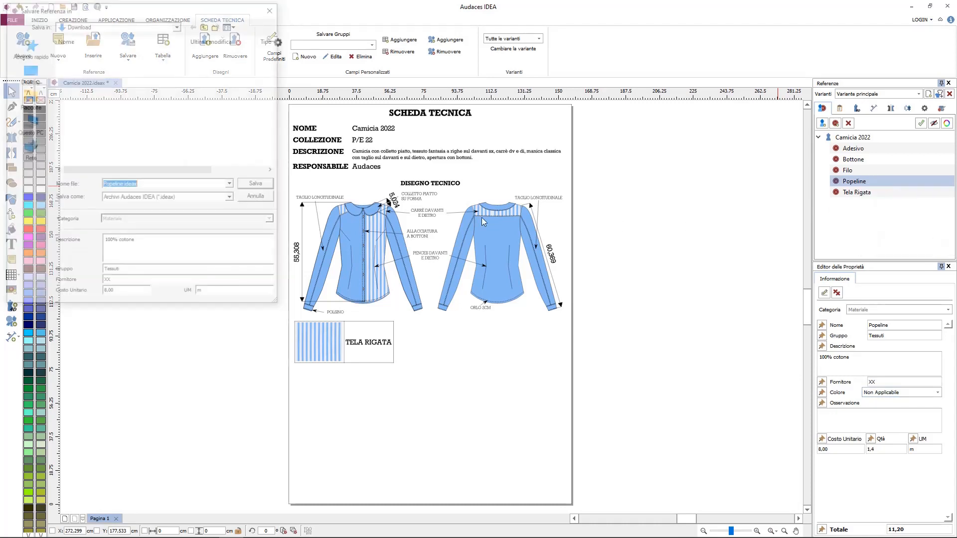
{"action": "left_click", "coordinate": [28, 73]}
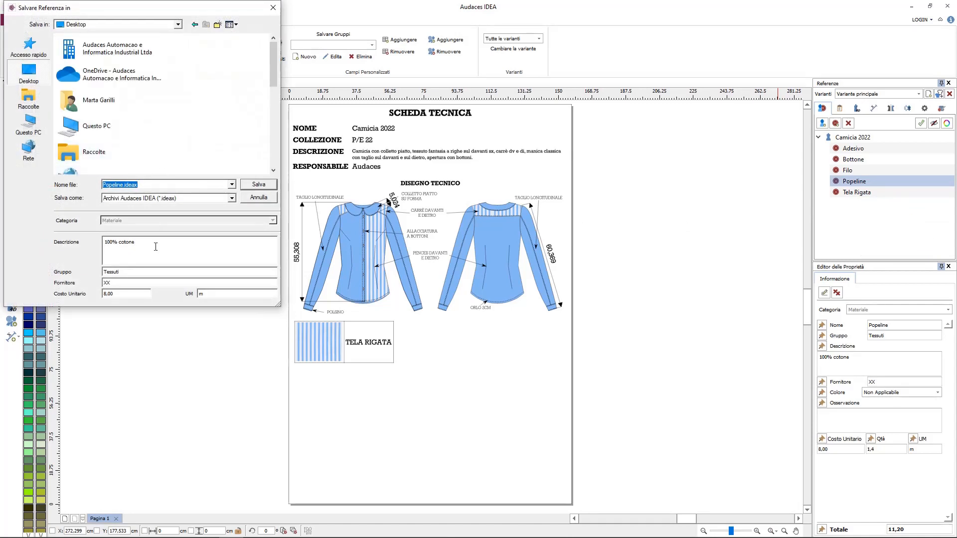
{"action": "left_click_drag", "start_coordinate": [155, 246], "coordinate": [77, 256]}
{"action": "left_click", "coordinate": [121, 285]}
{"action": "left_click", "coordinate": [257, 185]}
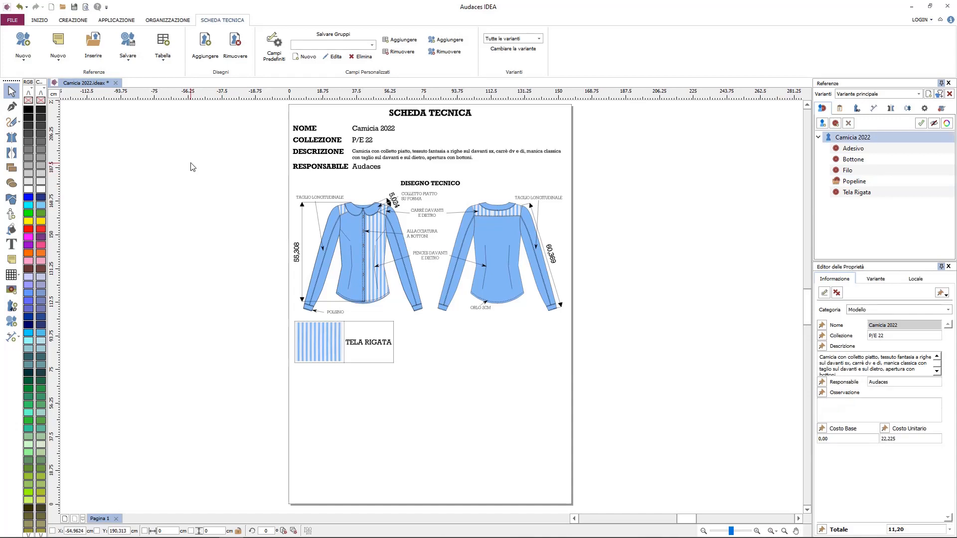
{"action": "left_click", "coordinate": [869, 182]}
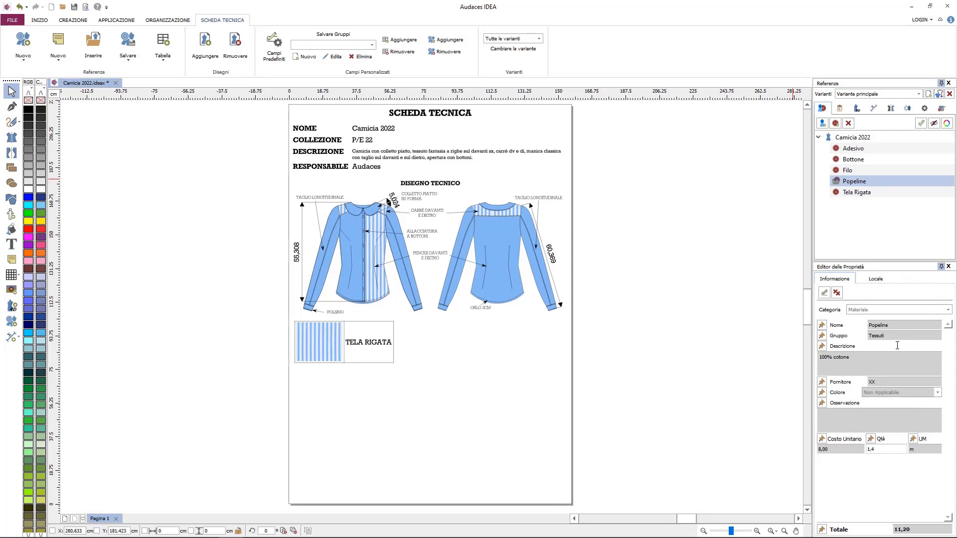
Step: Open the reference file Popeline.ideax from the Desktop
{"action": "left_click", "coordinate": [12, 20]}
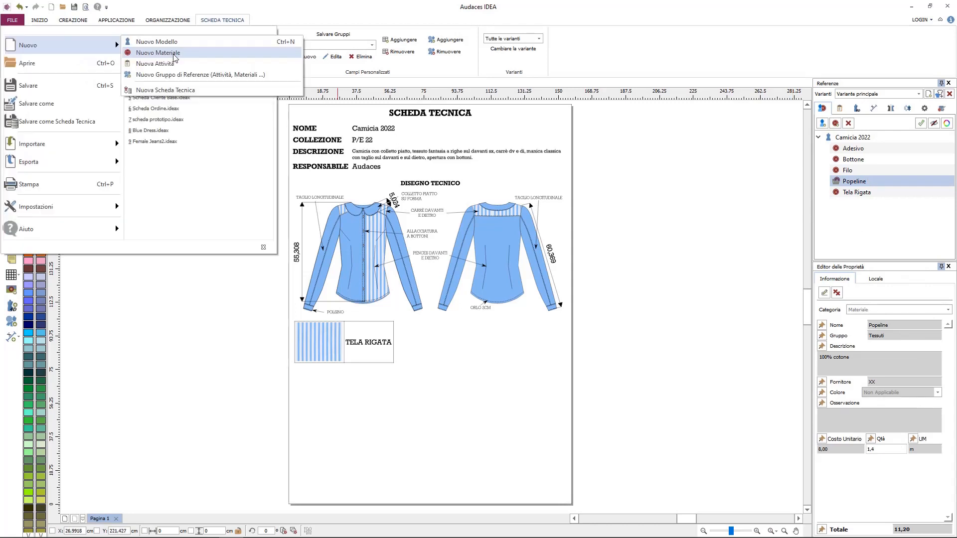
{"action": "left_click", "coordinate": [83, 60]}
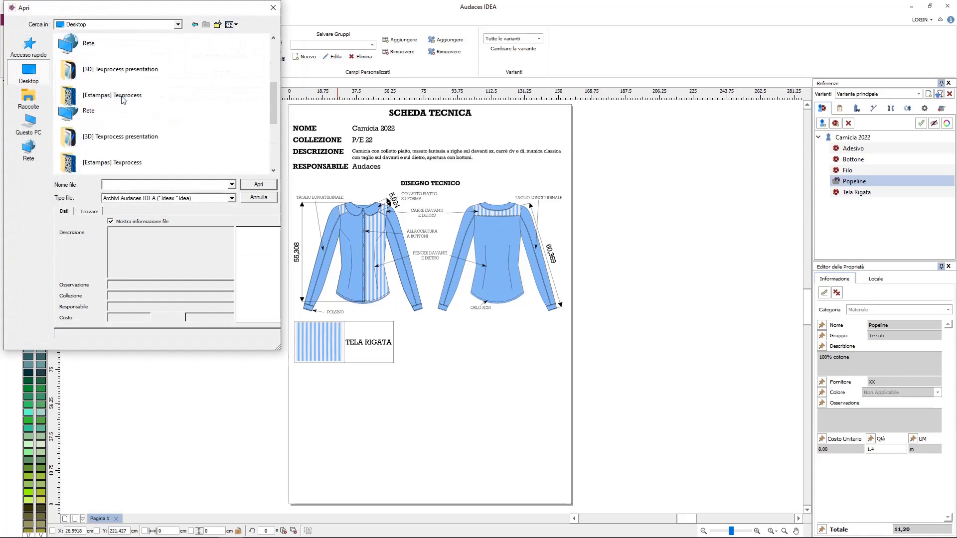
{"action": "scroll", "coordinate": [124, 100], "scroll_direction": "down", "scroll_amount": 5}
{"action": "left_click", "coordinate": [105, 160]}
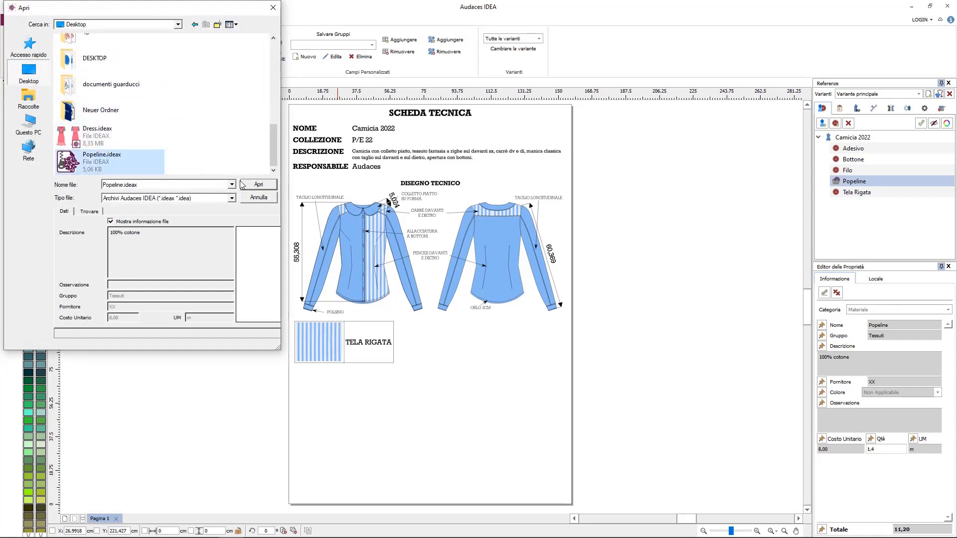
{"action": "left_click", "coordinate": [242, 184]}
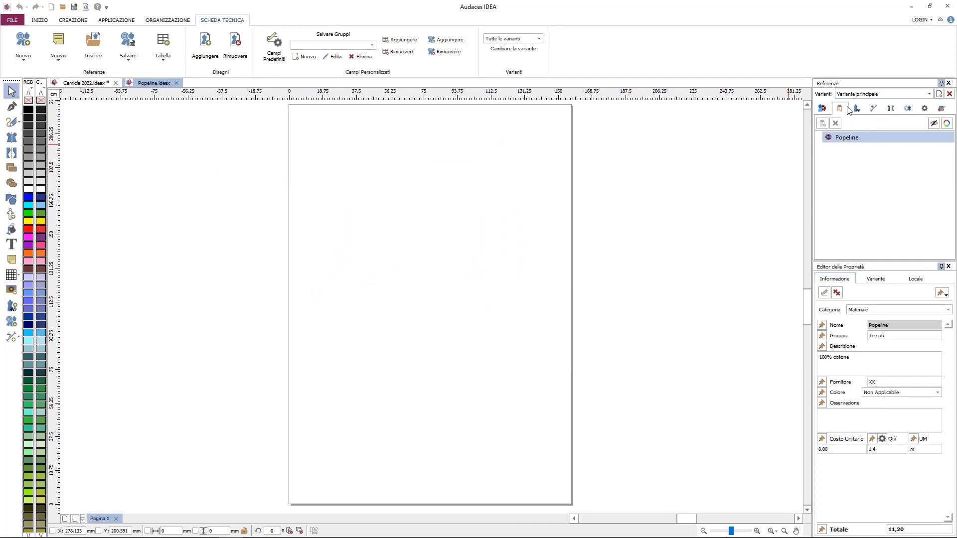
Step: Set the unit cost in the Popeline reference file to 7,00 and save the file
{"action": "left_click", "coordinate": [873, 108]}
{"action": "left_click", "coordinate": [822, 108]}
{"action": "left_click", "coordinate": [837, 450]}
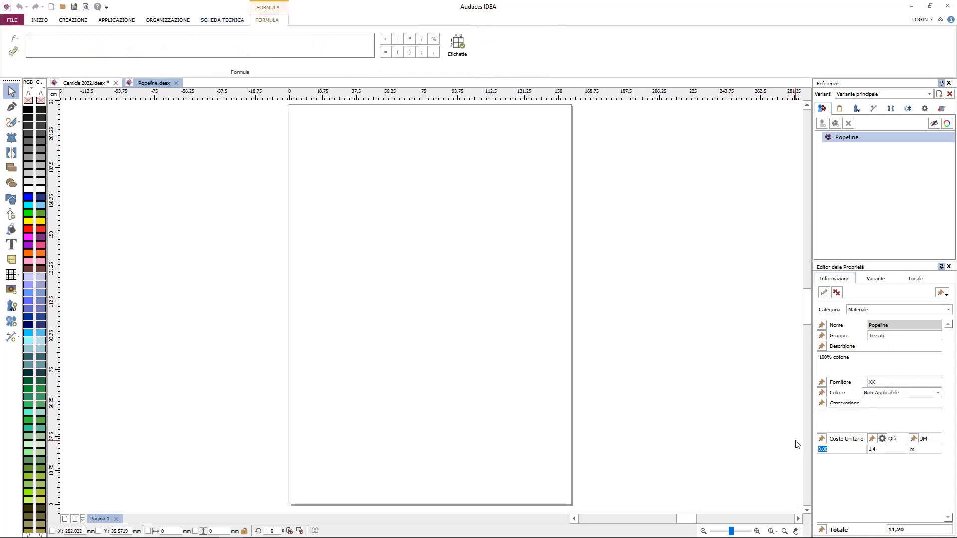
{"action": "key", "text": "Return"}
{"action": "left_click", "coordinate": [884, 248]}
{"action": "left_click", "coordinate": [74, 6]}
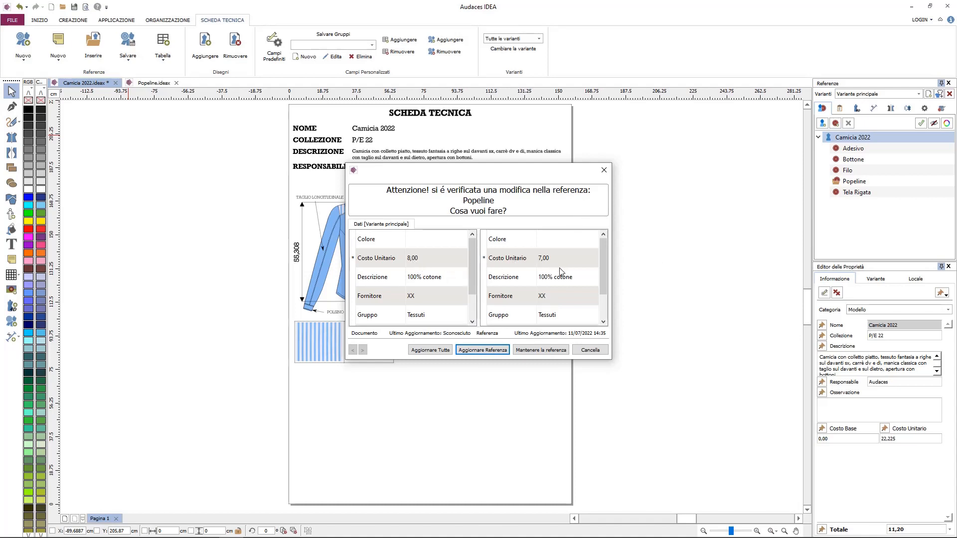
Step: Update the Popeline reference in Camicia 2022 with the modified file data and check the properties of all listed materials
{"action": "scroll", "coordinate": [558, 274], "scroll_direction": "down", "scroll_amount": 1}
{"action": "scroll", "coordinate": [462, 297], "scroll_direction": "down", "scroll_amount": 1}
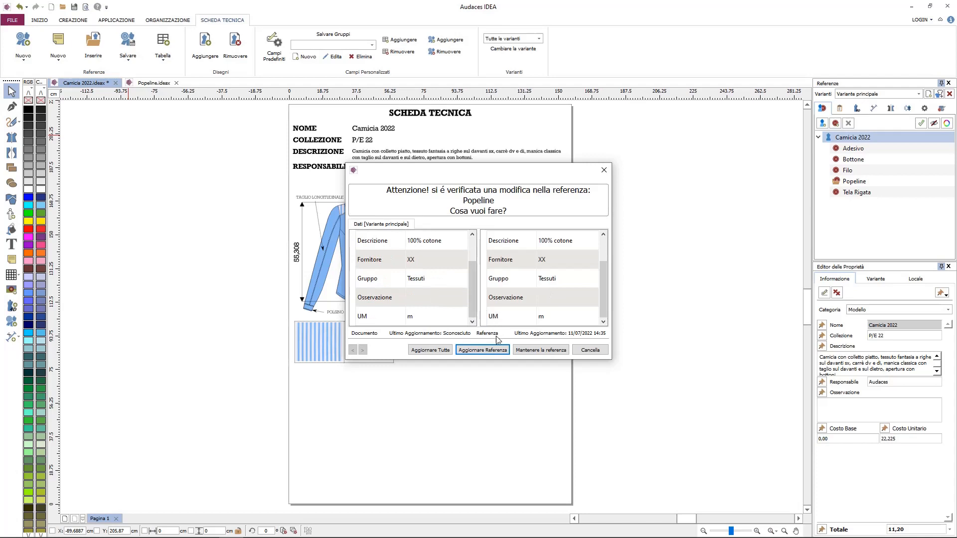
{"action": "left_click", "coordinate": [487, 350]}
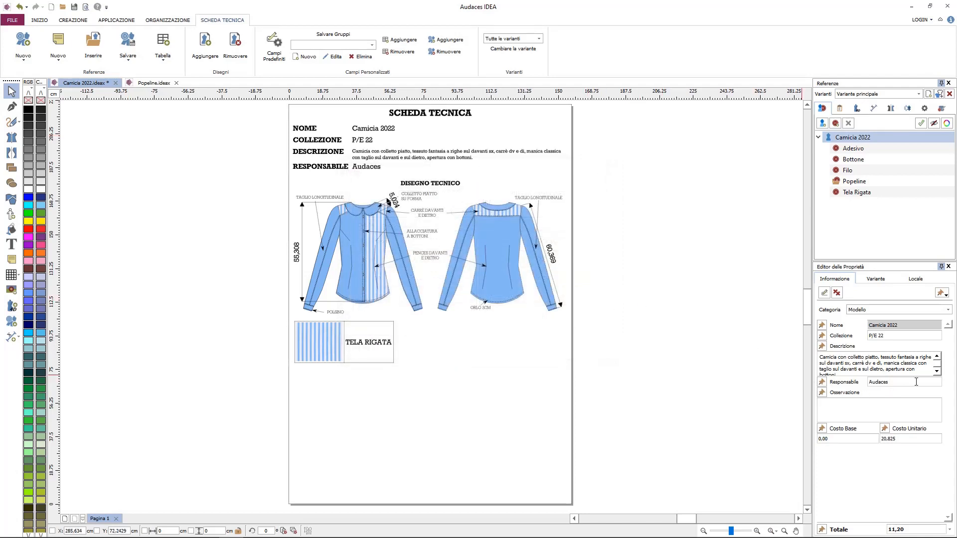
{"action": "left_click", "coordinate": [855, 182]}
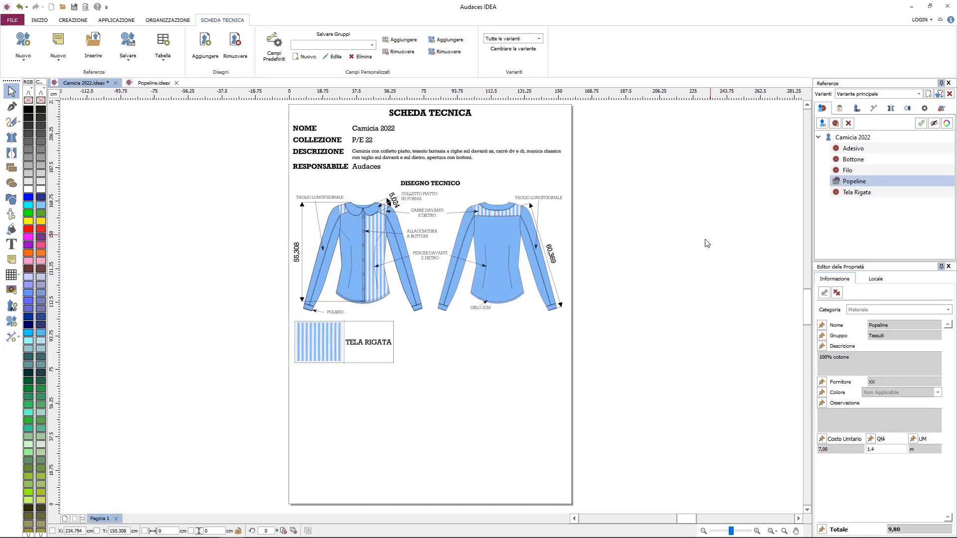
{"action": "left_click", "coordinate": [870, 148]}
{"action": "left_click", "coordinate": [870, 159]}
{"action": "left_click", "coordinate": [869, 171]}
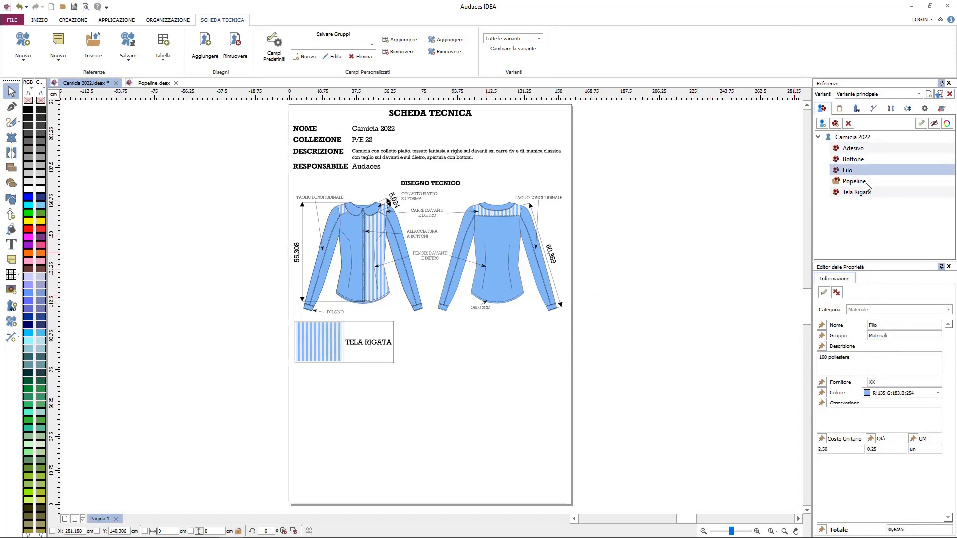
{"action": "left_click", "coordinate": [868, 193]}
{"action": "key", "text": "Up"}
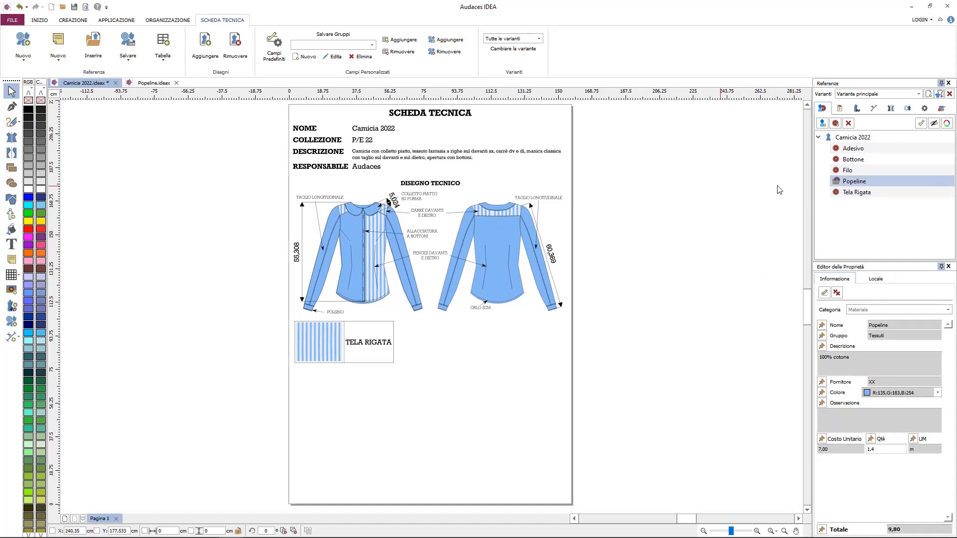
Step: Insert a materials table about 152.5 by 45.6 cm beneath the Tela Rigata swatch
{"action": "left_click", "coordinate": [176, 63]}
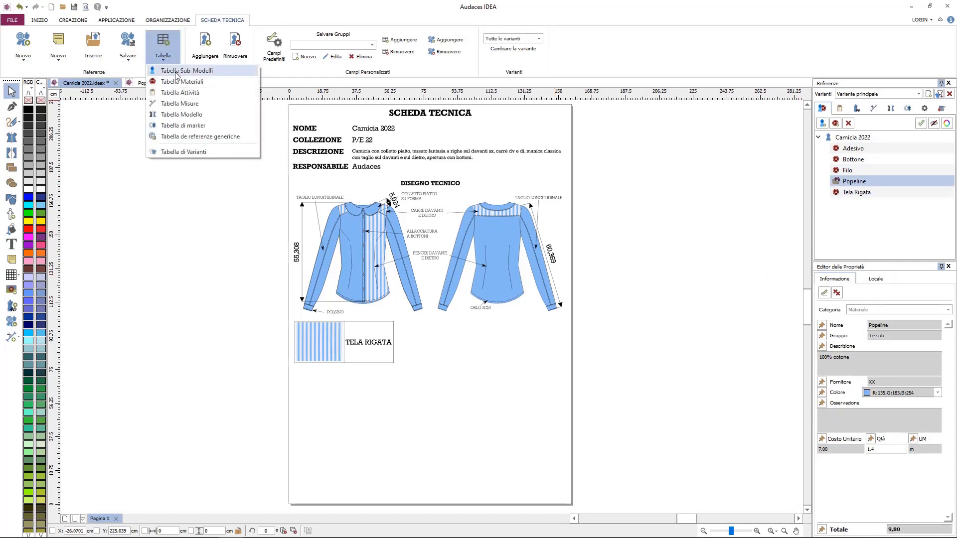
{"action": "left_click", "coordinate": [177, 84]}
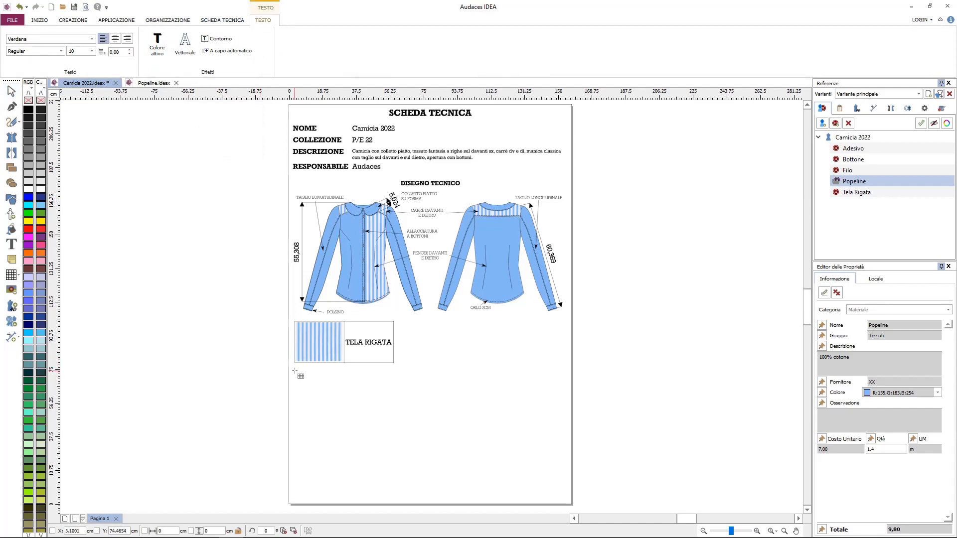
{"action": "left_click_drag", "start_coordinate": [294, 370], "coordinate": [569, 453]}
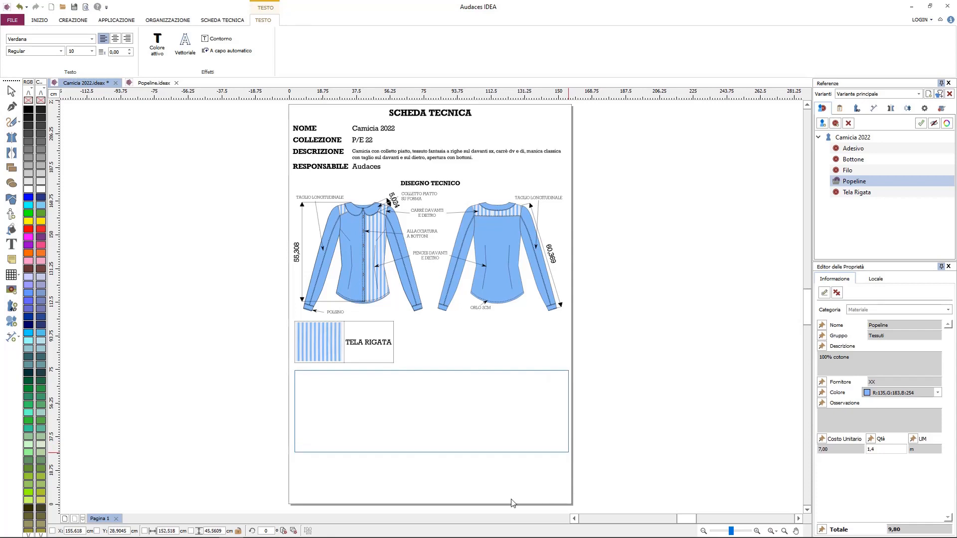
{"action": "left_click_drag", "start_coordinate": [504, 495], "coordinate": [508, 430]}
{"action": "scroll", "coordinate": [470, 441], "scroll_direction": "up", "scroll_amount": 2}
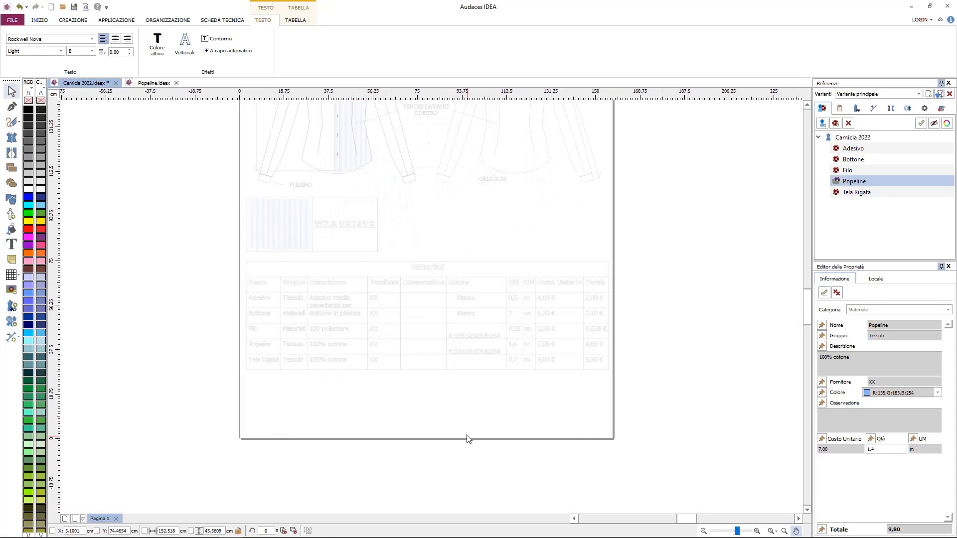
{"action": "scroll", "coordinate": [468, 439], "scroll_direction": "up", "scroll_amount": 1}
{"action": "scroll", "coordinate": [407, 271], "scroll_direction": "up", "scroll_amount": 1}
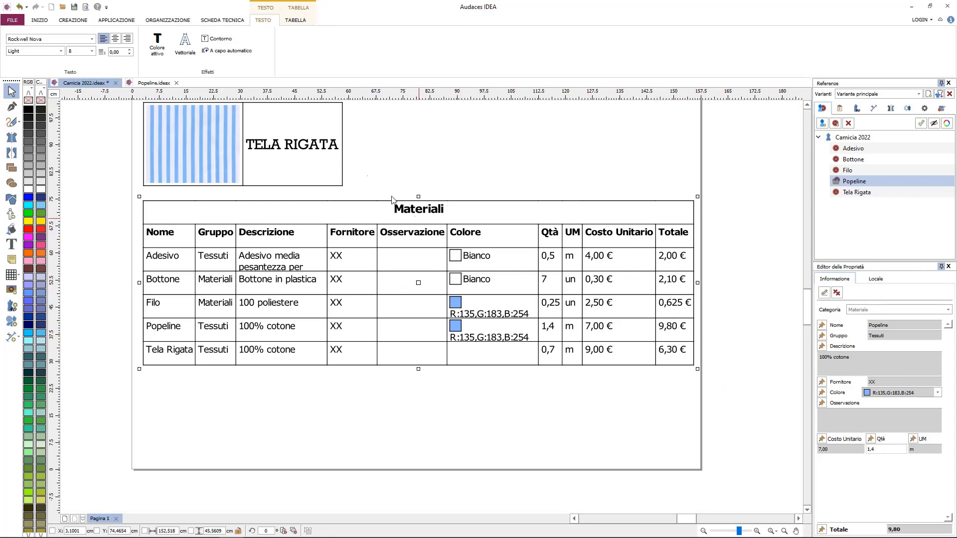
Step: Filter the Osservazione column out of the Materiali table
{"action": "left_click", "coordinate": [295, 20]}
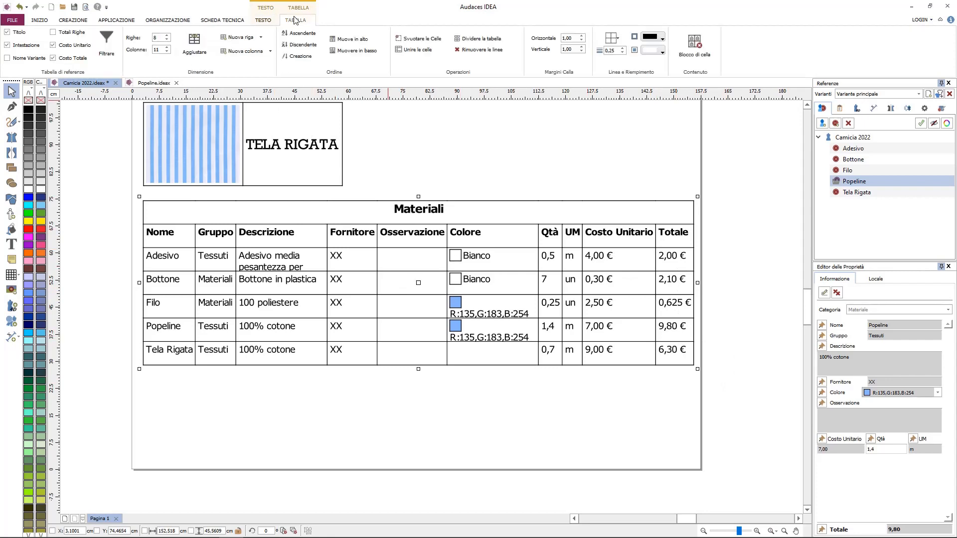
{"action": "left_click", "coordinate": [109, 46]}
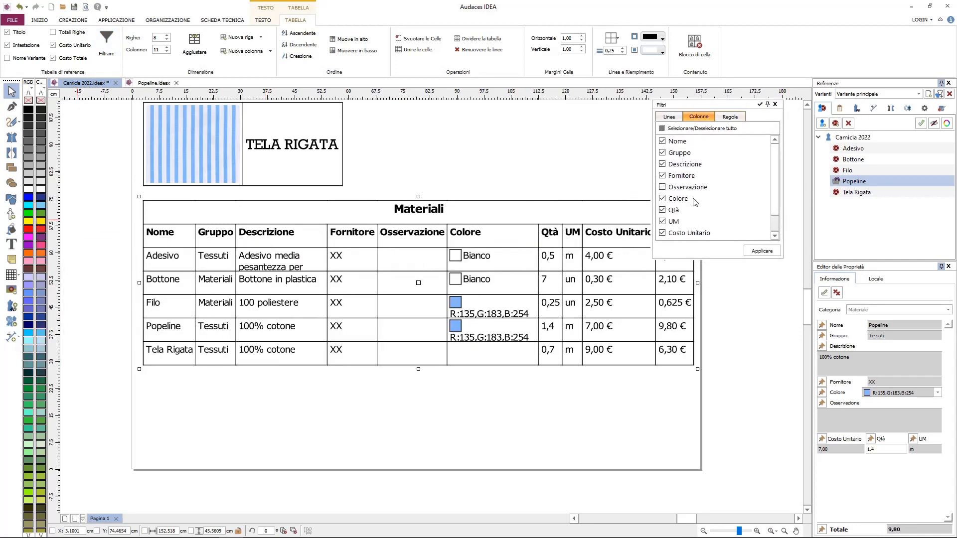
{"action": "left_click", "coordinate": [762, 251]}
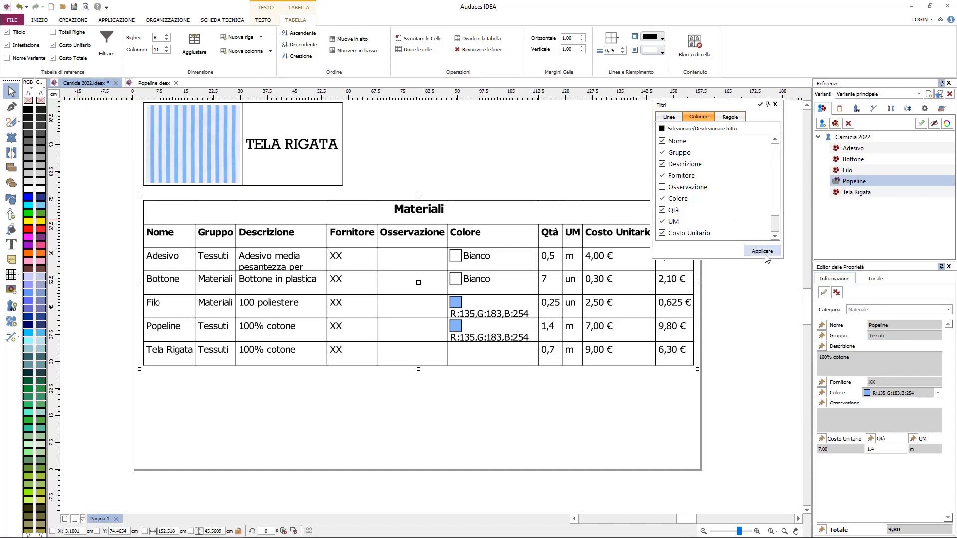
{"action": "left_click", "coordinate": [775, 105]}
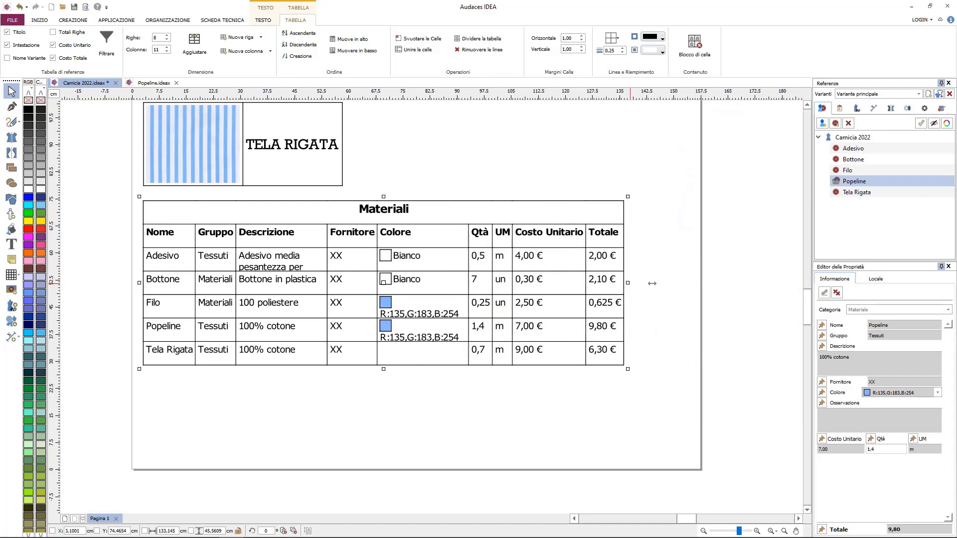
Step: Enlarge the Materiali table so the full Adesivo description fits, and align it left at the same width as the header table
{"action": "left_click_drag", "start_coordinate": [629, 283], "coordinate": [693, 284]}
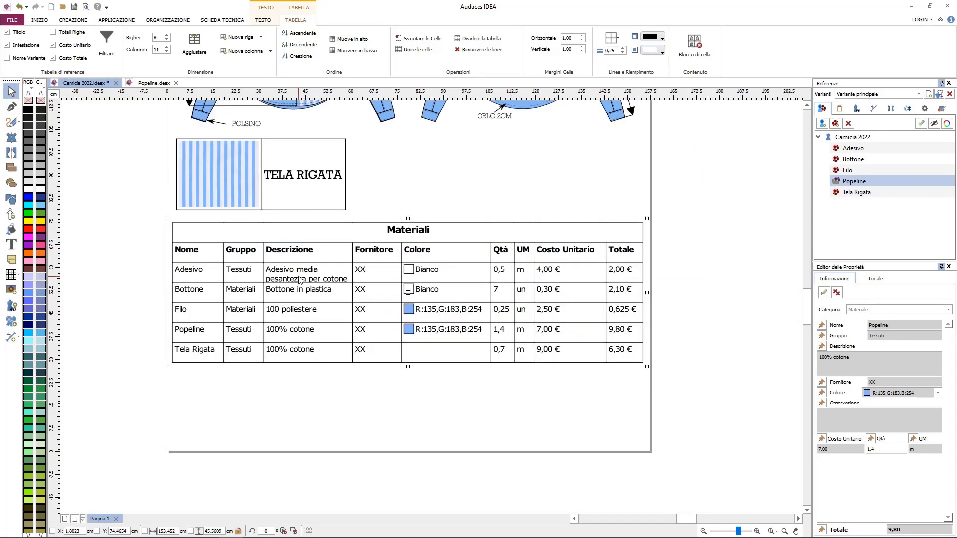
{"action": "left_click_drag", "start_coordinate": [305, 282], "coordinate": [309, 288]}
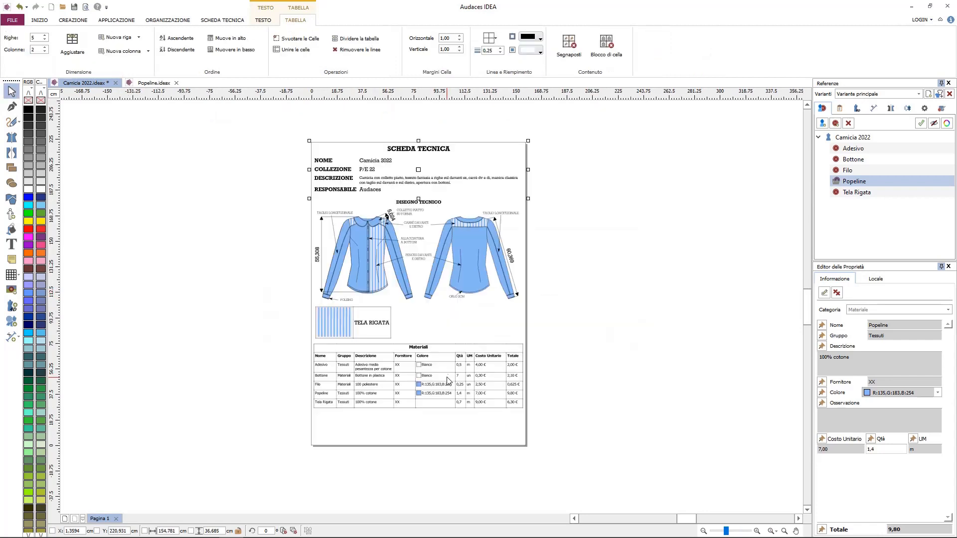
{"action": "left_click", "coordinate": [447, 381]}
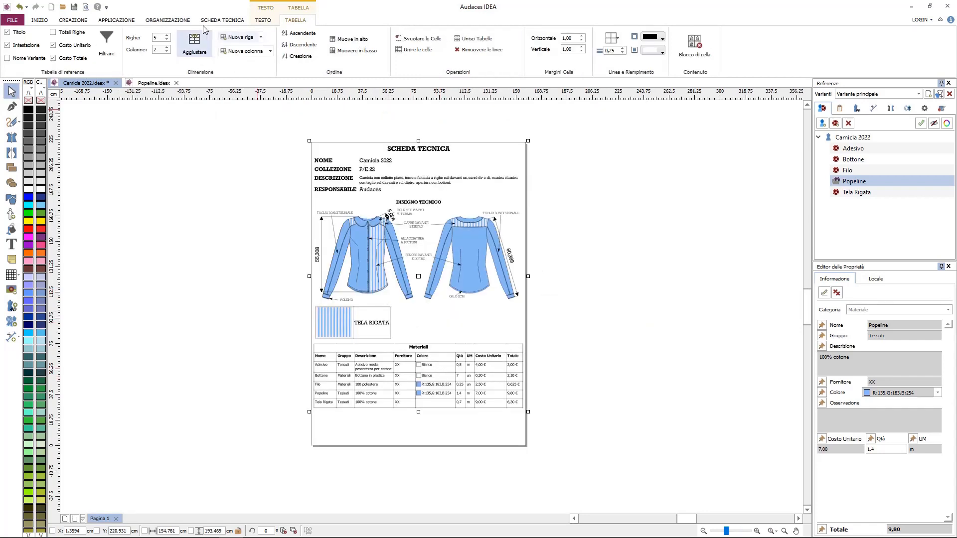
{"action": "left_click", "coordinate": [182, 21]}
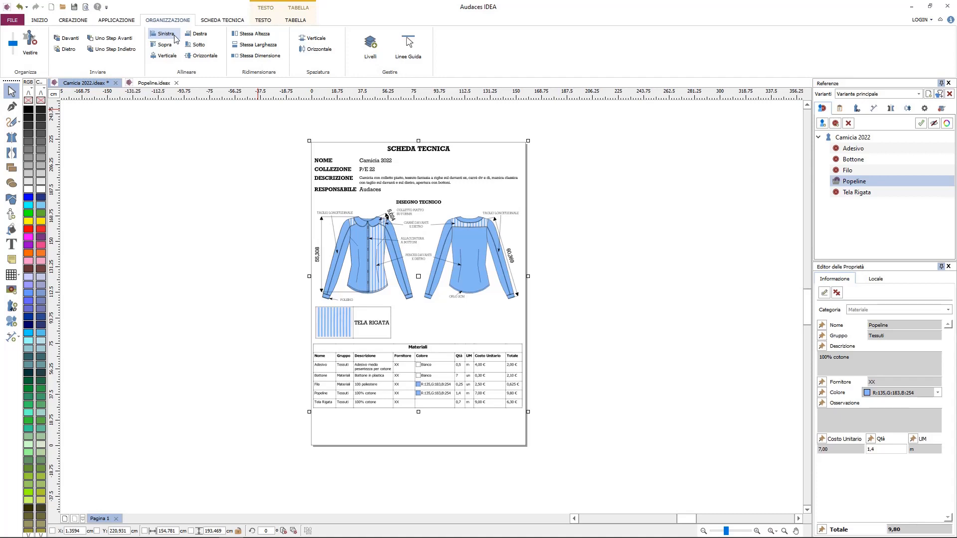
{"action": "left_click", "coordinate": [255, 46]}
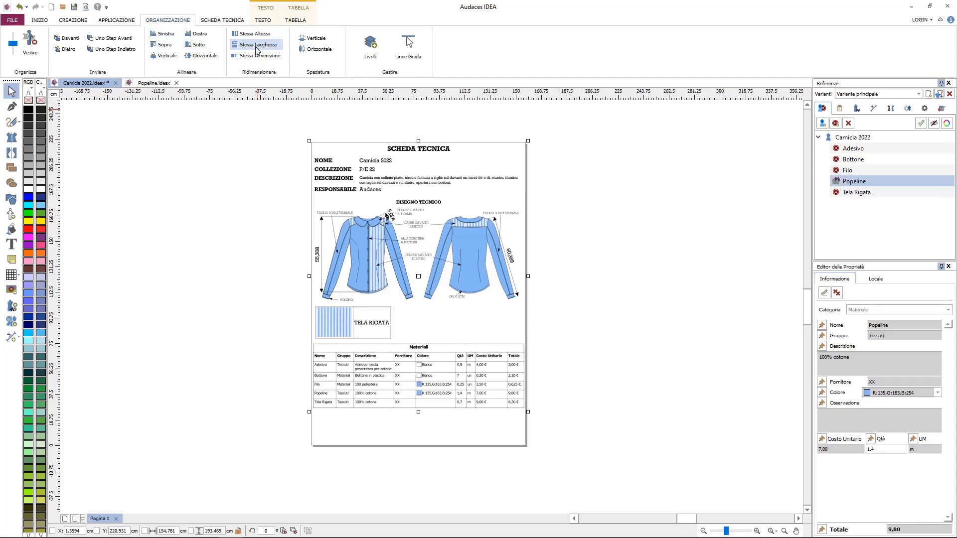
Step: Remove the borders from all cells of the Materiali table
{"action": "scroll", "coordinate": [427, 429], "scroll_direction": "up", "scroll_amount": 2}
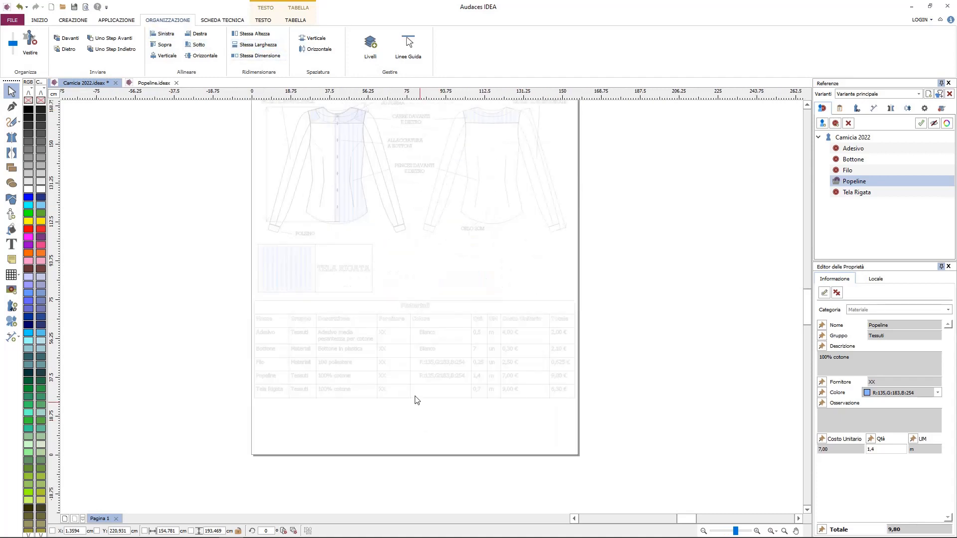
{"action": "left_click", "coordinate": [277, 307]}
{"action": "left_click_drag", "start_coordinate": [277, 306], "coordinate": [569, 400]}
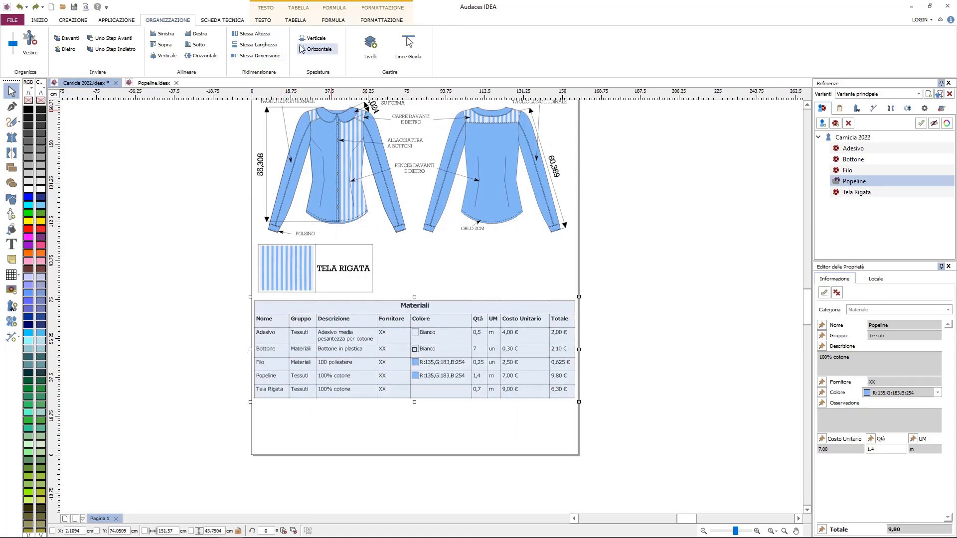
{"action": "left_click", "coordinate": [301, 21]}
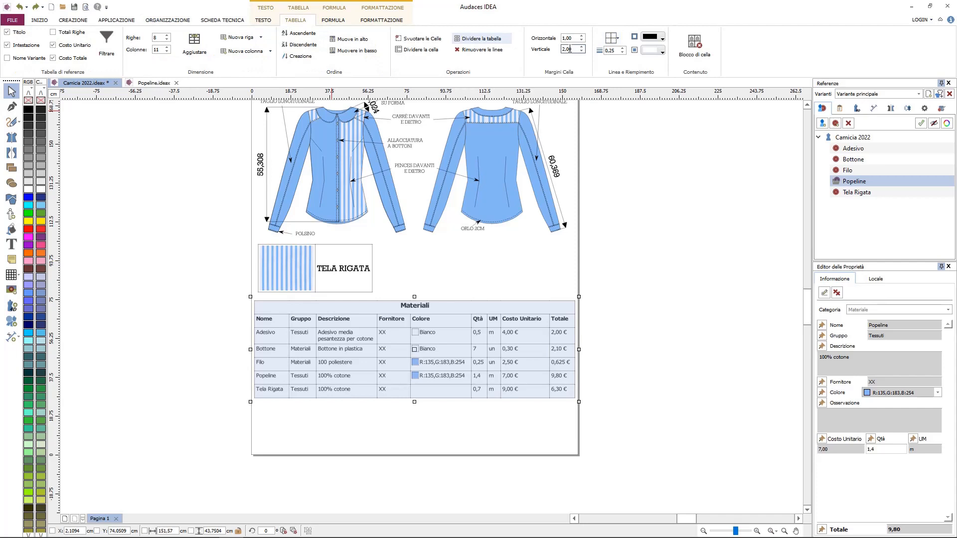
{"action": "left_click", "coordinate": [612, 43]}
{"action": "left_click", "coordinate": [627, 58]}
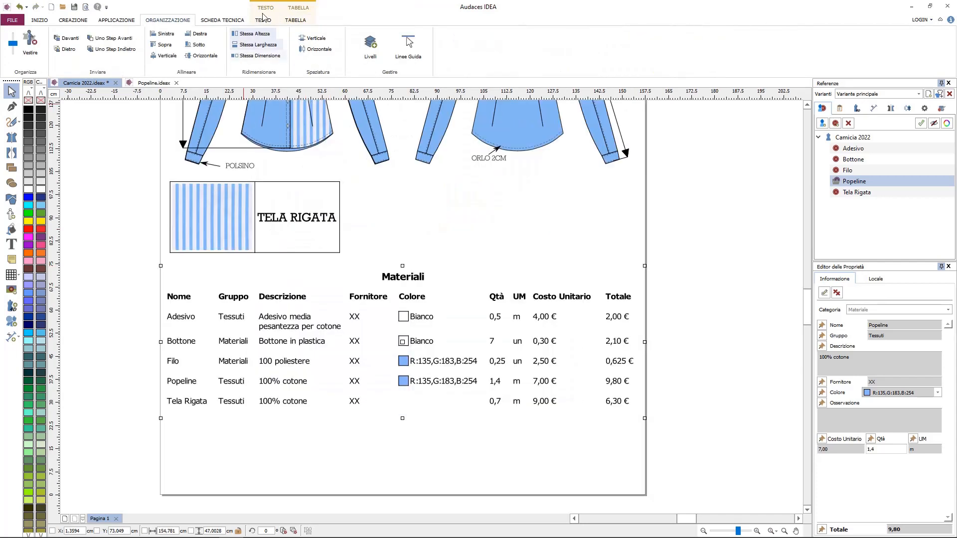
Step: Add a totals row to the Materiali table and calculate the sum of the Totale column in its last cell
{"action": "left_click", "coordinate": [291, 21]}
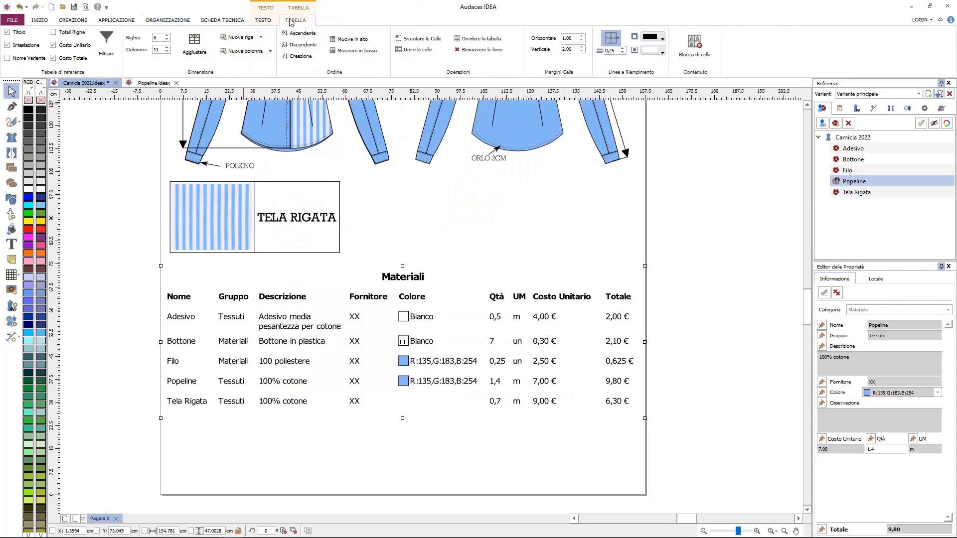
{"action": "left_click", "coordinate": [65, 35]}
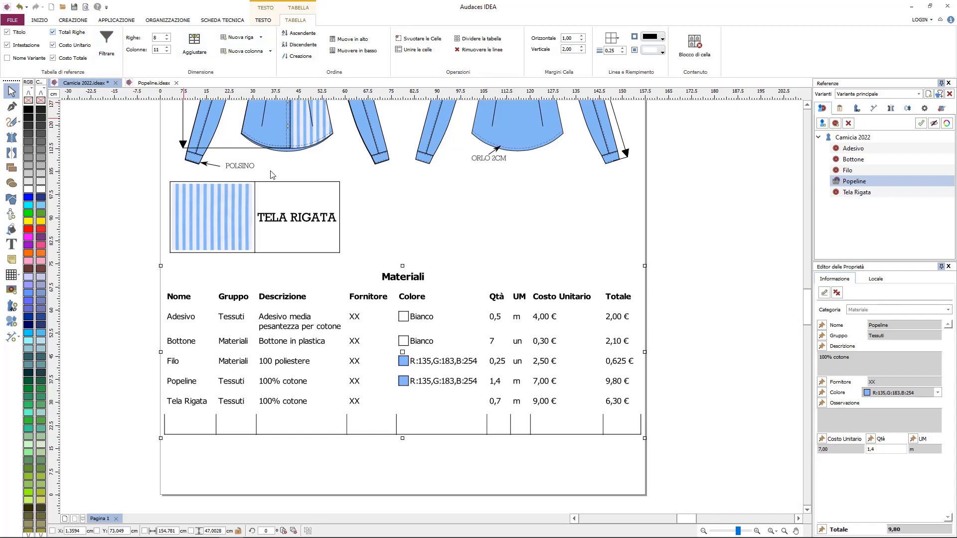
{"action": "left_click", "coordinate": [622, 428]}
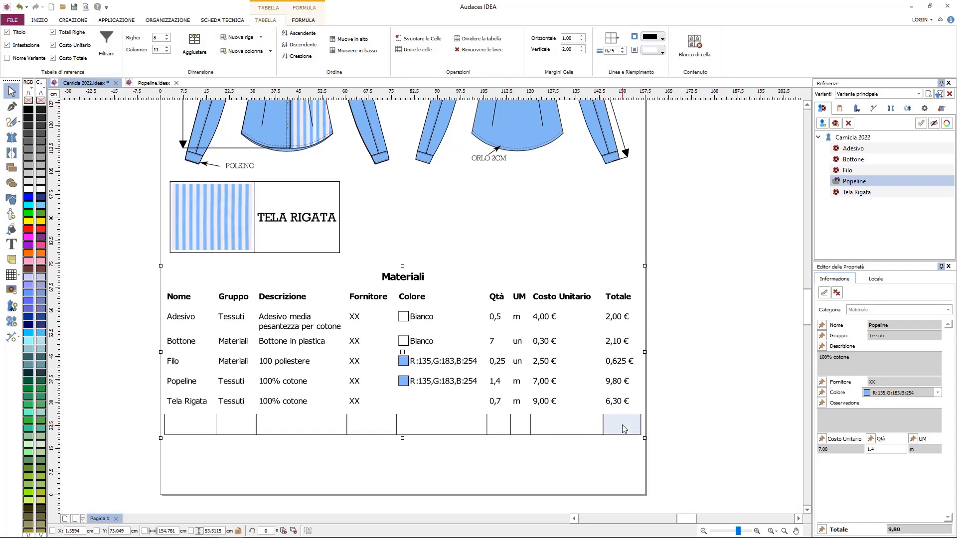
{"action": "right_click", "coordinate": [622, 425]}
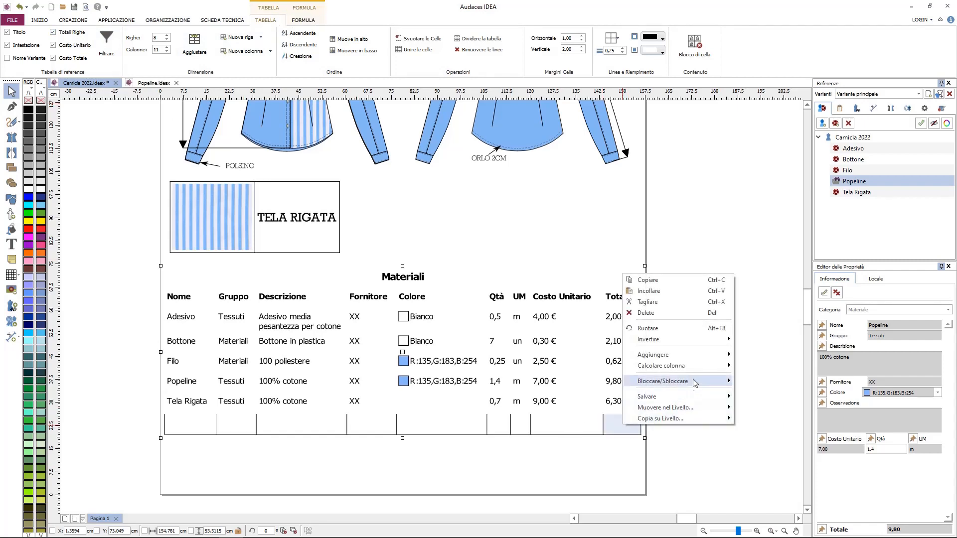
{"action": "mouse_move", "coordinate": [707, 366]}
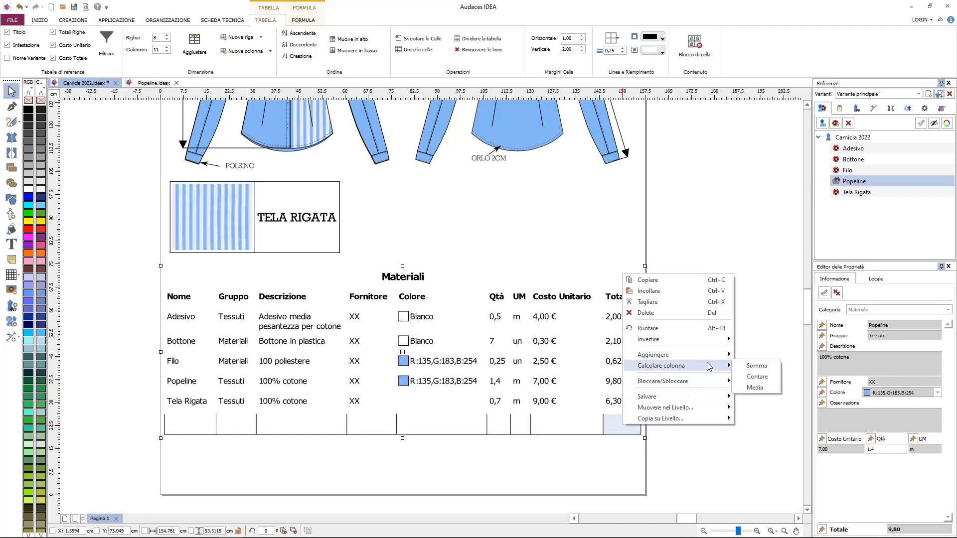
{"action": "left_click", "coordinate": [744, 368]}
{"action": "scroll", "coordinate": [629, 456], "scroll_direction": "up", "scroll_amount": 3}
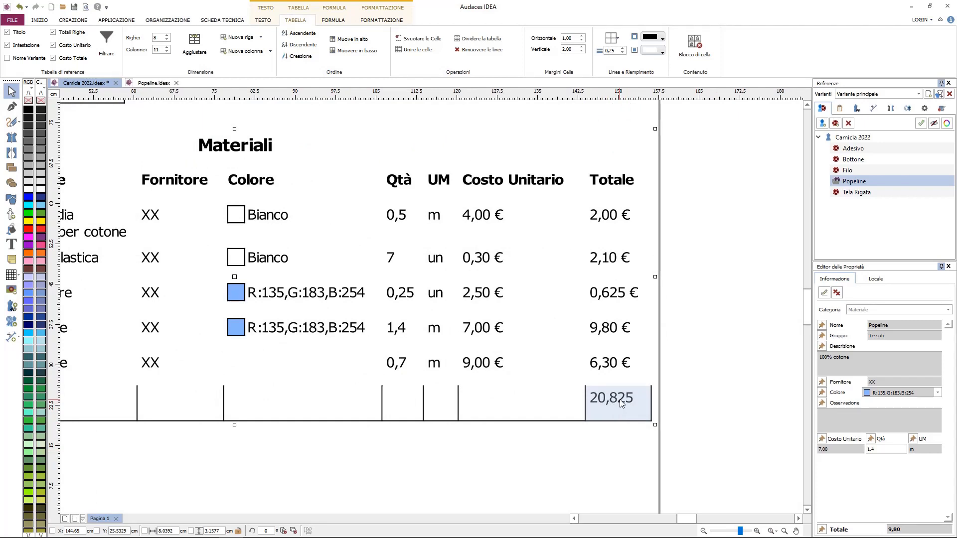
Step: Remove the borders from the Materiali totals row and label it TOTALE in the Costo Unitario column
{"action": "scroll", "coordinate": [621, 403], "scroll_direction": "down", "scroll_amount": 3}
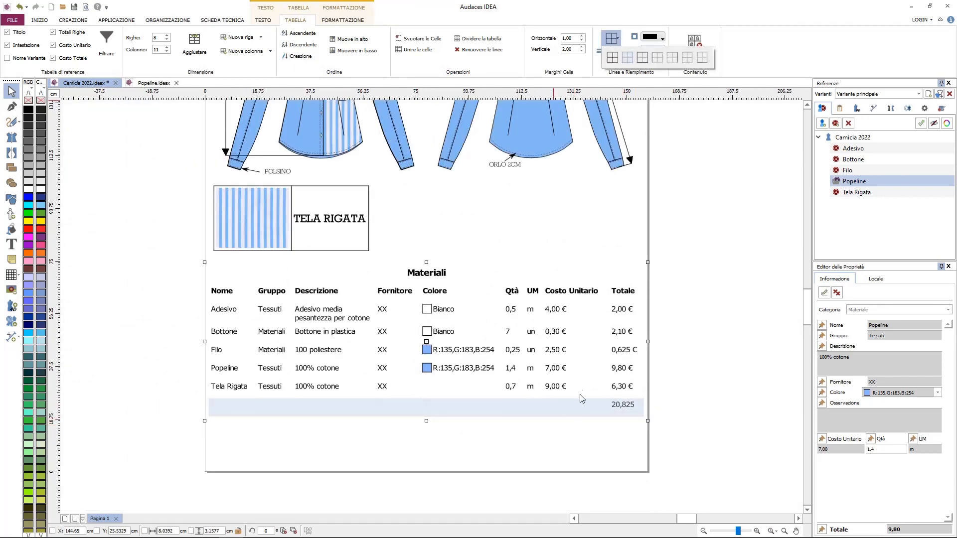
{"action": "left_click", "coordinate": [570, 412]}
{"action": "type", "text": "TOTALE"}
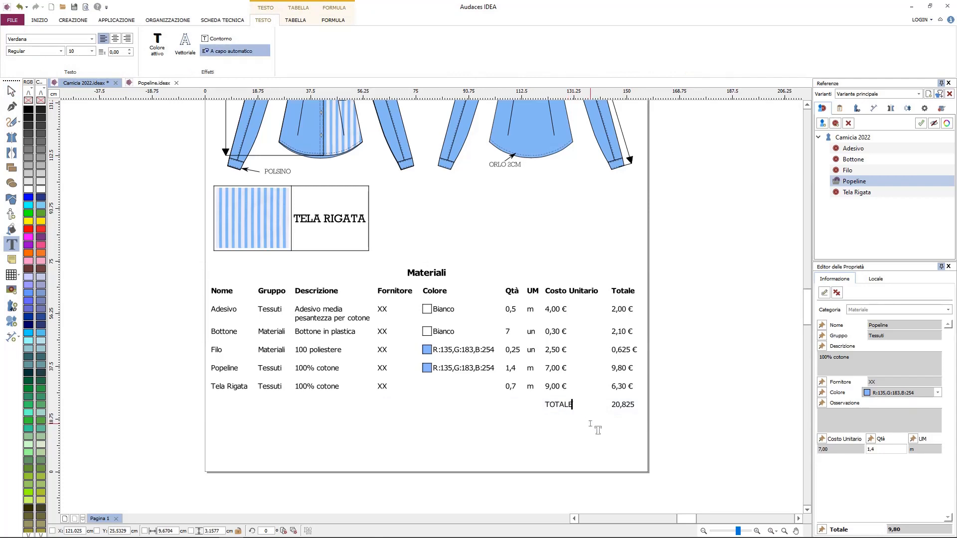
Step: Format the Materiali column sum as EUR currency and reduce it to two decimals
{"action": "left_click", "coordinate": [628, 411]}
{"action": "left_click", "coordinate": [381, 20]}
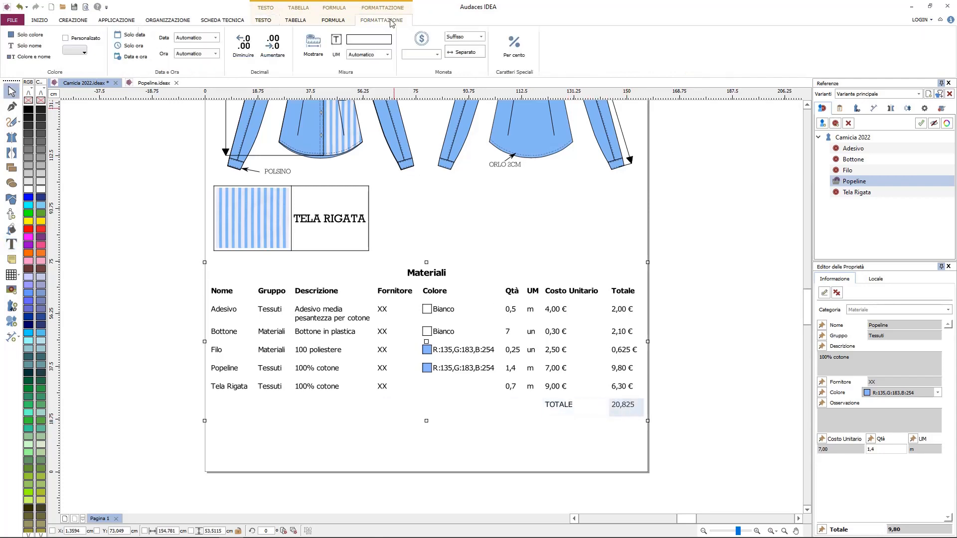
{"action": "left_click", "coordinate": [424, 56]}
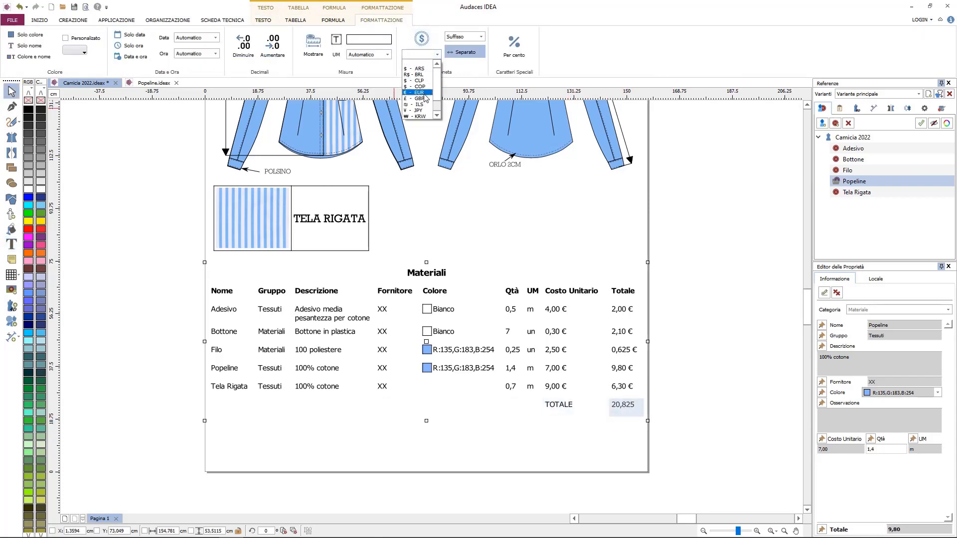
{"action": "left_click", "coordinate": [424, 93]}
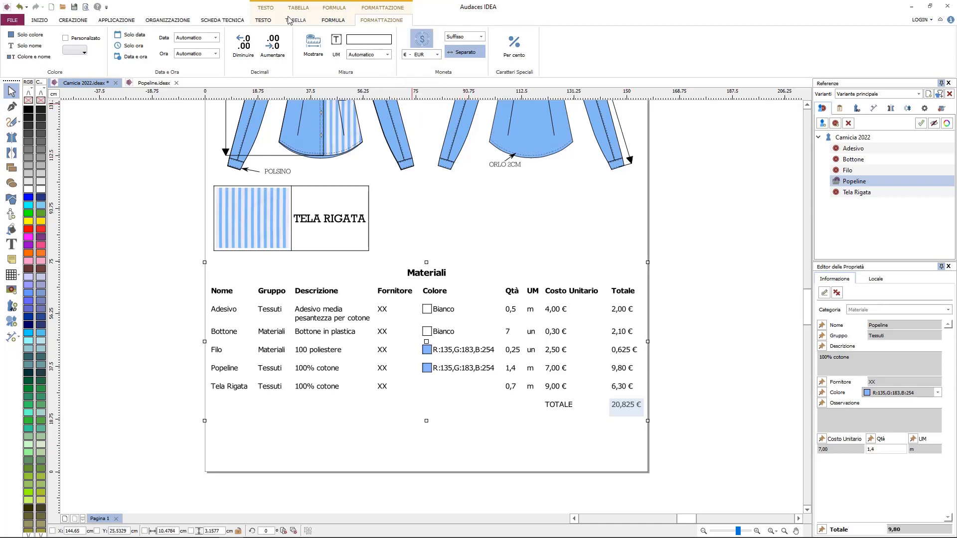
{"action": "left_click", "coordinate": [245, 47]}
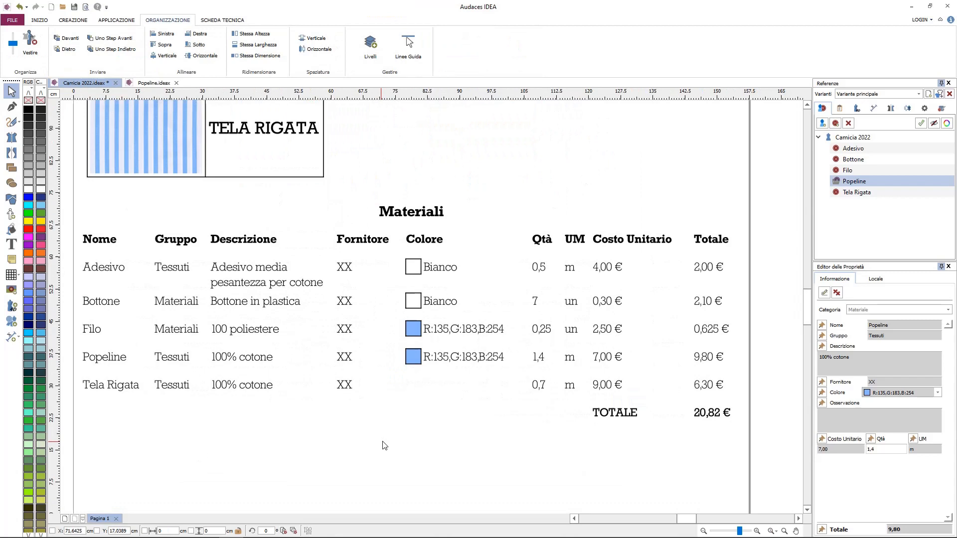
Step: Add a second page and copy the SCHEDA TECNICA header table from Pagina 1 onto it
{"action": "scroll", "coordinate": [465, 387], "scroll_direction": "down", "scroll_amount": 1}
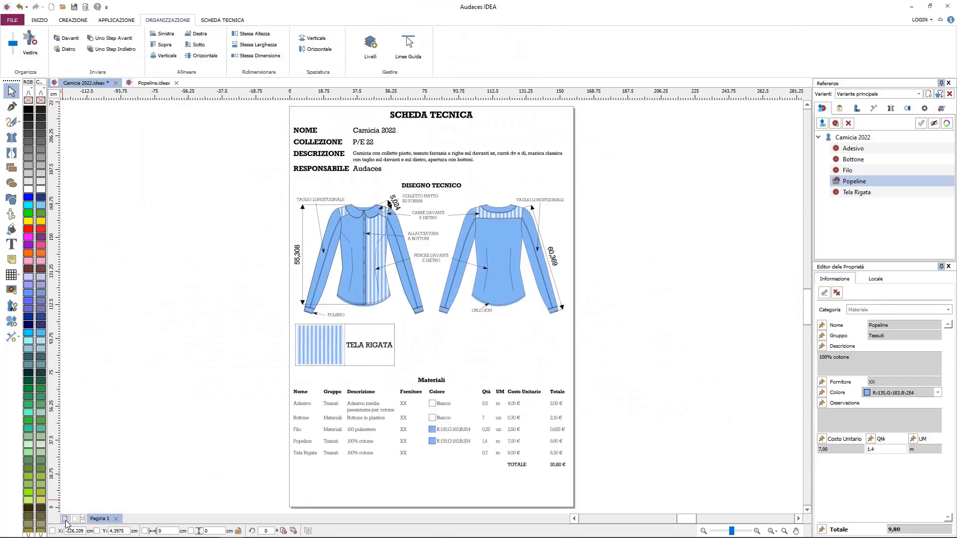
{"action": "left_click", "coordinate": [65, 518]}
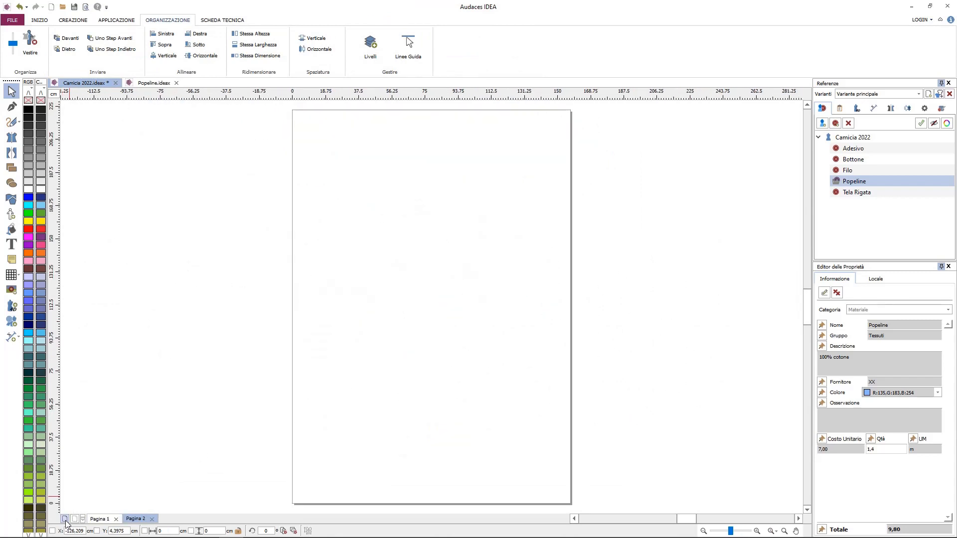
{"action": "left_click", "coordinate": [102, 519]}
{"action": "left_click", "coordinate": [446, 140]}
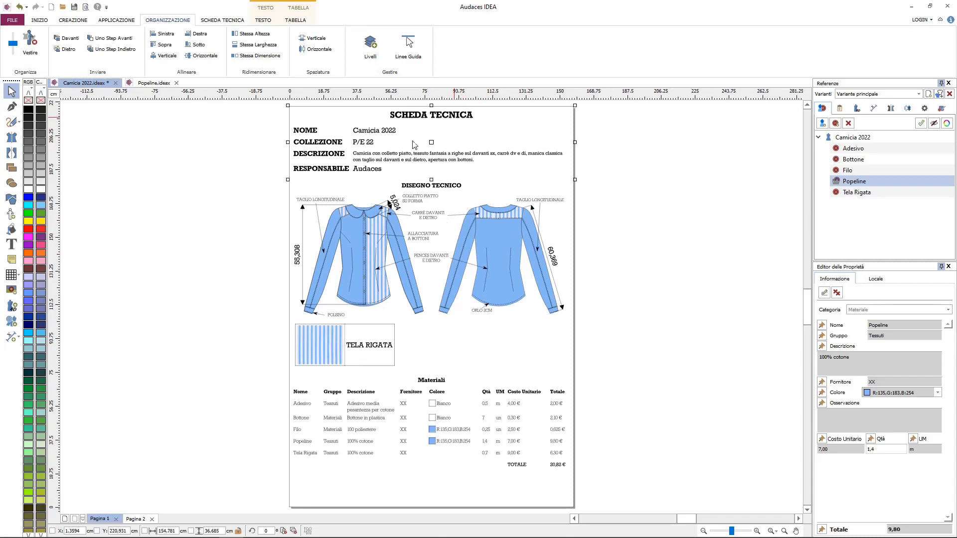
{"action": "left_click", "coordinate": [134, 519]}
{"action": "key", "text": "ctrl+v"}
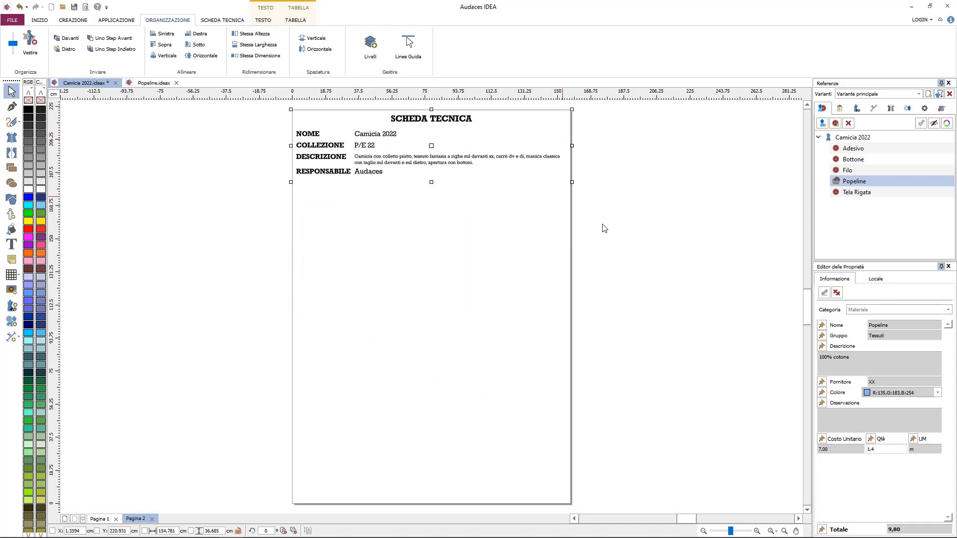
{"action": "left_click", "coordinate": [618, 244]}
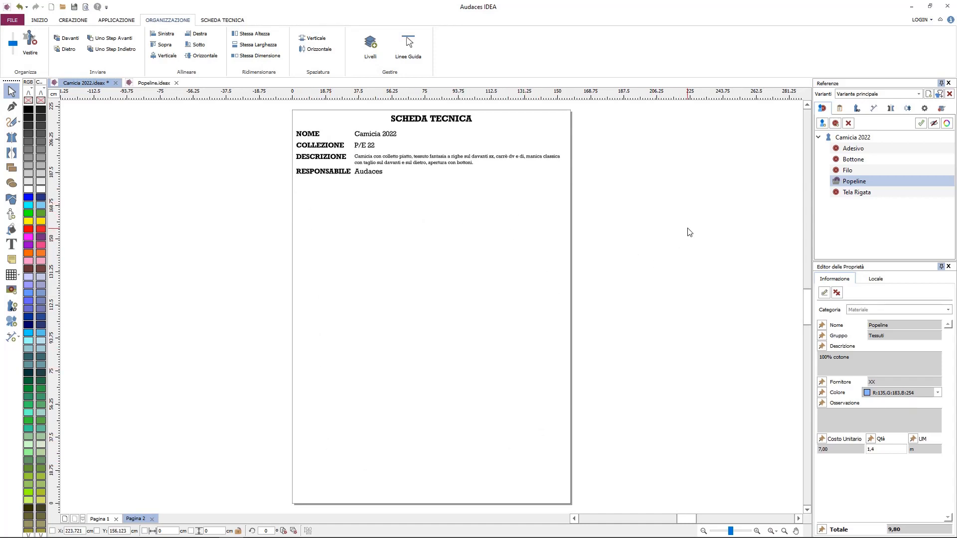
Step: Create the activity Modellistica for making the graphic and cutting patterns, with sector Modelleria, machine CAD, unit cost 8.00, quantity 2 and unit ora
{"action": "left_click", "coordinate": [840, 109]}
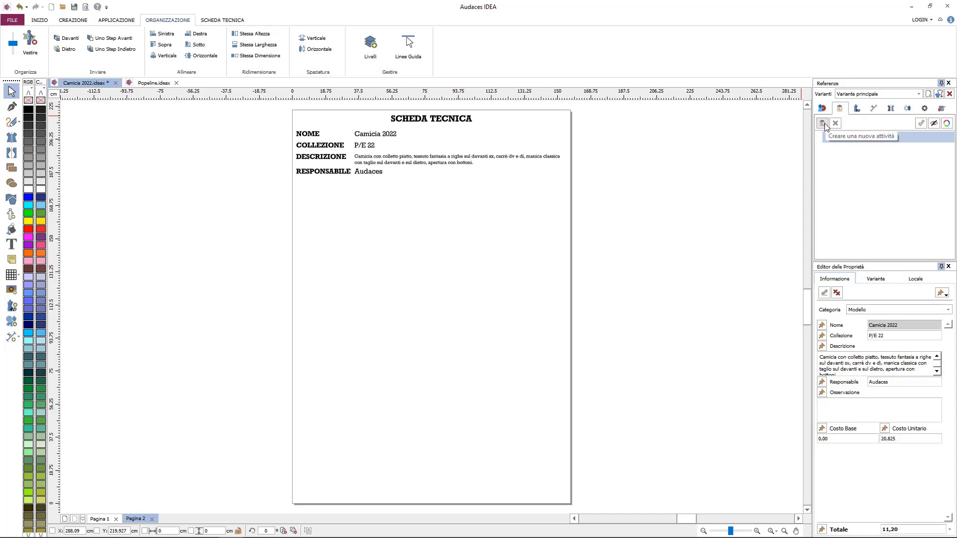
{"action": "left_click", "coordinate": [822, 124]}
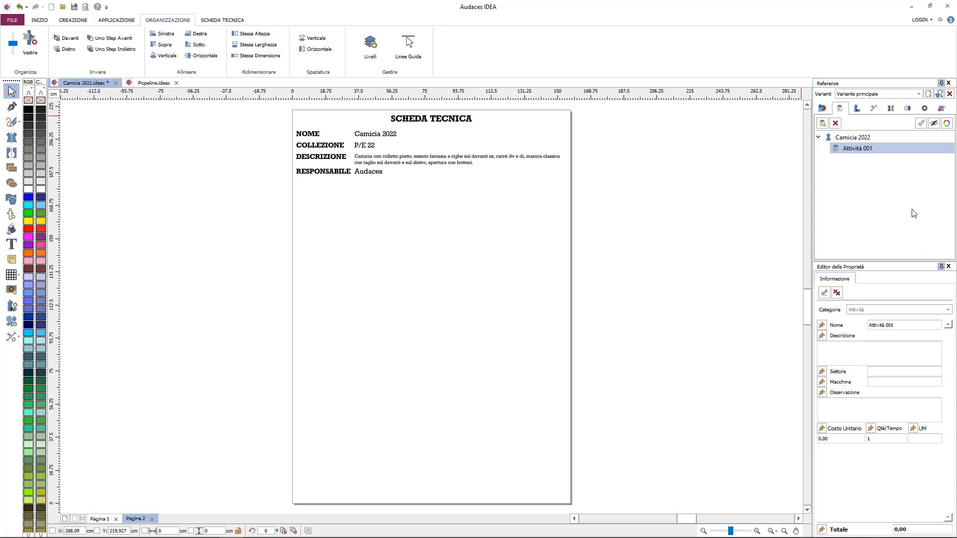
{"action": "left_click", "coordinate": [904, 328]}
{"action": "type", "text": "Modellisticaazione del grafico e dei modelli da tagliare"}
{"action": "left_click", "coordinate": [890, 371]}
{"action": "type", "text": "Modelleria"}
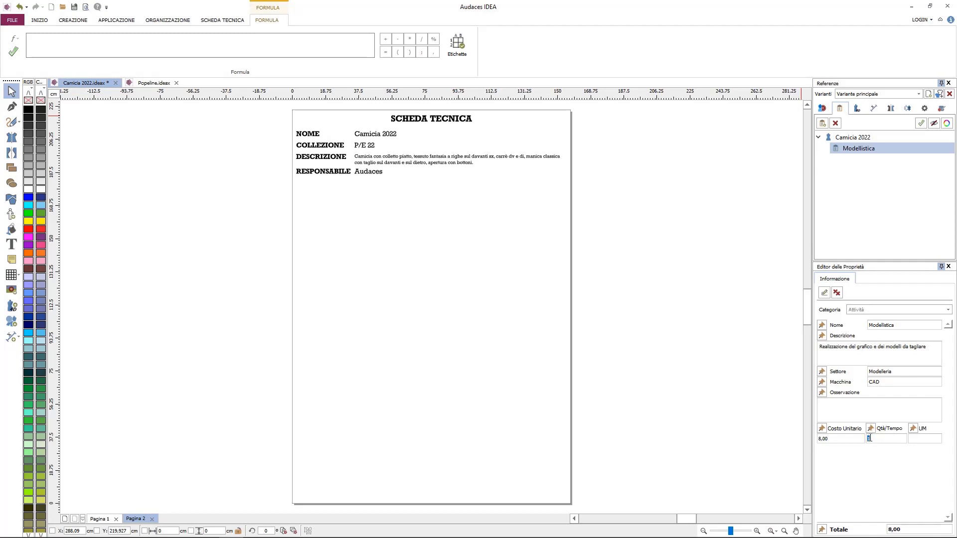
{"action": "type", "text": "2"}
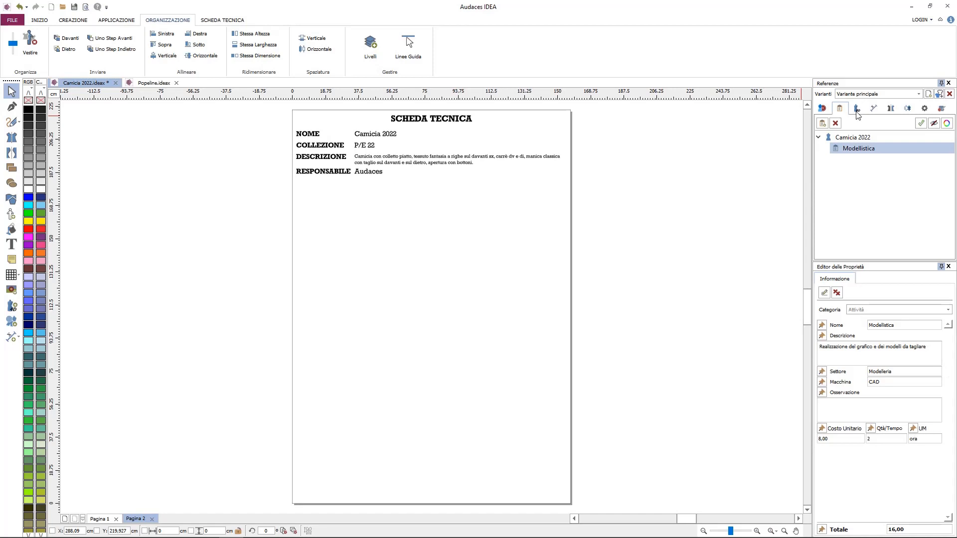
Step: Create the activity Taglio tessuti, described as "Taglio tessuti necessari al confezionamento del capo", with machine Forbici, unit cost 8, time 1,5 and unit ora
{"action": "left_click", "coordinate": [823, 123]}
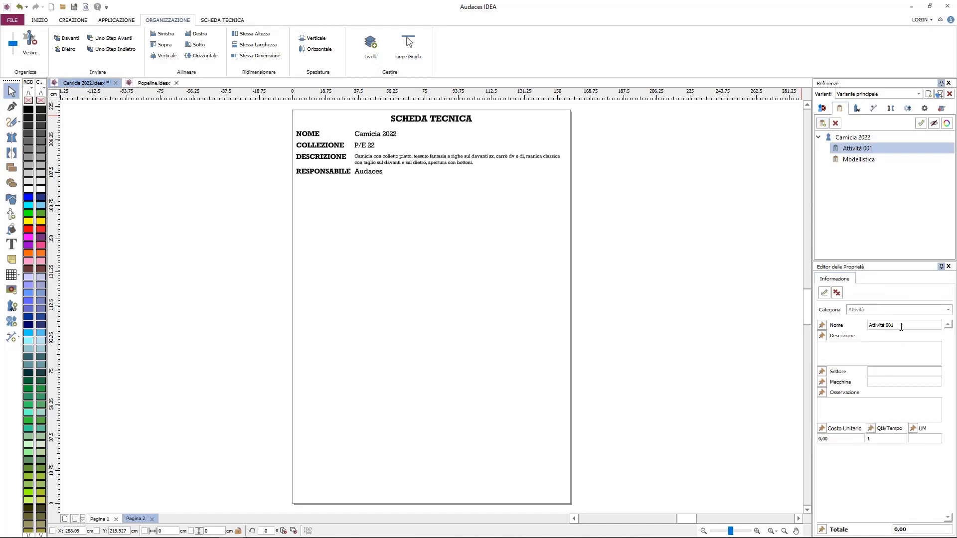
{"action": "left_click_drag", "start_coordinate": [901, 326], "coordinate": [868, 327]}
{"action": "type", "text": "Taglio tessuti"}
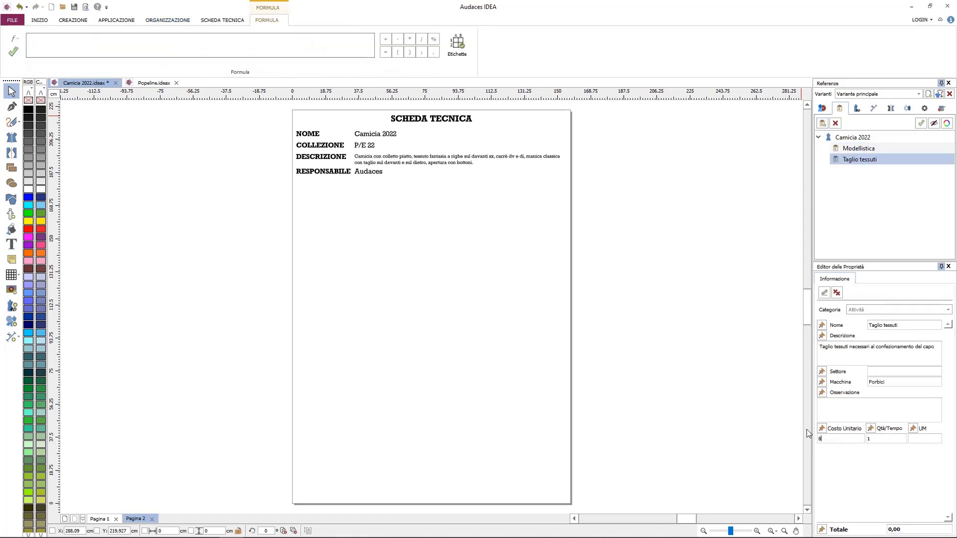
{"action": "left_click", "coordinate": [868, 443]}
Step: Create the activity Confezione, described as "Cucire intero capo", with the sewing machines listed, unit cost 8.00, time 4 and unit ora
{"action": "left_click", "coordinate": [822, 123]}
{"action": "left_click_drag", "start_coordinate": [910, 325], "coordinate": [855, 325]}
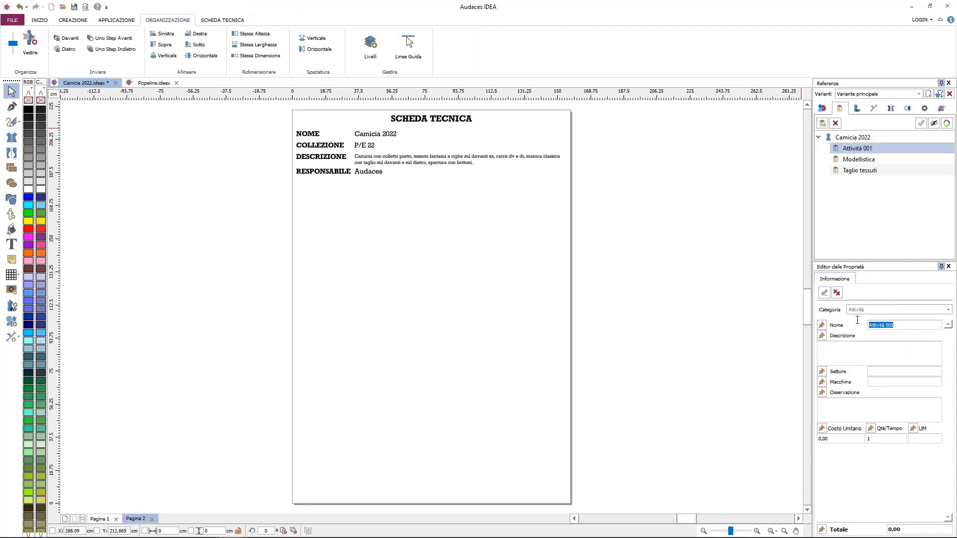
{"action": "type", "text": "Confezione"}
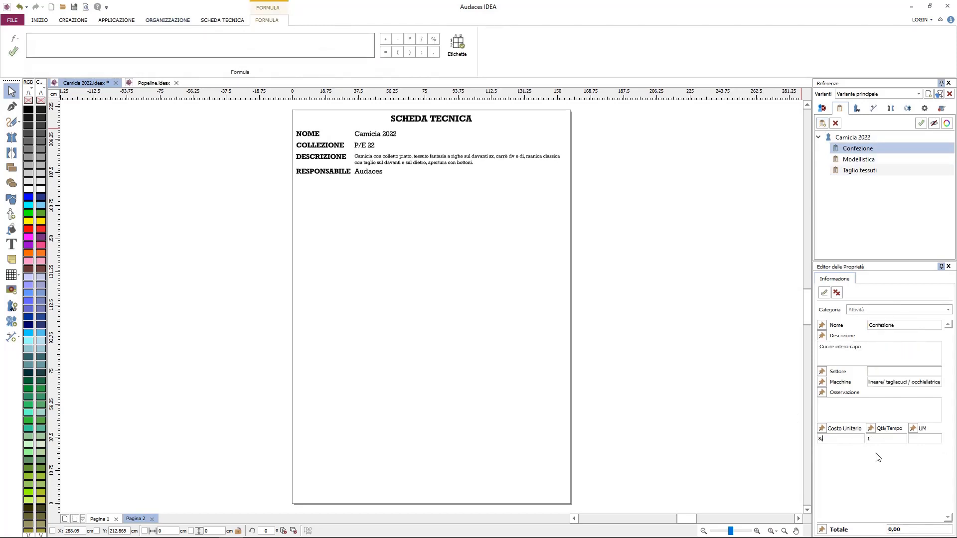
{"action": "left_click", "coordinate": [858, 159]}
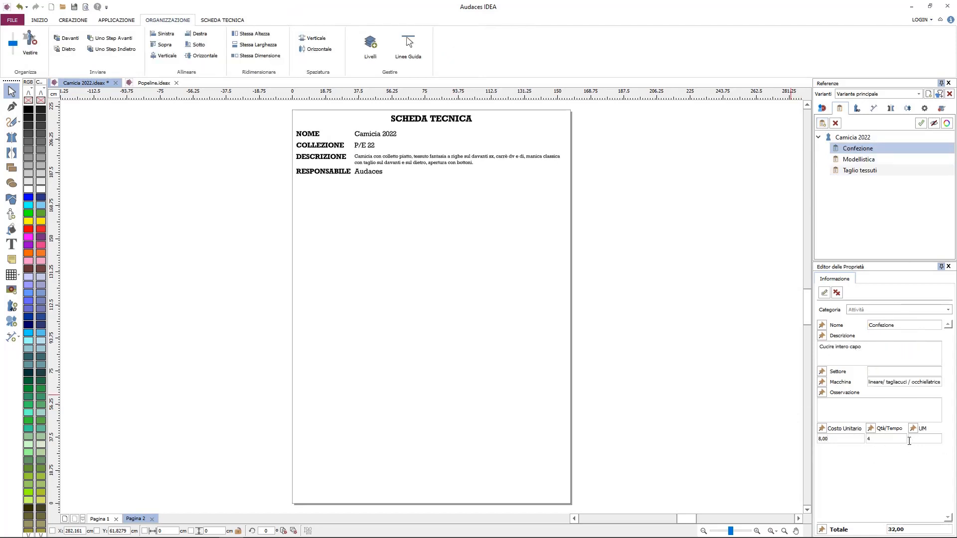
Step: Create the activity Stiro, described as "Stirare capo", with machine Ferro industriale, unit cost 0,15 and time 15
{"action": "left_click", "coordinate": [822, 123]}
{"action": "left_click_drag", "start_coordinate": [910, 325], "coordinate": [859, 323]}
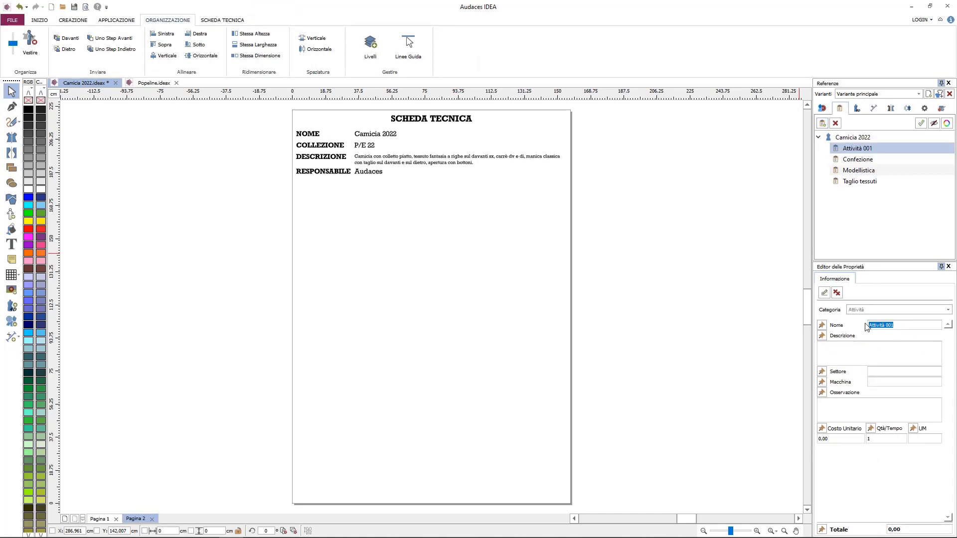
{"action": "type", "text": "S"}
Step: Create the activity Imballaggio, described as "Etichettare e inserire capo nel sacchetto di plastica", with unit cost 0.15, time 5 and unit min
{"action": "type", "text": "io"}
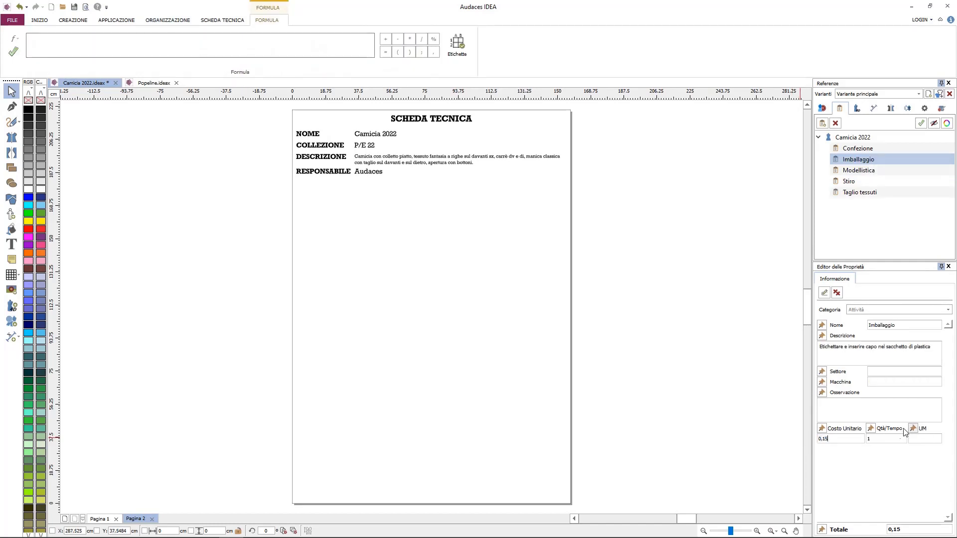
{"action": "type", "text": "5"}
{"action": "left_click", "coordinate": [925, 441]}
{"action": "type", "text": "mi"}
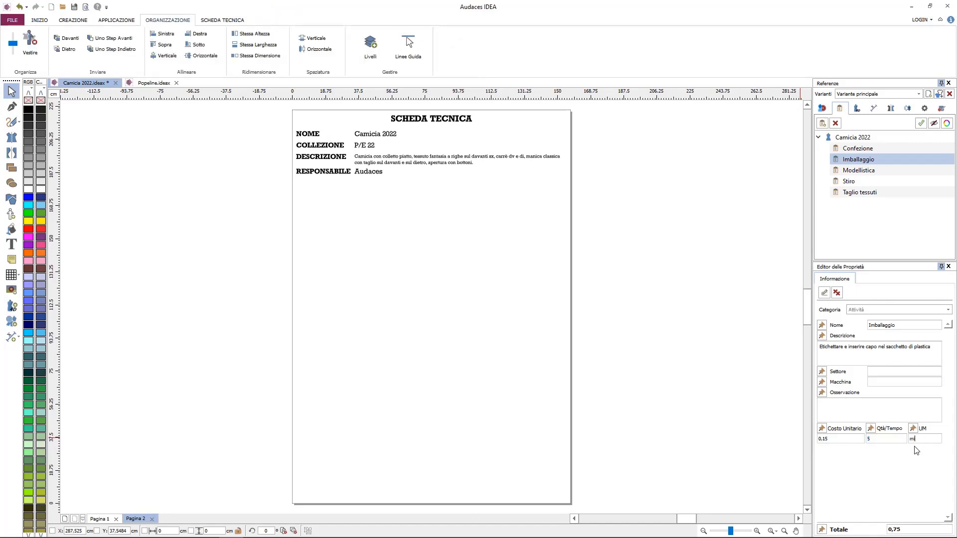
{"action": "type", "text": "n"}
{"action": "left_click", "coordinate": [868, 223]}
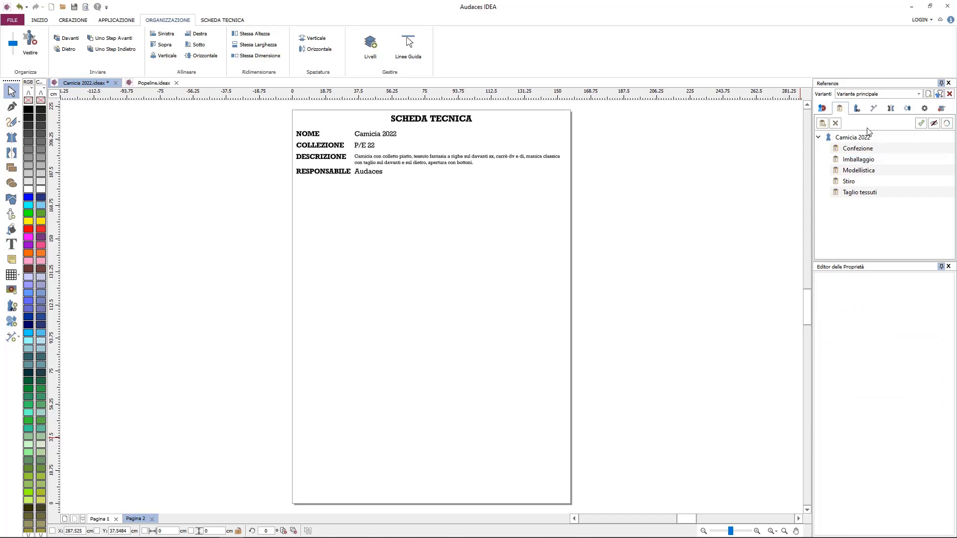
{"action": "left_click", "coordinate": [882, 155]}
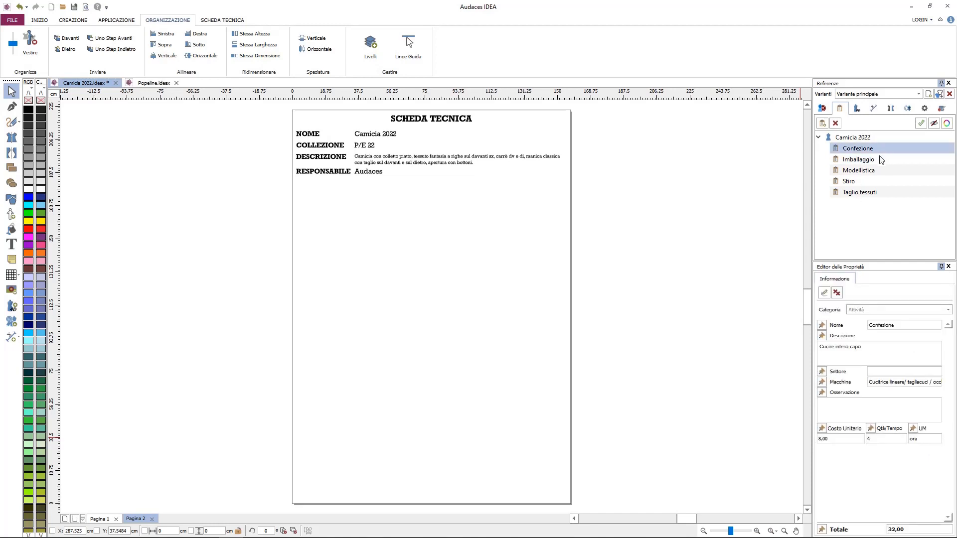
{"action": "left_click", "coordinate": [879, 159]}
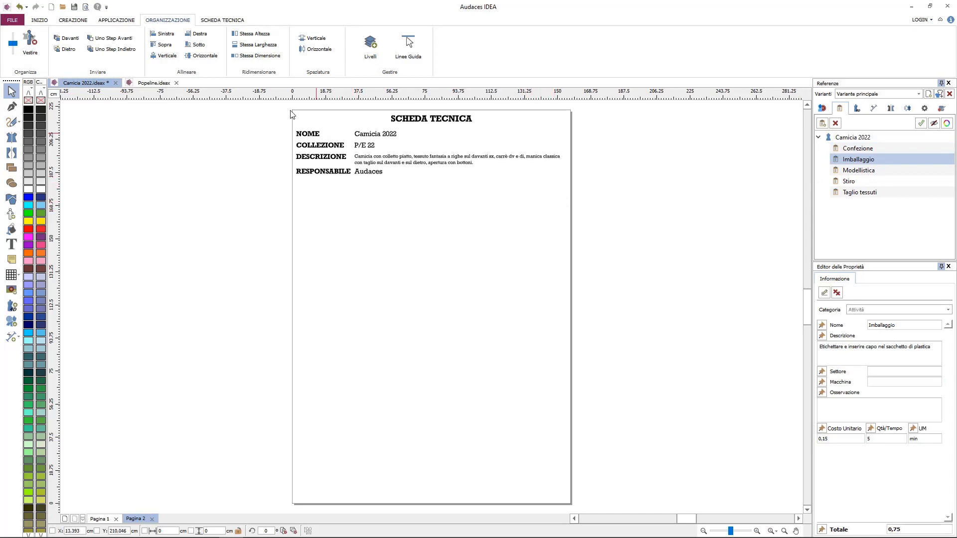
Step: Insert an activities table about 152.5 by 57.3 cm beneath the header on Pagina 2
{"action": "left_click", "coordinate": [222, 20]}
{"action": "left_click", "coordinate": [163, 50]}
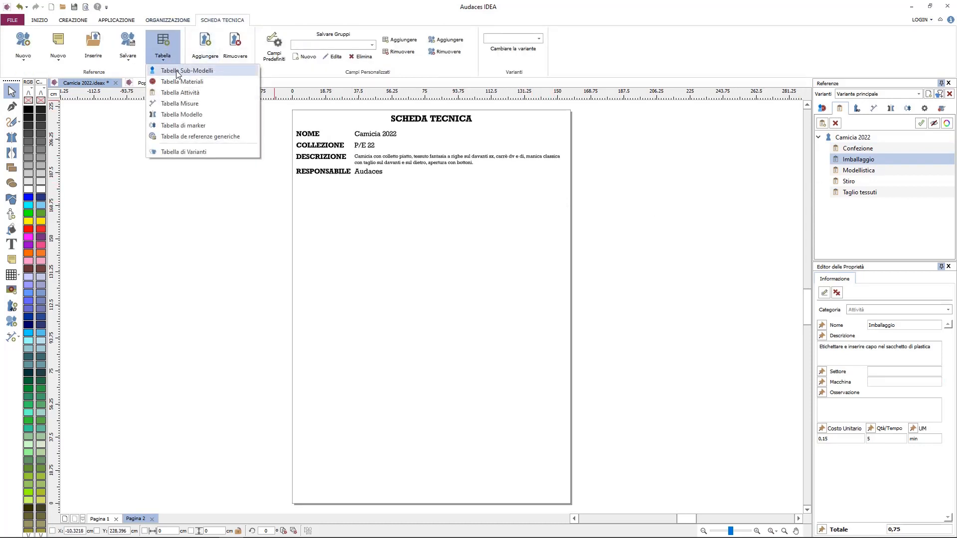
{"action": "left_click", "coordinate": [194, 93]}
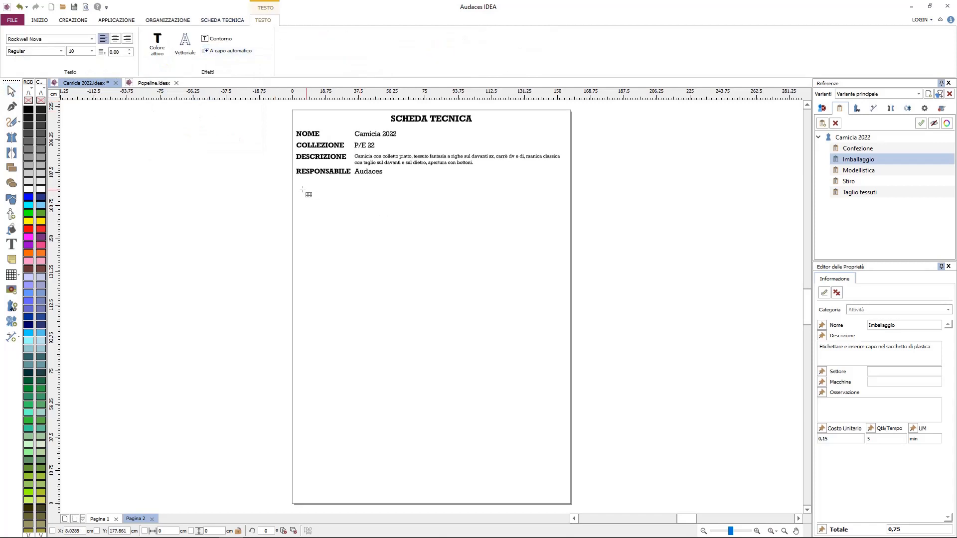
{"action": "left_click_drag", "start_coordinate": [302, 191], "coordinate": [565, 288]}
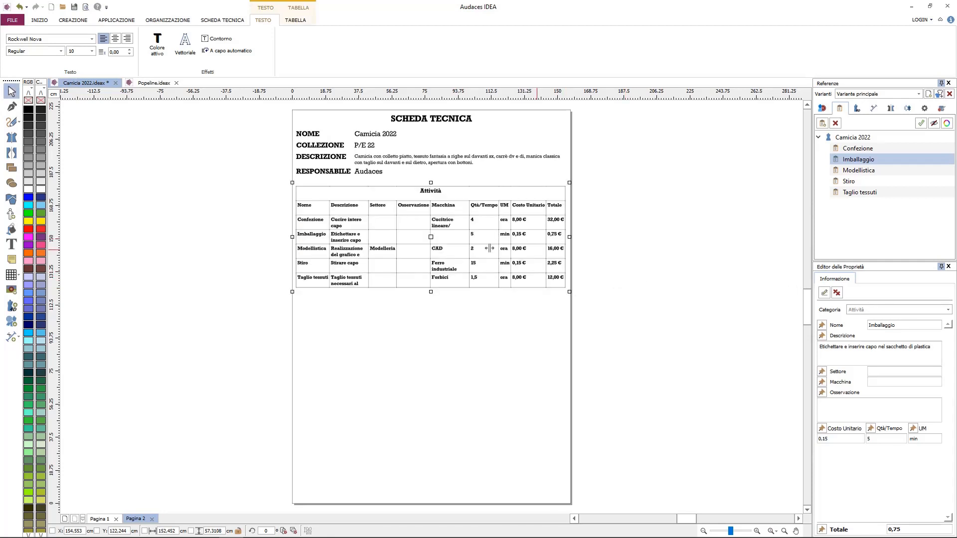
Step: Add an empty row at the end of the activities table and sum the Totale column in its last cell
{"action": "scroll", "coordinate": [448, 228], "scroll_direction": "up", "scroll_amount": 3}
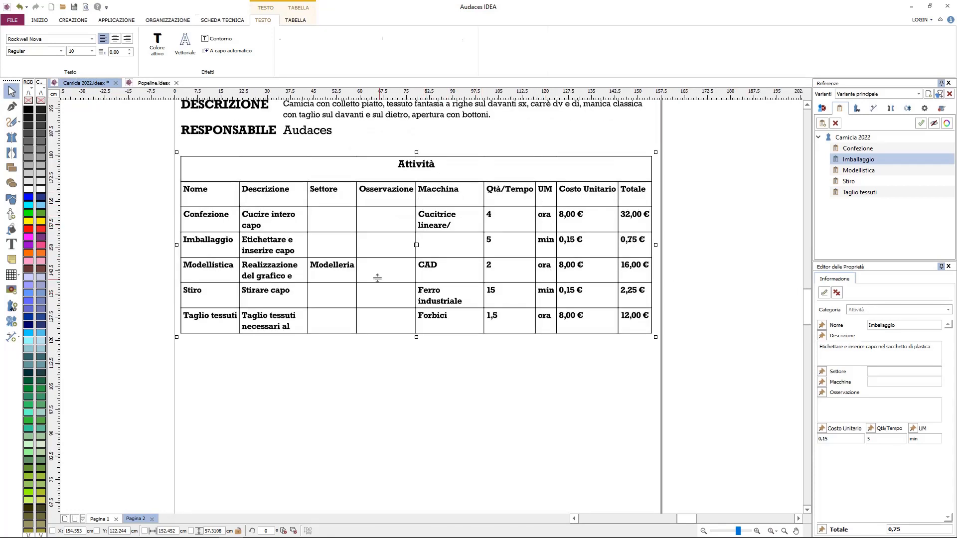
{"action": "left_click", "coordinate": [294, 22]}
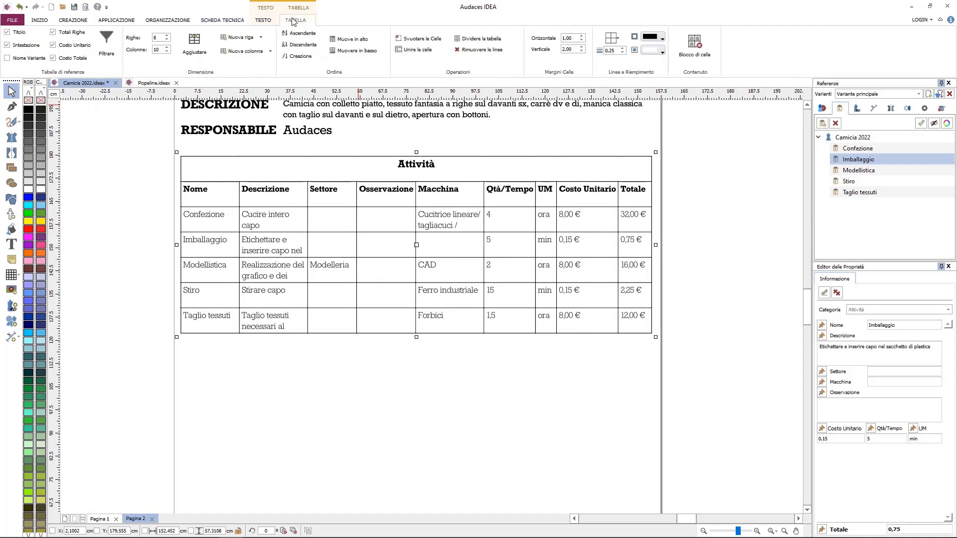
{"action": "left_click", "coordinate": [72, 32]}
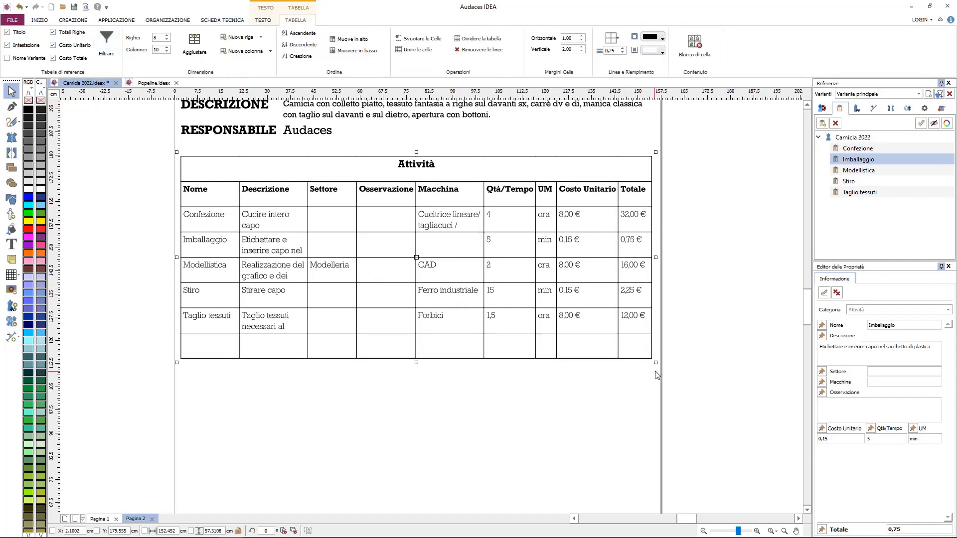
{"action": "left_click", "coordinate": [637, 353]}
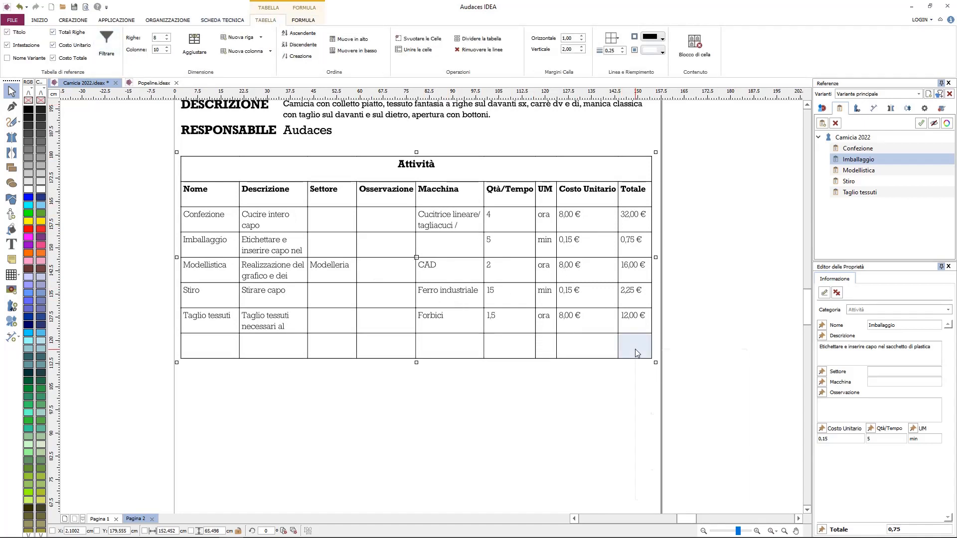
{"action": "right_click", "coordinate": [635, 349]}
{"action": "mouse_move", "coordinate": [708, 446]}
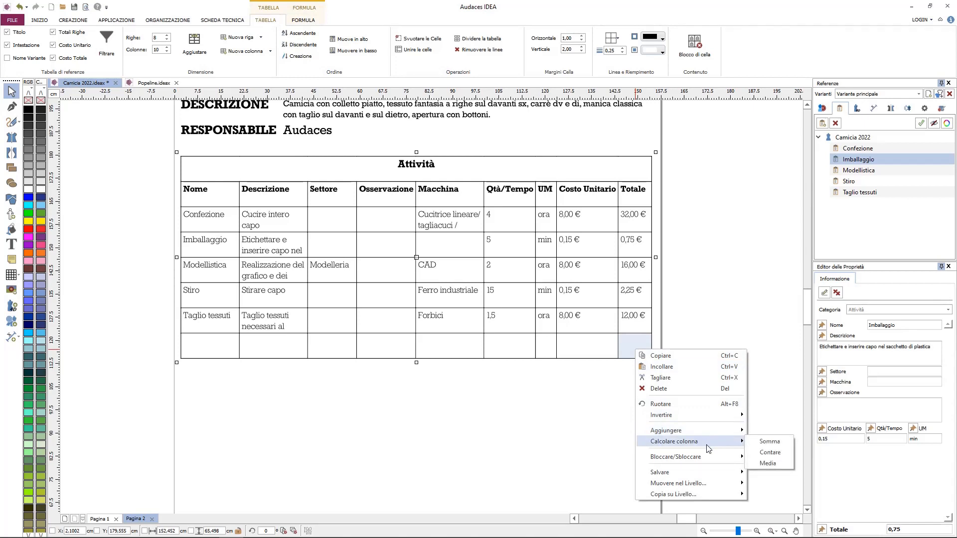
{"action": "left_click", "coordinate": [755, 445]}
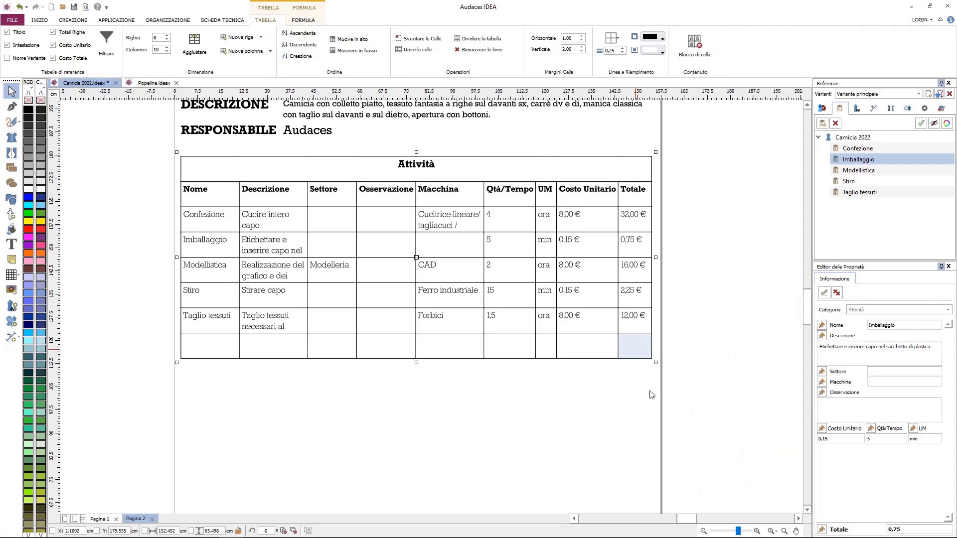
Step: Label the sum as "TOTALE" in the adjacent Costo Unitario cell of the last row
{"action": "double_click", "coordinate": [590, 352]}
{"action": "type", "text": "TOTALE"}
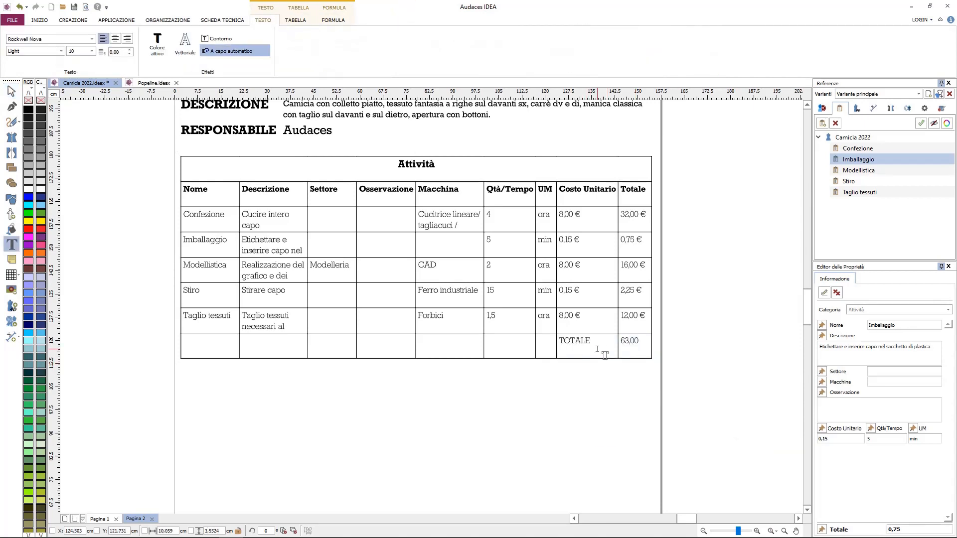
{"action": "key", "text": "Escape"}
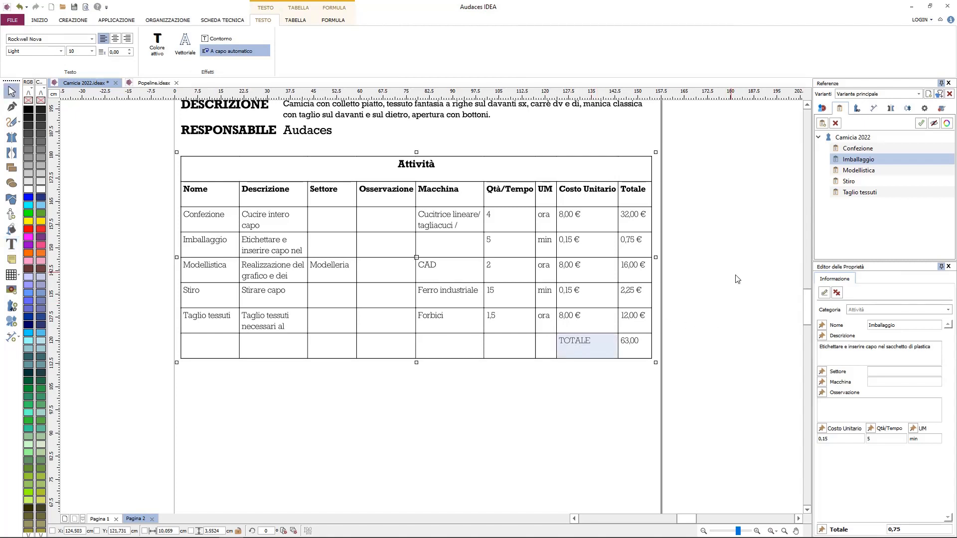
Step: Remove the activities table's borders and format its total row in bold with the sum in euros
{"action": "left_click_drag", "start_coordinate": [213, 174], "coordinate": [598, 349]}
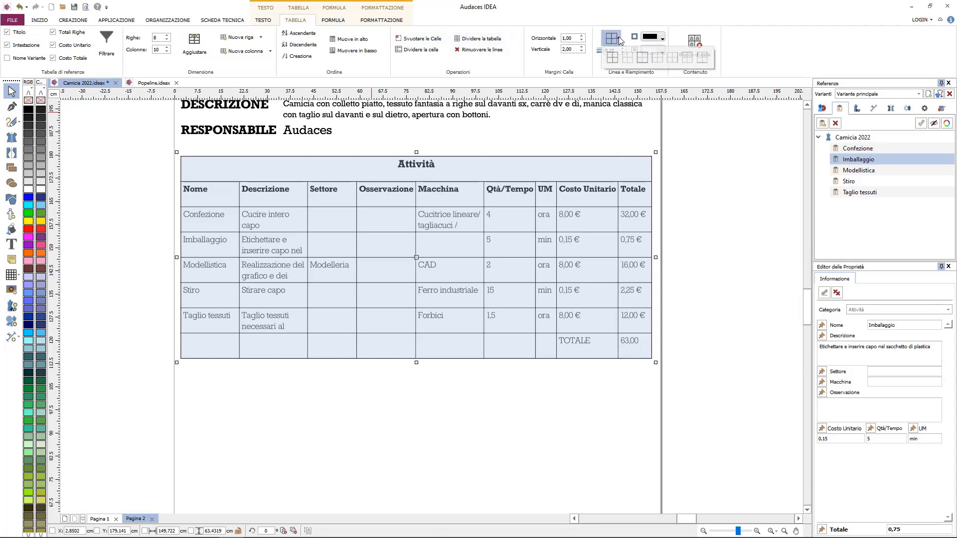
{"action": "left_click", "coordinate": [642, 370]}
{"action": "left_click_drag", "start_coordinate": [578, 342], "coordinate": [621, 342]}
{"action": "key", "text": "ctrl+z"}
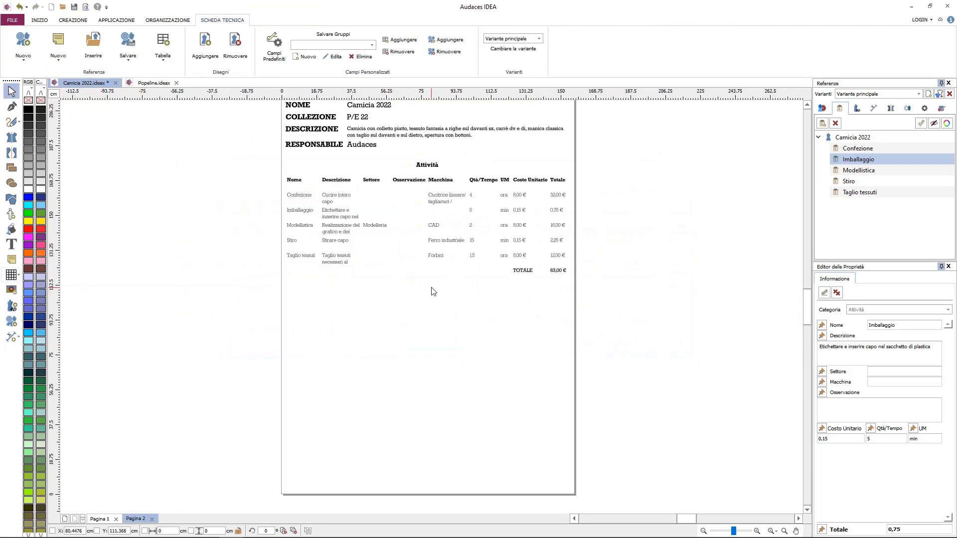
Step: Insert a table of 1 row and 2 columns, about 65.9 by 13.1 cm, beneath the activities table
{"action": "left_click", "coordinate": [8, 276]}
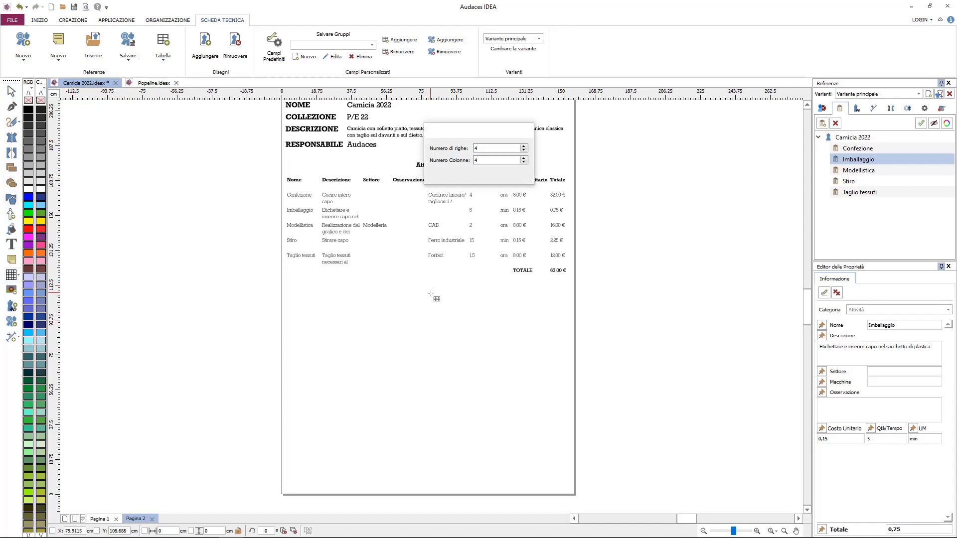
{"action": "left_click", "coordinate": [492, 146]}
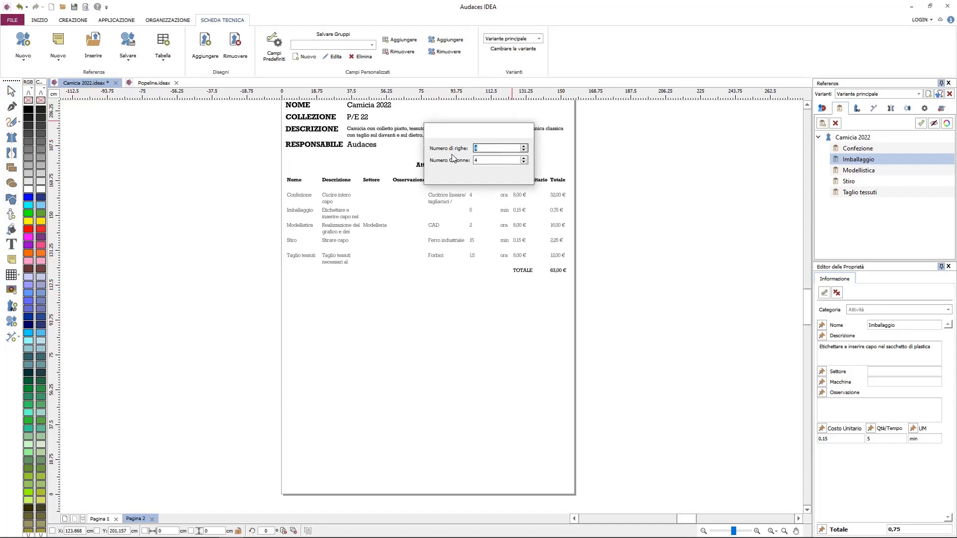
{"action": "type", "text": "1"}
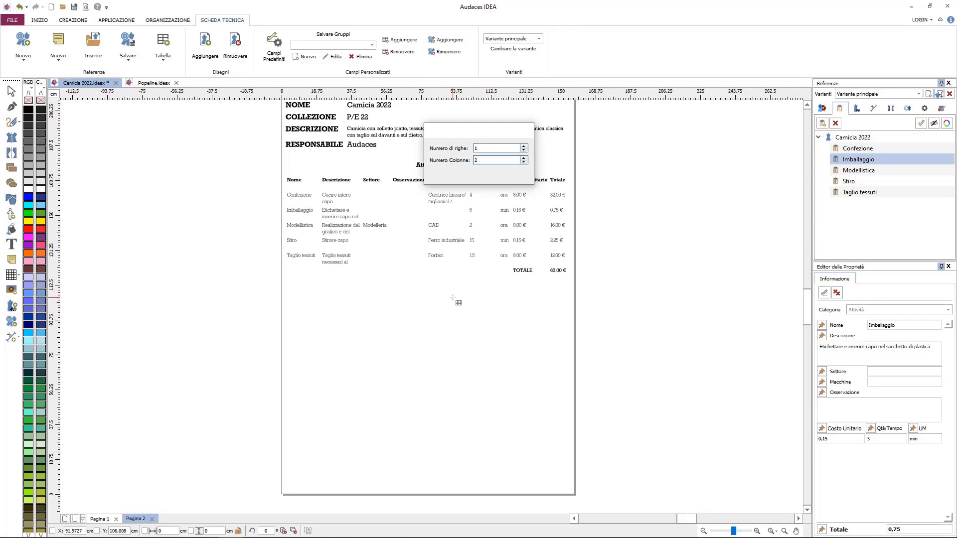
{"action": "left_click_drag", "start_coordinate": [445, 292], "coordinate": [567, 317]}
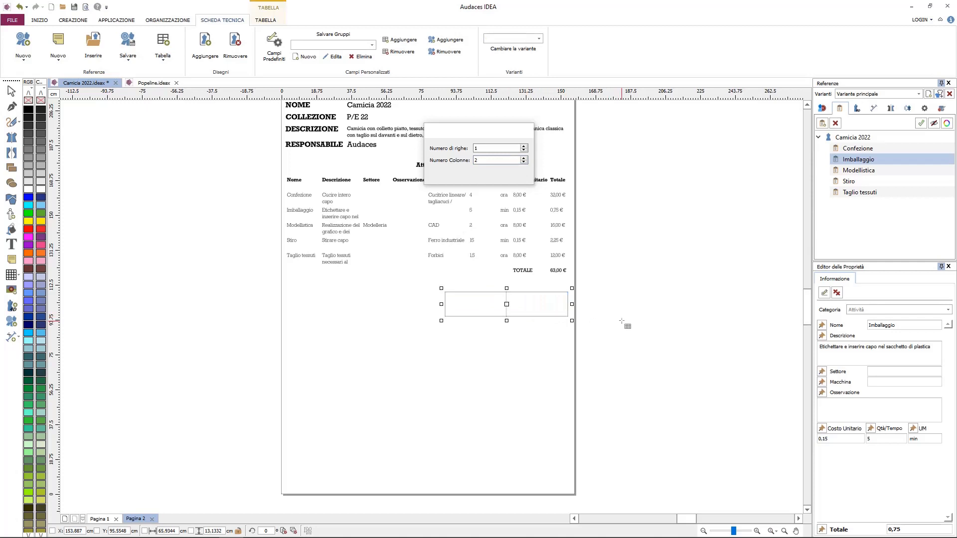
Step: Enter "CALCOLO COSTO TOTALE CAPO" in the first cell of the new table
{"action": "double_click", "coordinate": [466, 304]}
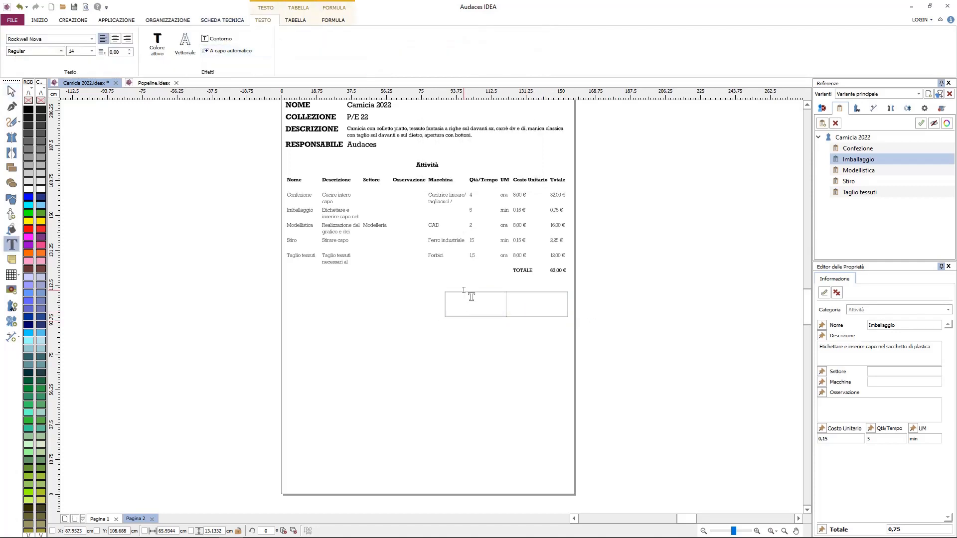
{"action": "type", "text": "CALCOLO COSTO TOTALE CAPO"}
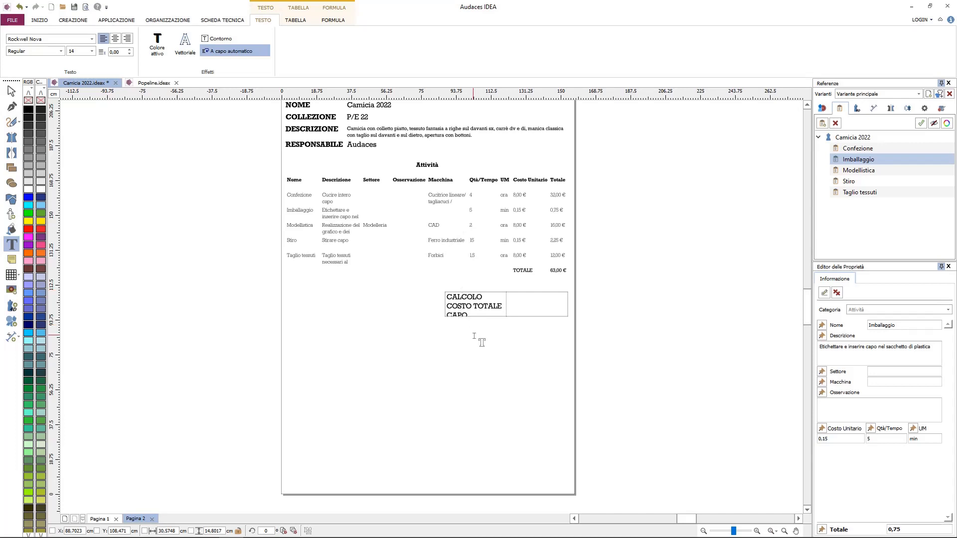
{"action": "left_click", "coordinate": [474, 336]}
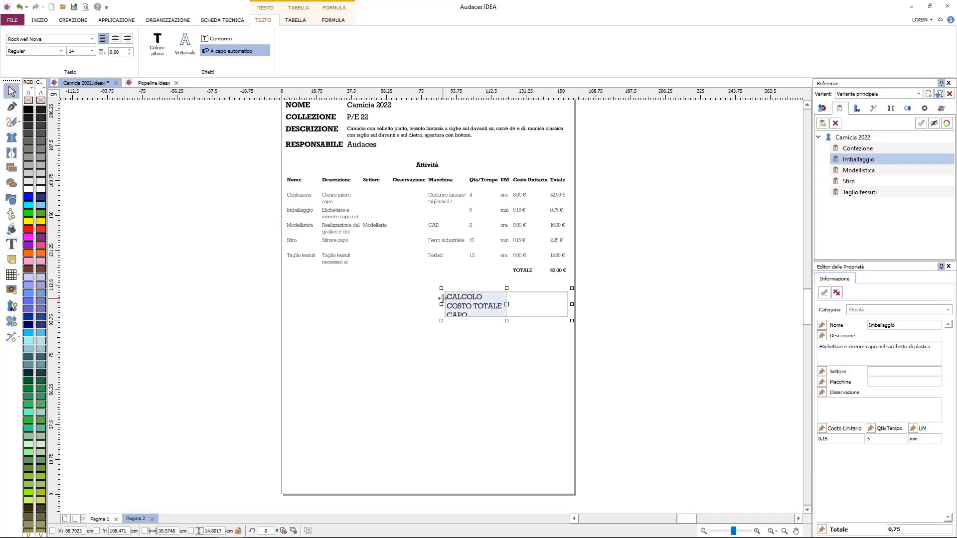
Step: Widen the cost table to nearly the page width and enlarge its label column to about two thirds of the table
{"action": "left_click_drag", "start_coordinate": [442, 304], "coordinate": [294, 298]}
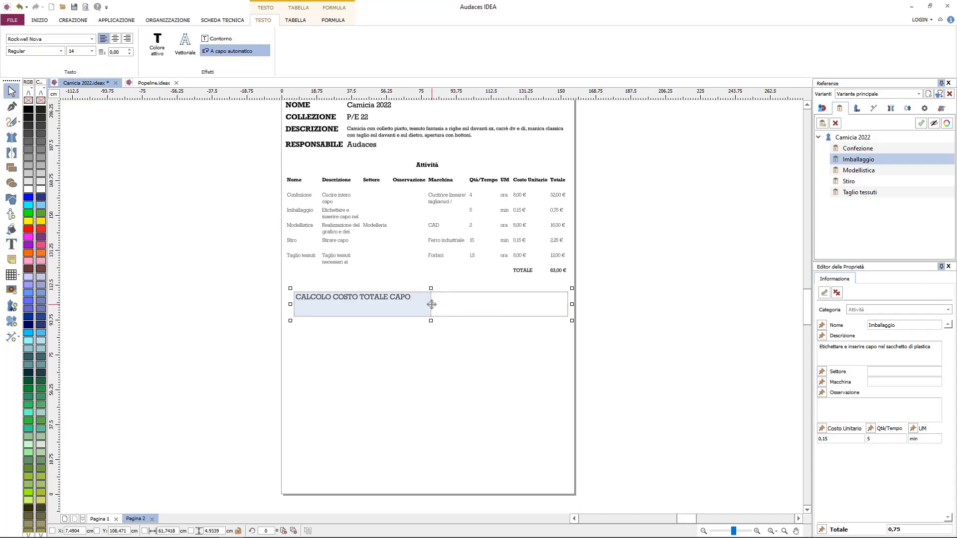
{"action": "left_click_drag", "start_coordinate": [430, 299], "coordinate": [484, 303]}
{"action": "left_click", "coordinate": [662, 387]}
{"action": "scroll", "coordinate": [415, 230], "scroll_direction": "up", "scroll_amount": 1}
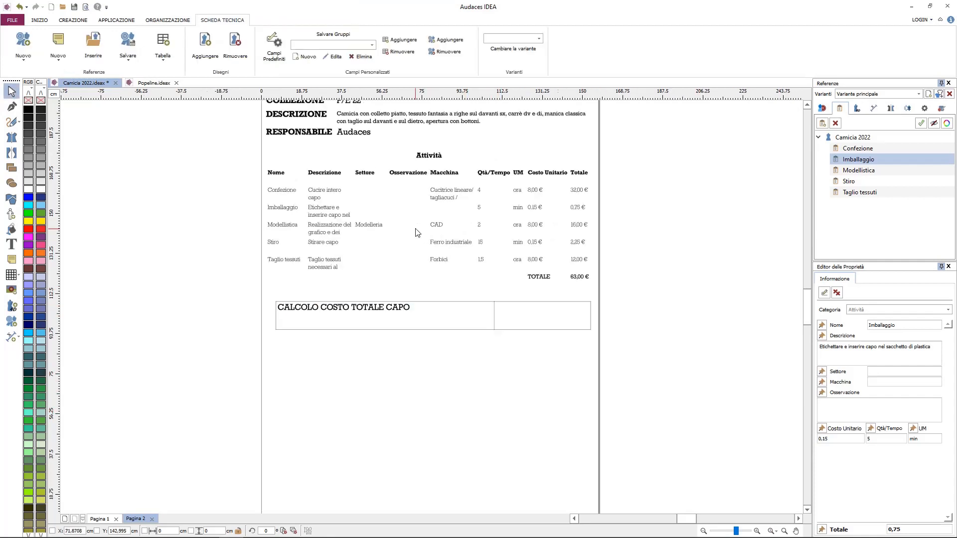
{"action": "scroll", "coordinate": [374, 236], "scroll_direction": "down", "scroll_amount": 1}
Step: Align the activities and cost tables with the header's left edge and match their widths to the header
{"action": "left_click", "coordinate": [375, 231]}
{"action": "left_click", "coordinate": [396, 140]}
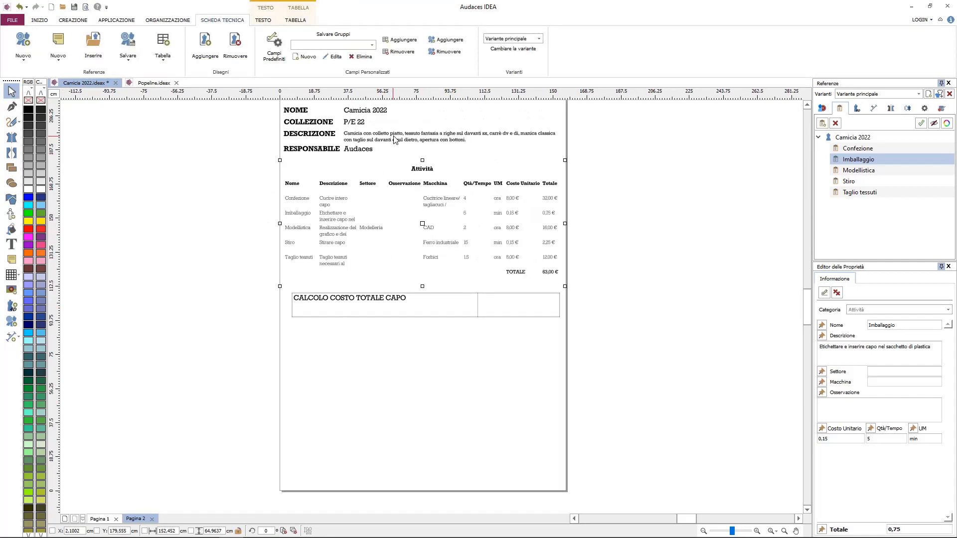
{"action": "left_click", "coordinate": [376, 202]}
{"action": "left_click", "coordinate": [168, 20]}
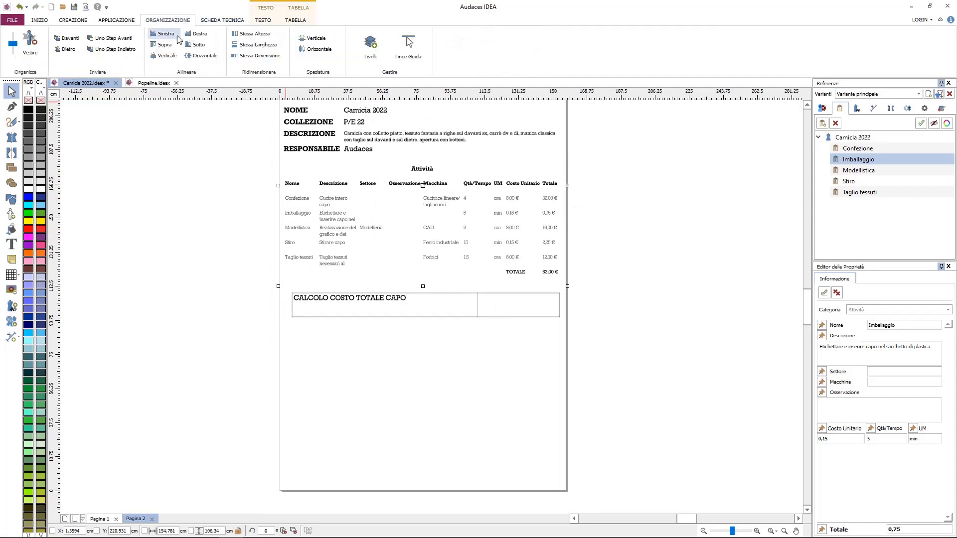
{"action": "left_click", "coordinate": [167, 36]}
{"action": "left_click", "coordinate": [246, 46]}
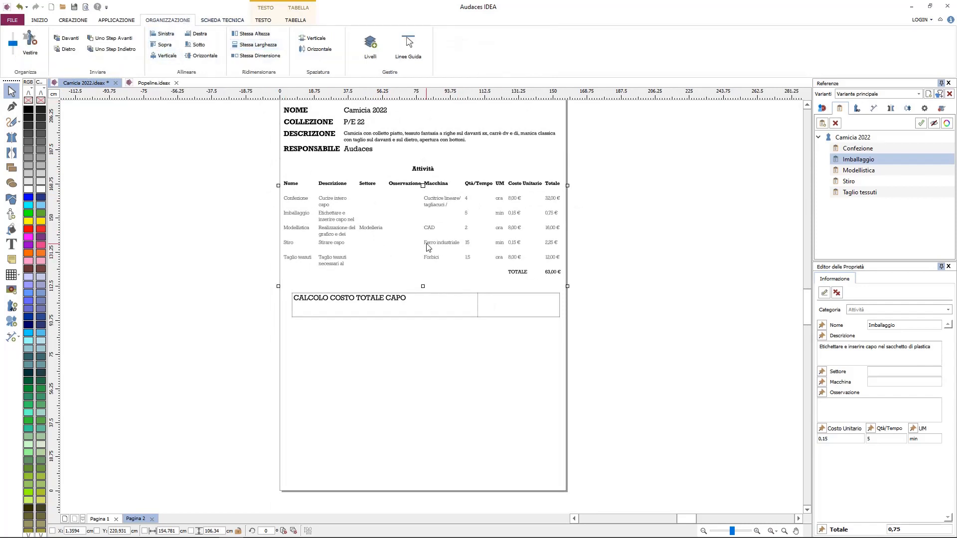
{"action": "left_click", "coordinate": [428, 246]}
{"action": "left_click", "coordinate": [541, 304]}
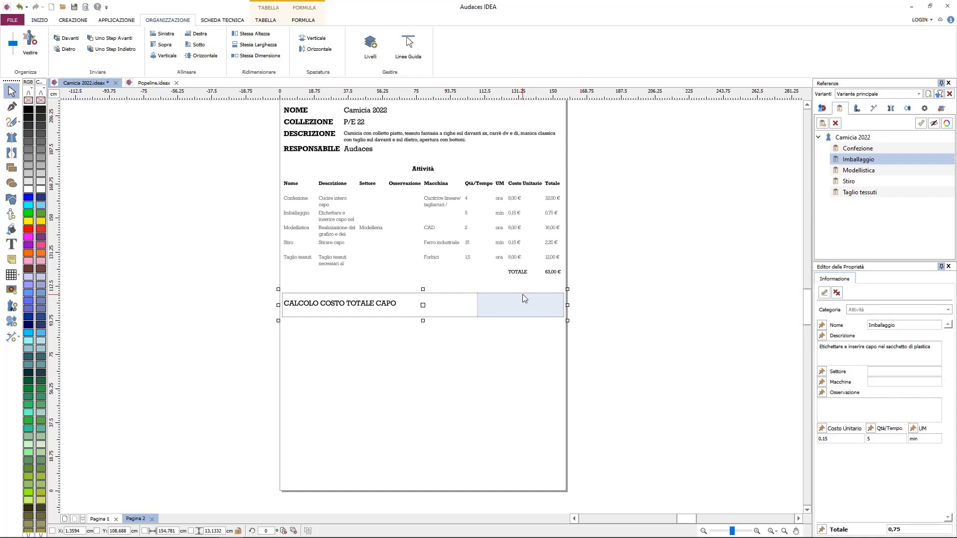
Step: Enter the formula =Tabella5.{.Totale}+Tabella3.{.Totale} in the cost table's empty cell, adding the activities total and the materials total from Pagina 1
{"action": "double_click", "coordinate": [522, 298]}
{"action": "type", "text": "="}
{"action": "left_click", "coordinate": [554, 273]}
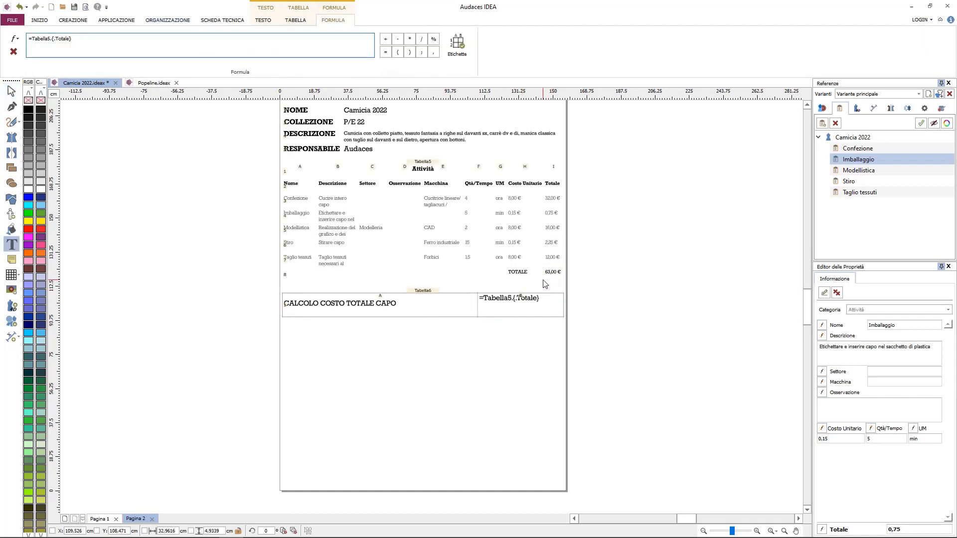
{"action": "type", "text": "+"}
{"action": "left_click", "coordinate": [135, 519]}
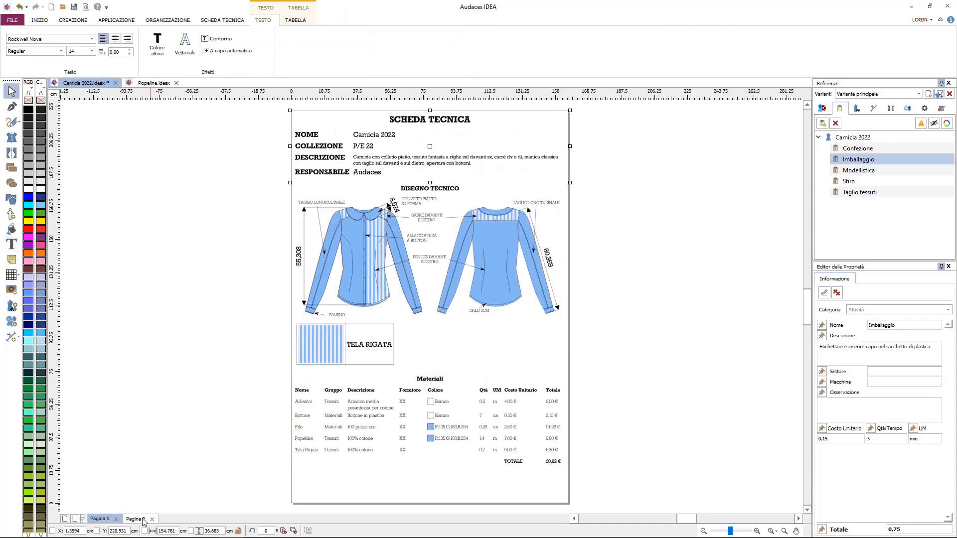
{"action": "left_click", "coordinate": [140, 519]}
{"action": "double_click", "coordinate": [526, 306]}
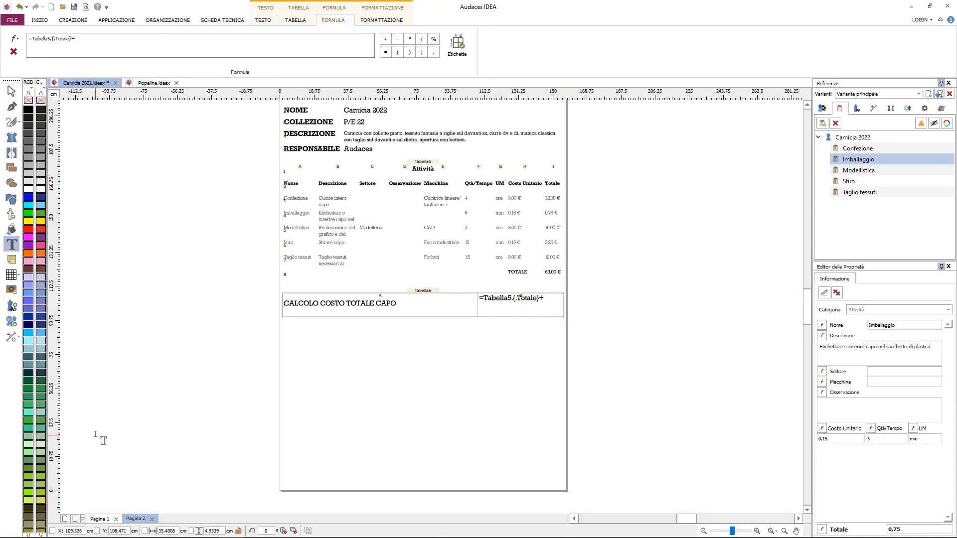
{"action": "left_click", "coordinate": [98, 519]}
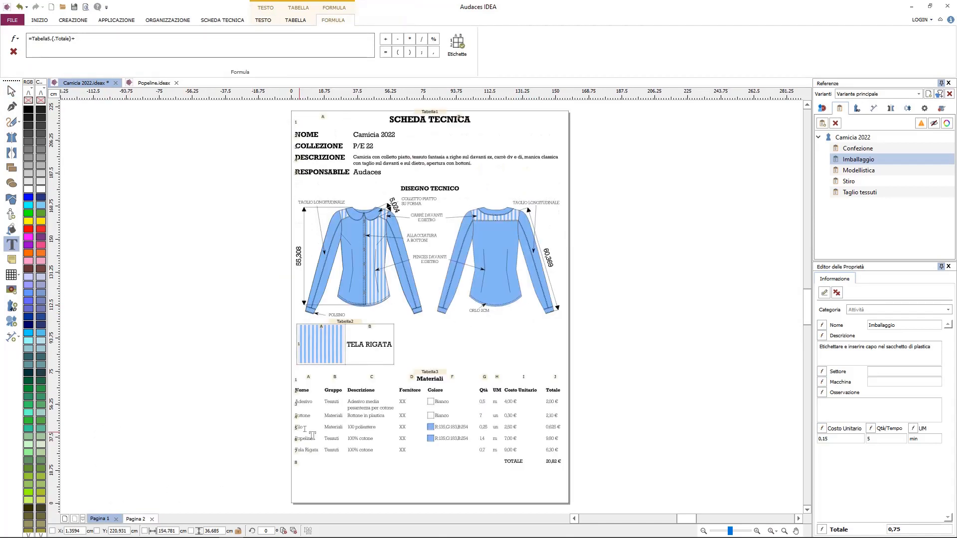
{"action": "left_click", "coordinate": [553, 462]}
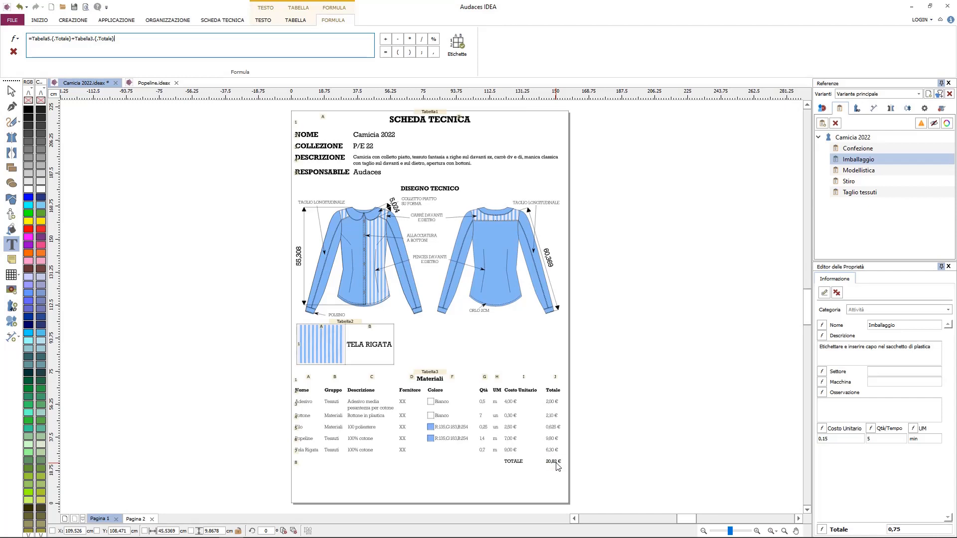
{"action": "left_click", "coordinate": [145, 519]}
{"action": "key", "text": "Return"}
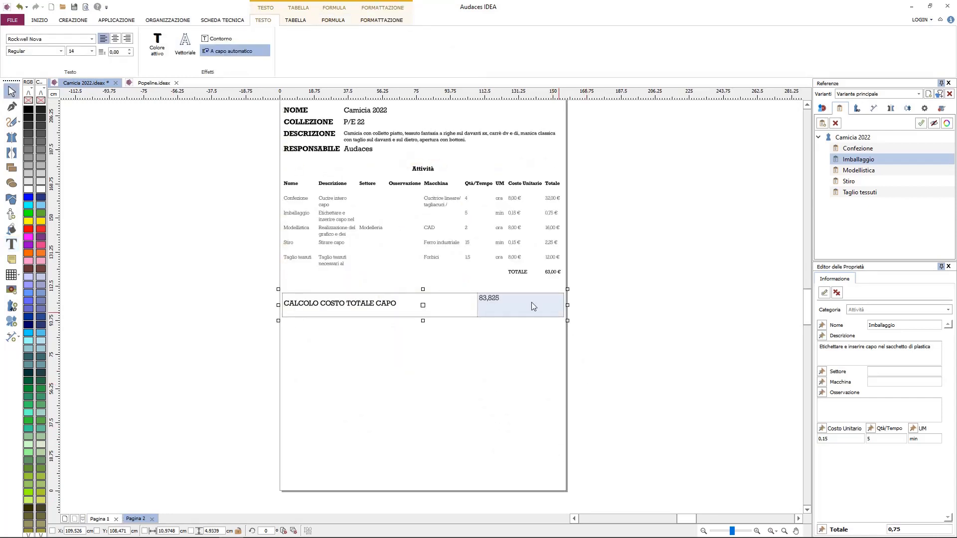
Step: Format the total garment cost as € - EUR currency with two decimals
{"action": "scroll", "coordinate": [500, 298], "scroll_direction": "up", "scroll_amount": 3}
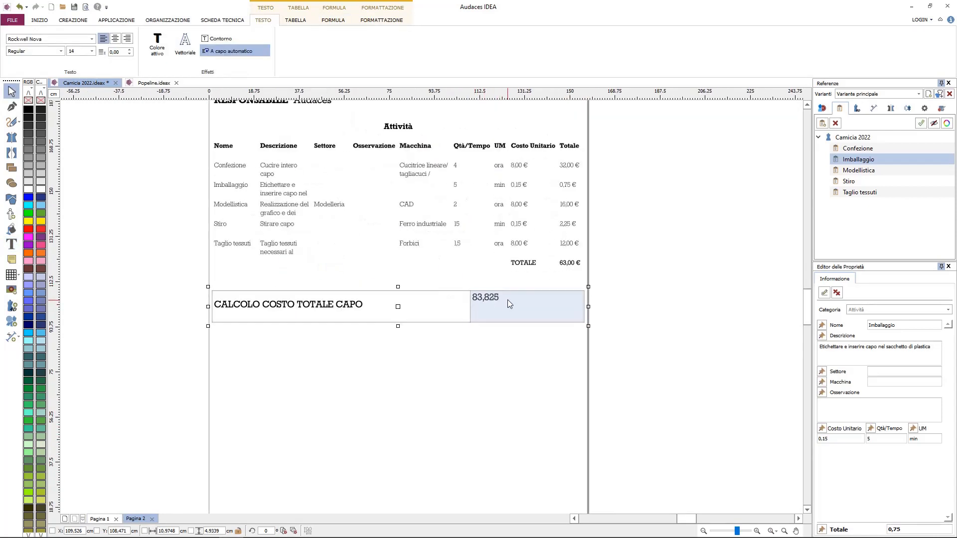
{"action": "left_click", "coordinate": [381, 20]}
{"action": "left_click", "coordinate": [421, 54]}
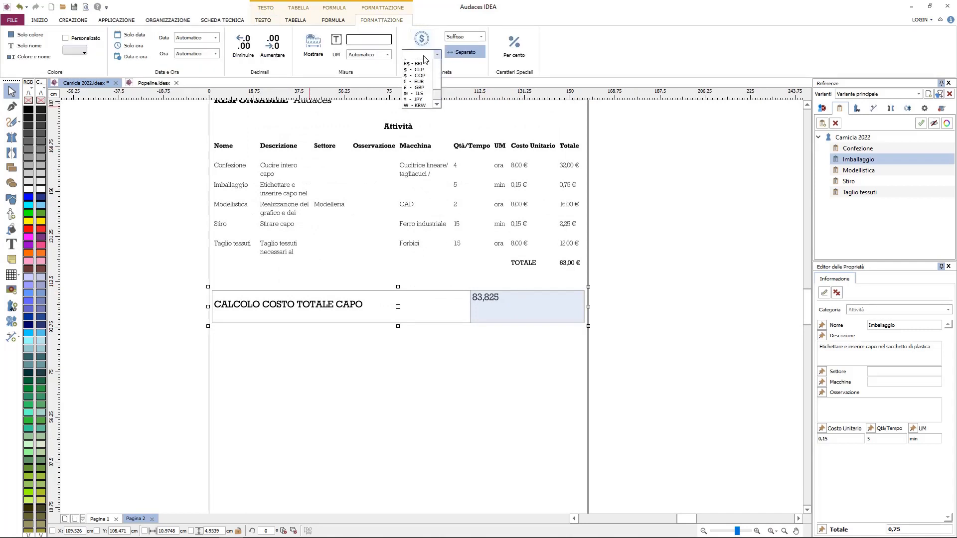
{"action": "left_click", "coordinate": [420, 93]}
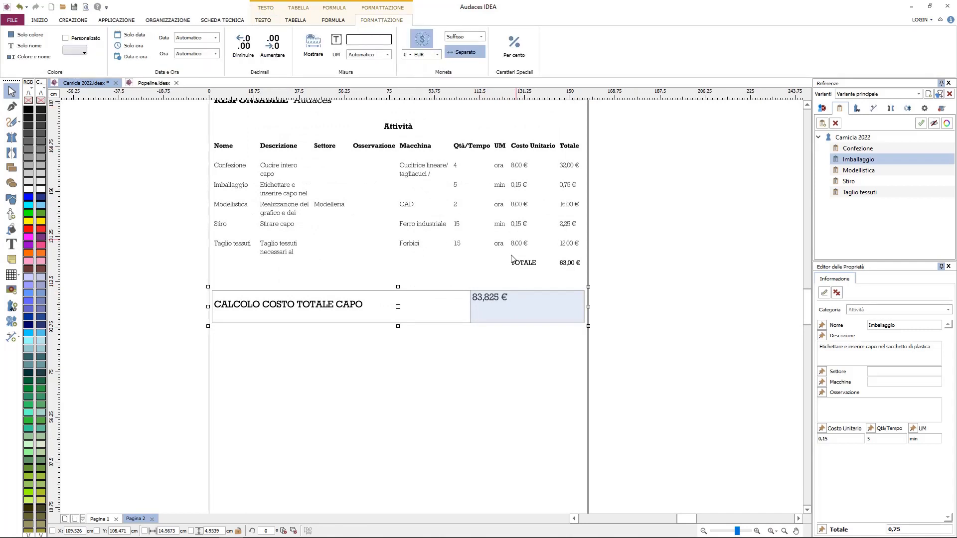
{"action": "left_click", "coordinate": [243, 49]}
Step: Set the vertical margin of the total cost cell to 6 and remove the cost table's borders
{"action": "left_click", "coordinate": [295, 20]}
{"action": "left_click", "coordinate": [446, 49]}
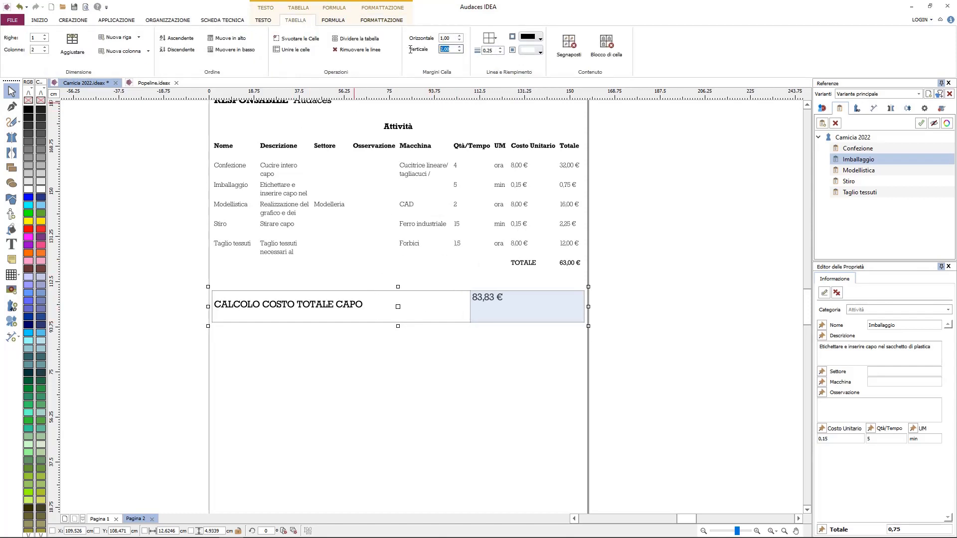
{"action": "type", "text": "6"}
{"action": "left_click", "coordinate": [436, 331]}
Step: Add a blank Pagina 3 to the technical sheet
{"action": "left_click", "coordinate": [74, 519]}
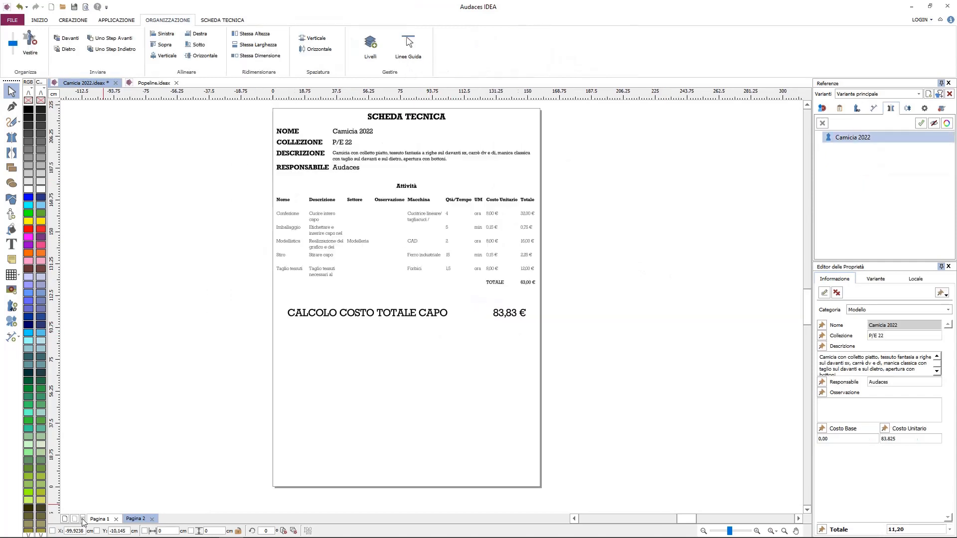
{"action": "left_click", "coordinate": [65, 519]}
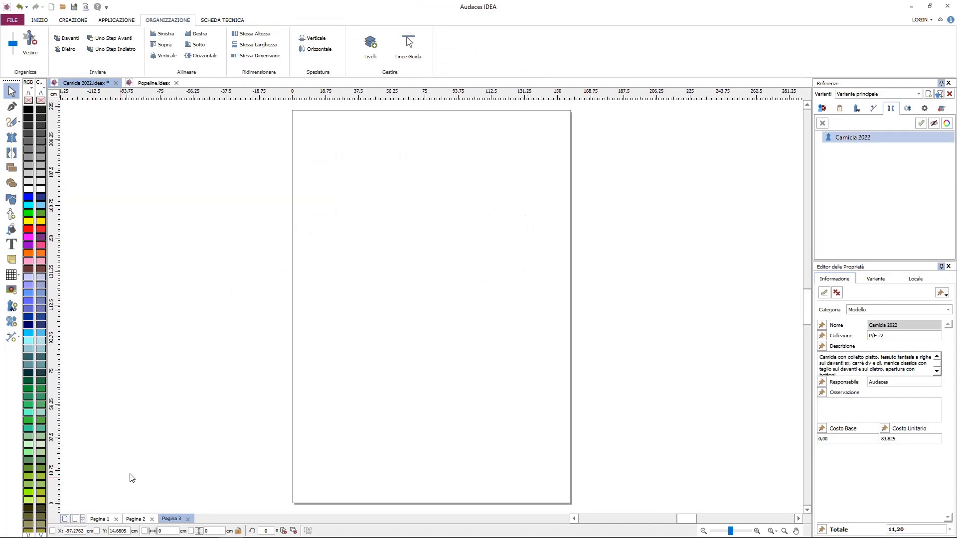
Step: Copy the SCHEDA TECNICA header table from Pagina 2 to Pagina 3
{"action": "left_click", "coordinate": [148, 514]}
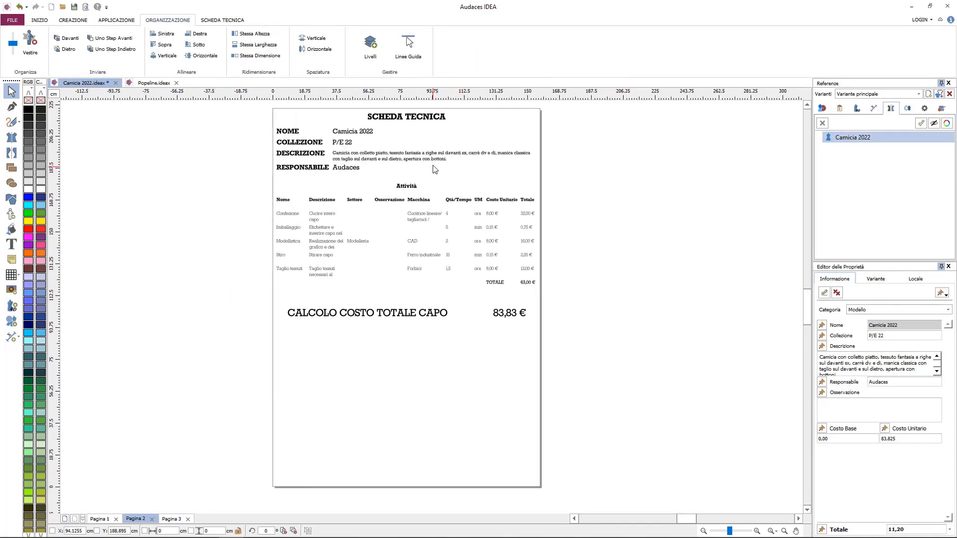
{"action": "left_click", "coordinate": [432, 166]}
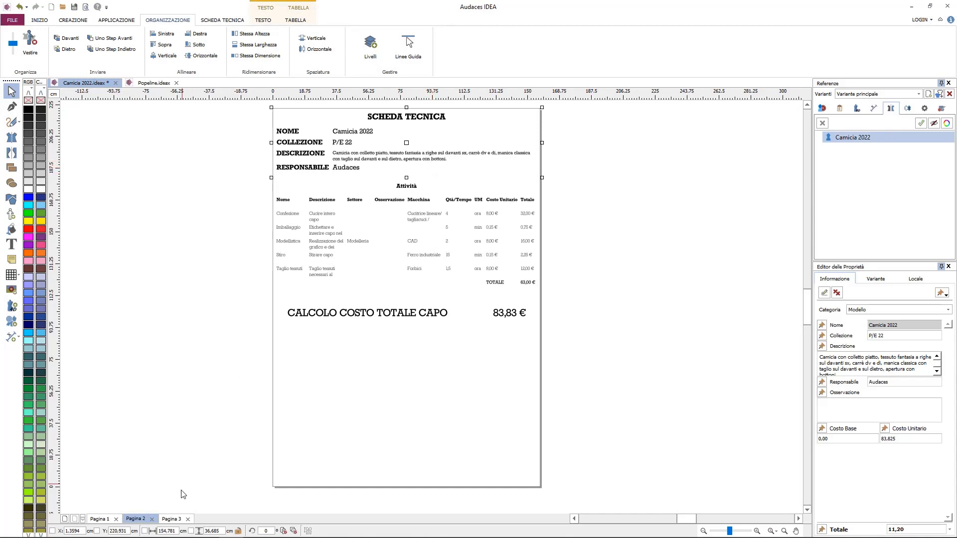
{"action": "left_click", "coordinate": [171, 519]}
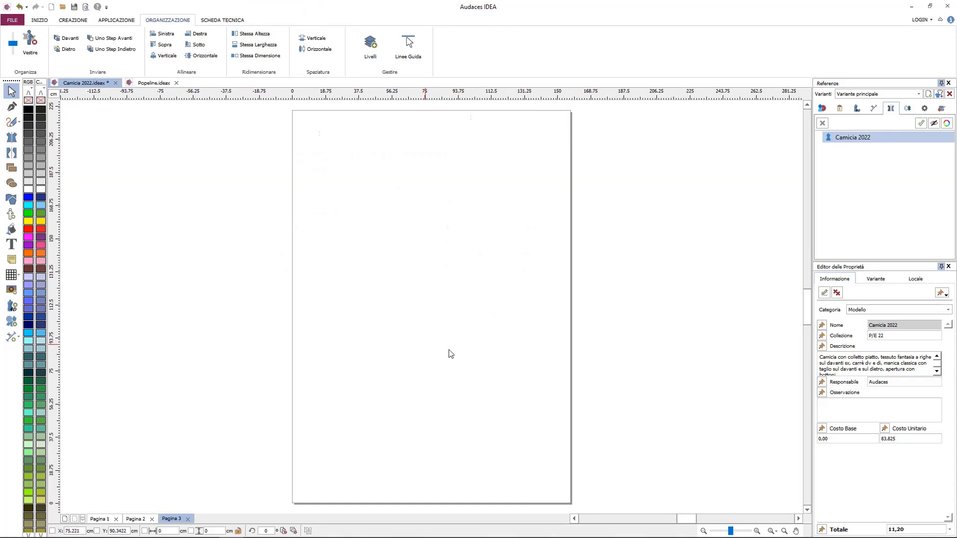
{"action": "key", "text": "ctrl+v"}
{"action": "left_click", "coordinate": [638, 206]}
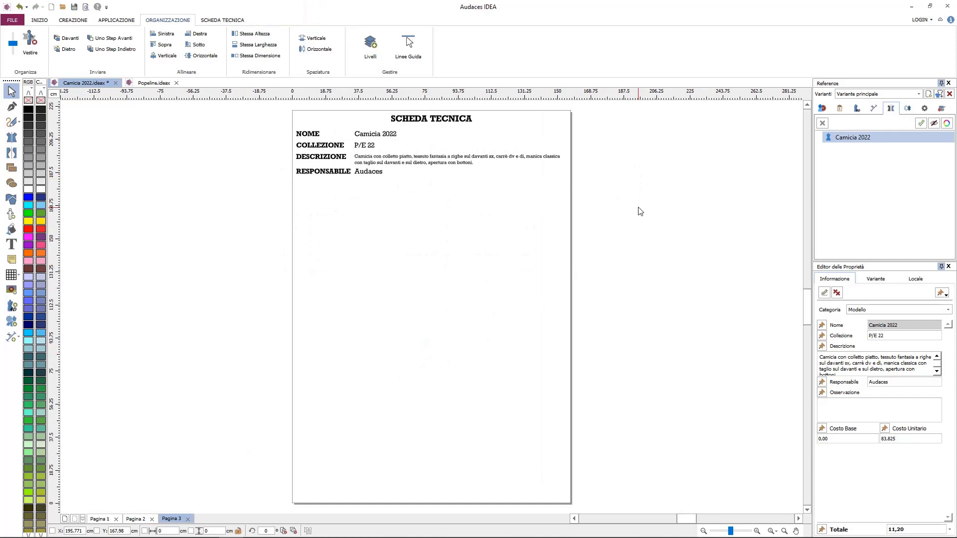
Step: Import the Audaces Apparel pattern file Camicia 2022.adsx from the Desktop into the shirt's references
{"action": "left_click", "coordinate": [12, 20]}
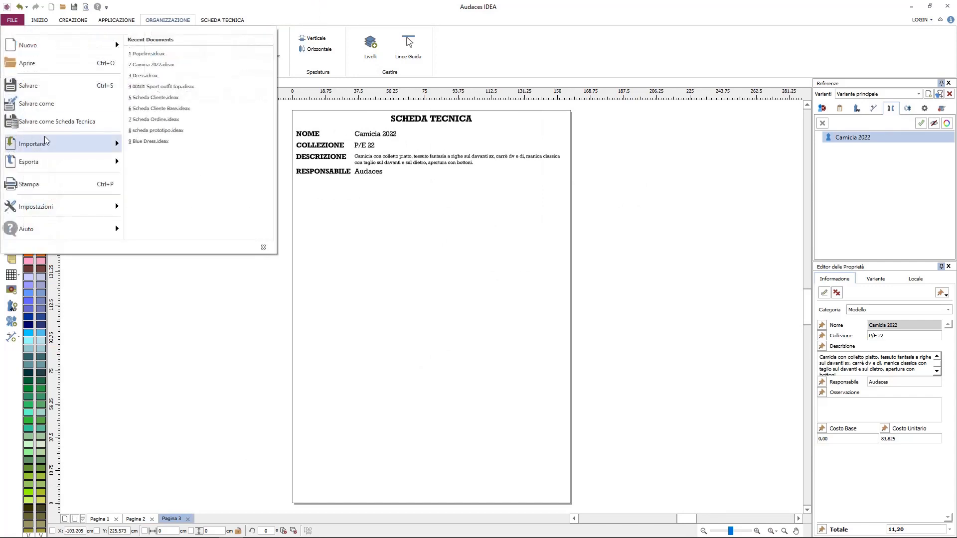
{"action": "mouse_move", "coordinate": [45, 139]}
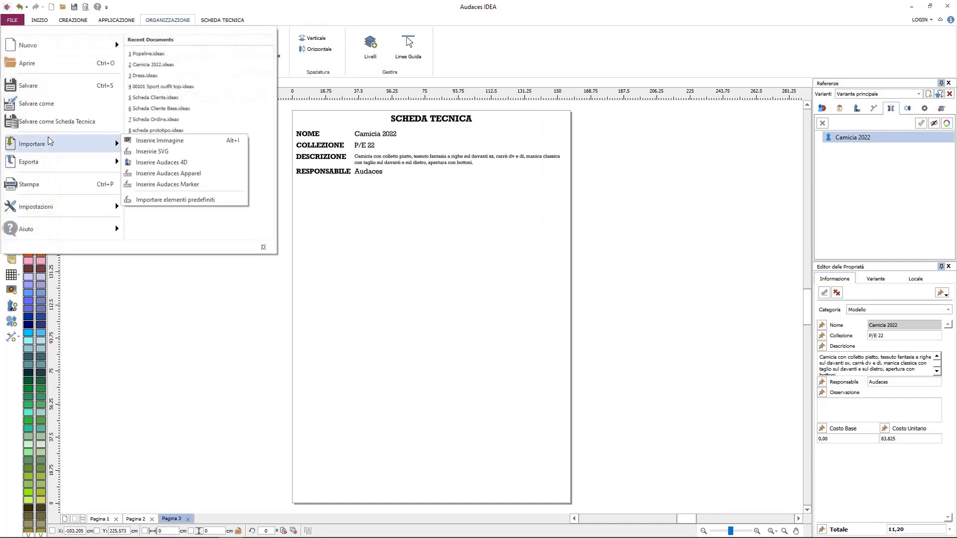
{"action": "left_click", "coordinate": [190, 174]}
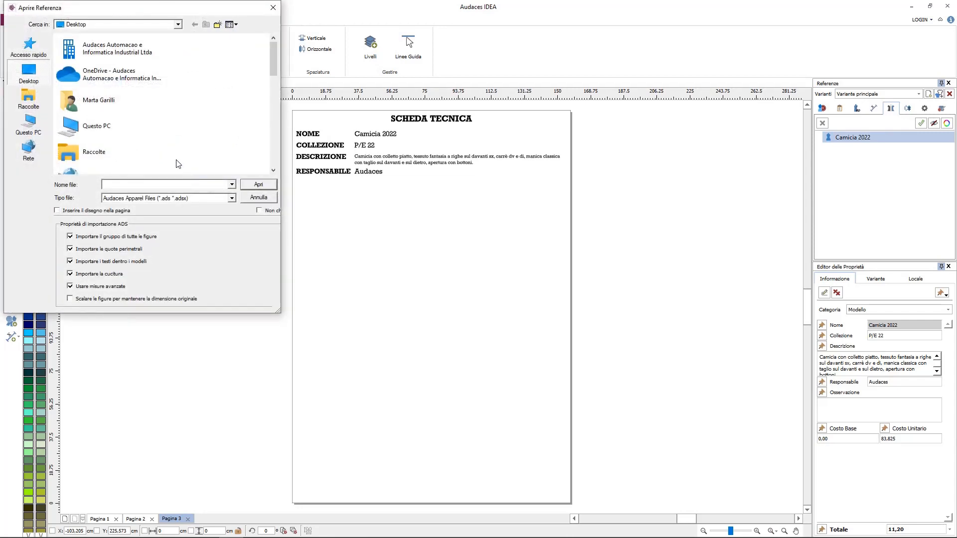
{"action": "scroll", "coordinate": [128, 113], "scroll_direction": "down", "scroll_amount": 1}
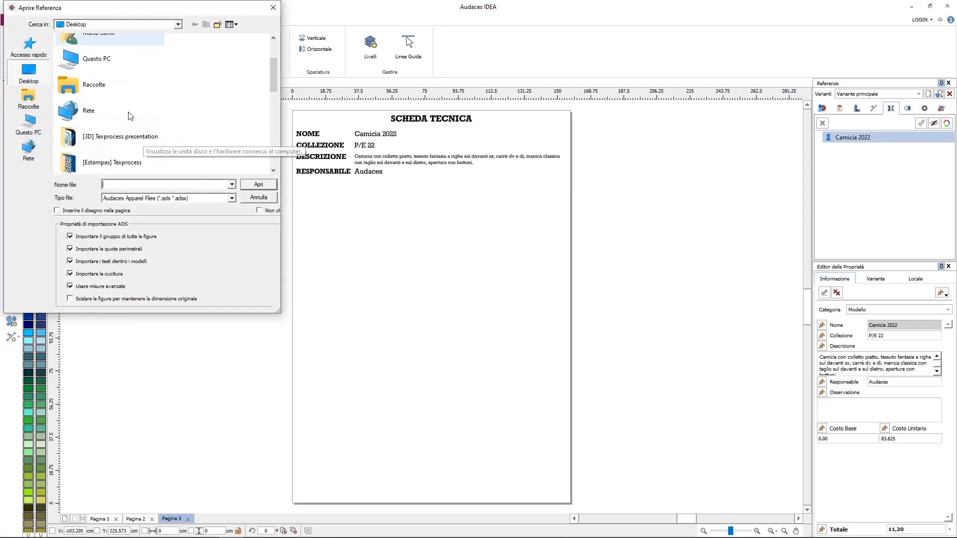
{"action": "scroll", "coordinate": [128, 116], "scroll_direction": "down", "scroll_amount": 2}
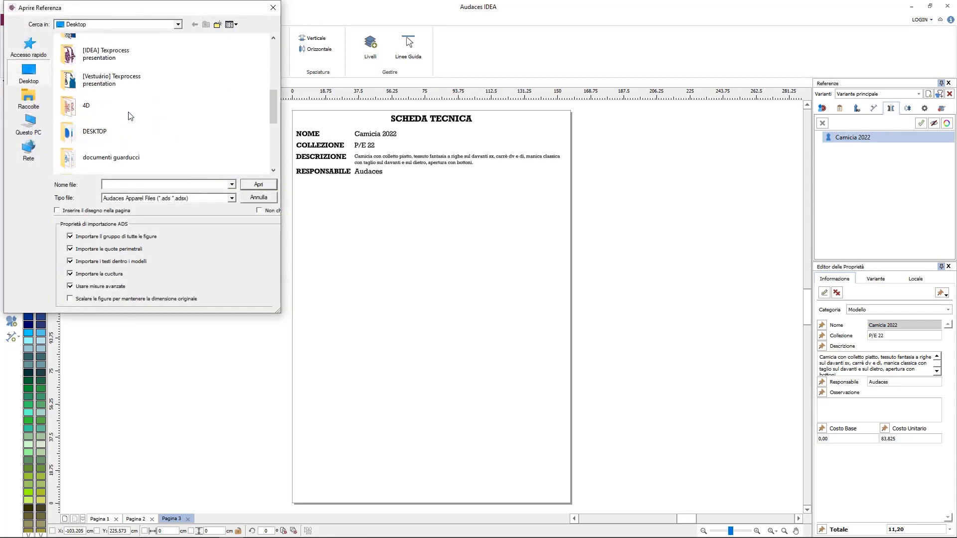
{"action": "scroll", "coordinate": [129, 115], "scroll_direction": "down", "scroll_amount": 3}
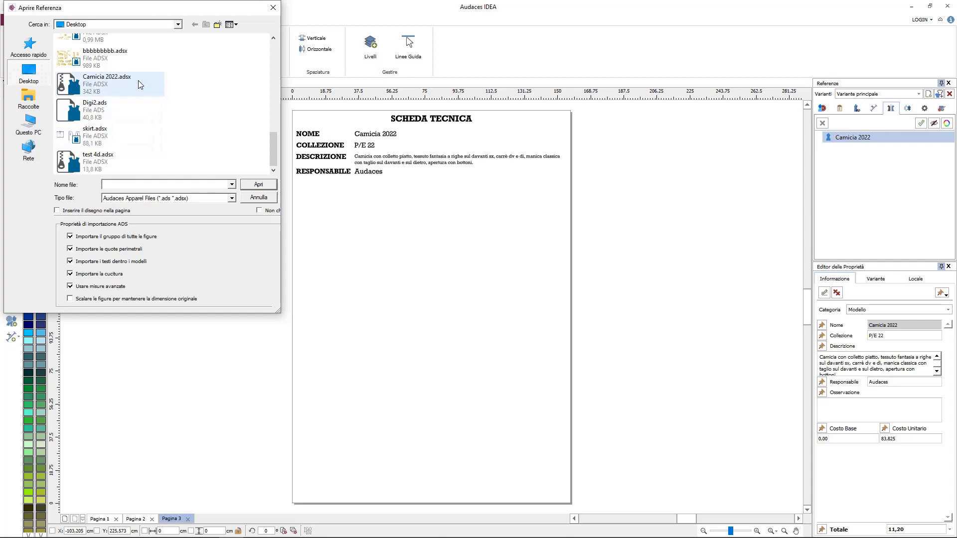
{"action": "left_click", "coordinate": [111, 84]}
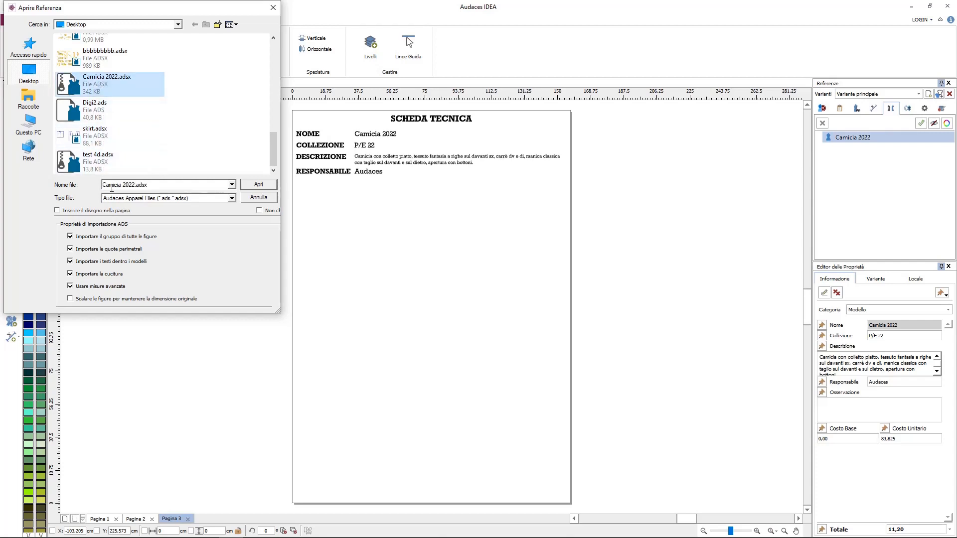
{"action": "left_click", "coordinate": [249, 186]}
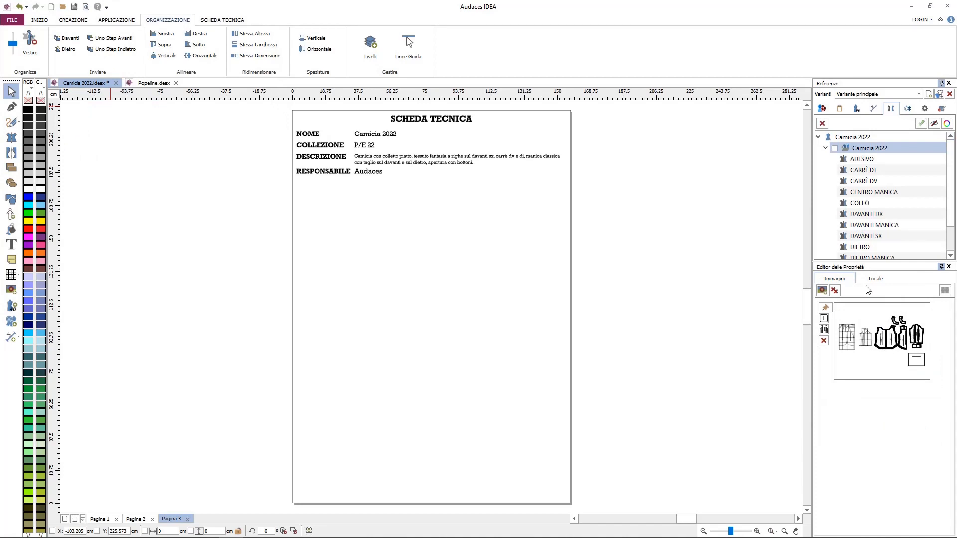
Step: Place the linked Camicia 2022 pattern image below the header, about 154 by 90 cm, and examine its pieces up close
{"action": "left_click", "coordinate": [824, 307]}
{"action": "left_click_drag", "start_coordinate": [298, 190], "coordinate": [605, 349]}
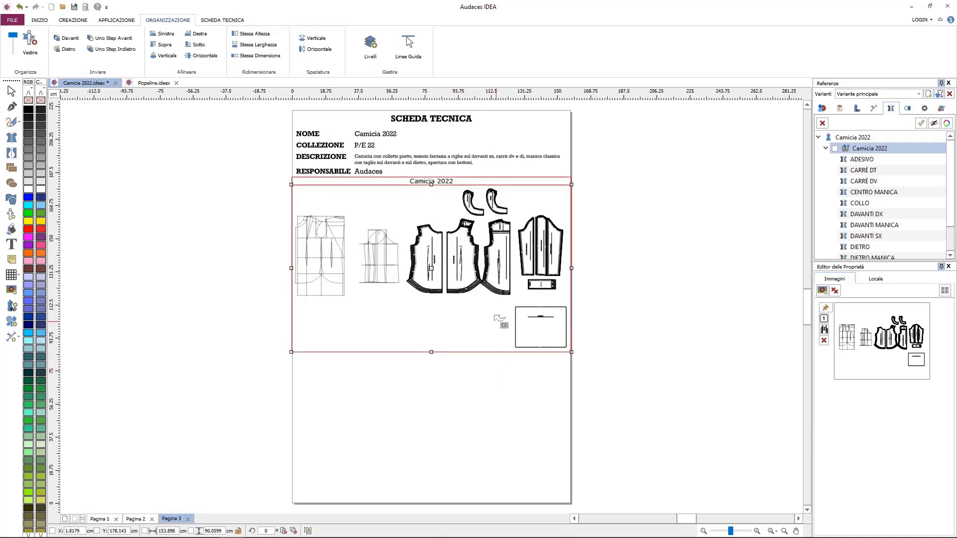
{"action": "key", "text": "Escape"}
{"action": "scroll", "coordinate": [488, 254], "scroll_direction": "up", "scroll_amount": 2}
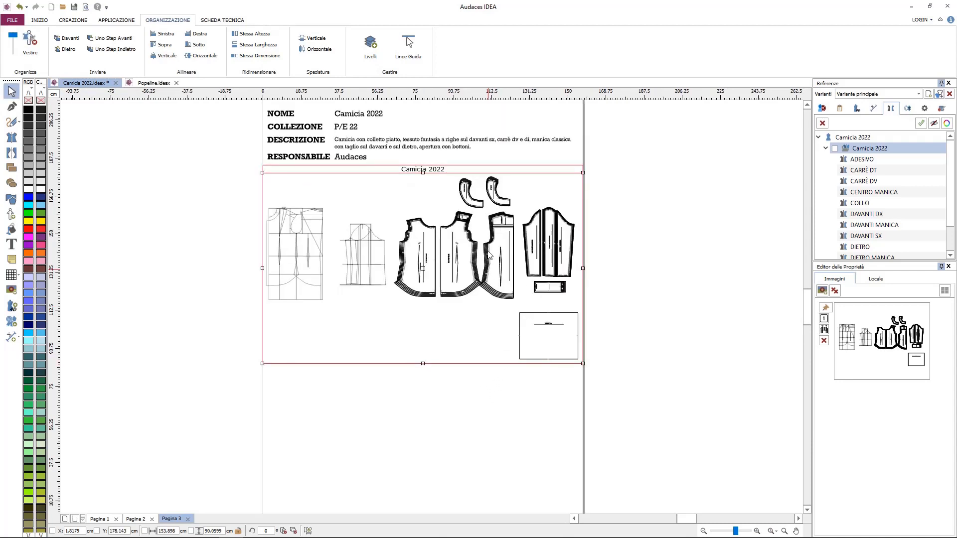
{"action": "scroll", "coordinate": [478, 282], "scroll_direction": "up", "scroll_amount": 1}
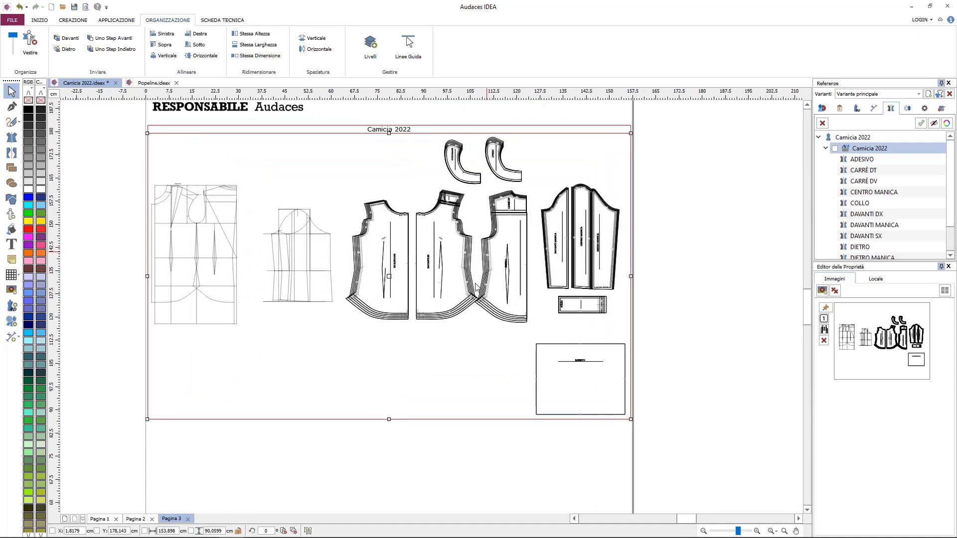
{"action": "scroll", "coordinate": [482, 318], "scroll_direction": "up", "scroll_amount": 4}
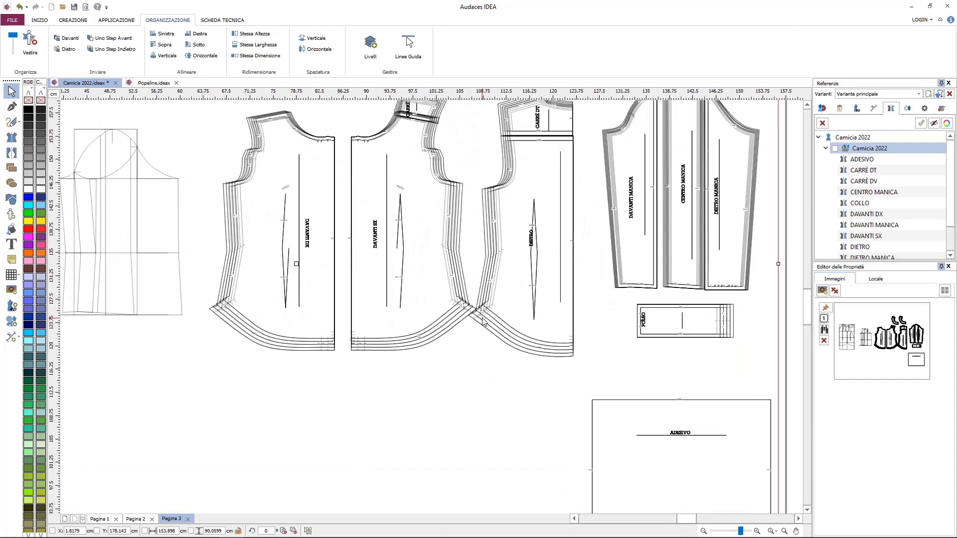
{"action": "scroll", "coordinate": [483, 322], "scroll_direction": "down", "scroll_amount": 5}
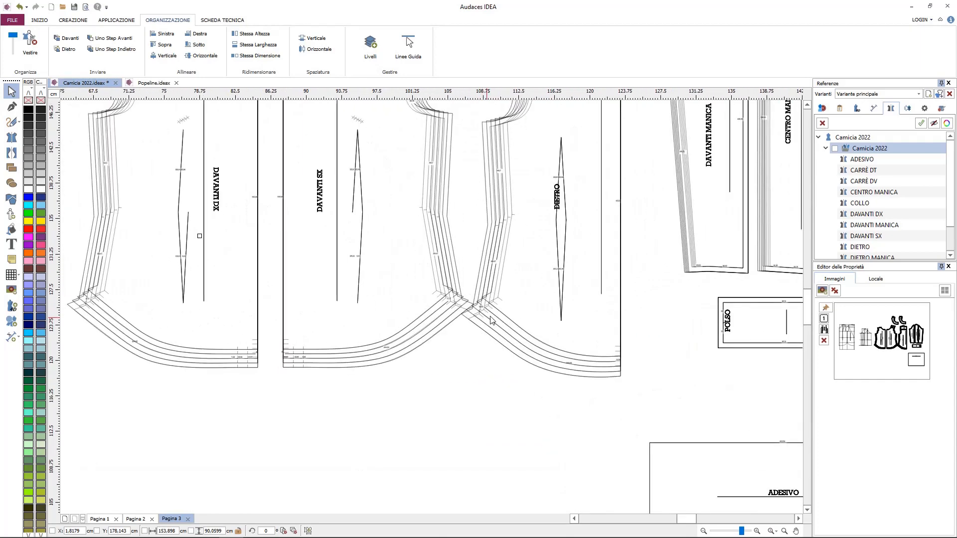
Step: Insert a model table (Tabella Modello) below the pattern image, spanning nearly the full page width
{"action": "left_click", "coordinate": [232, 22]}
{"action": "left_click", "coordinate": [164, 59]}
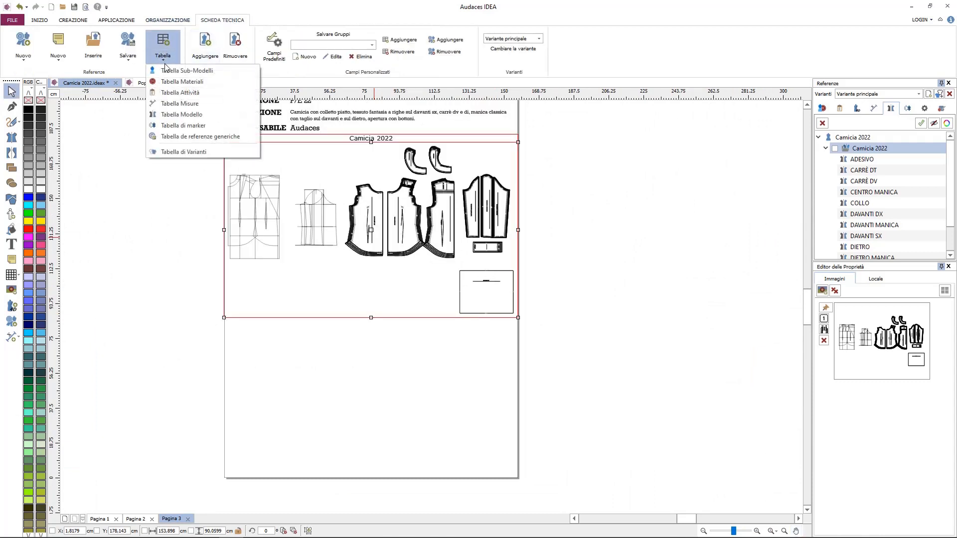
{"action": "left_click", "coordinate": [191, 114]}
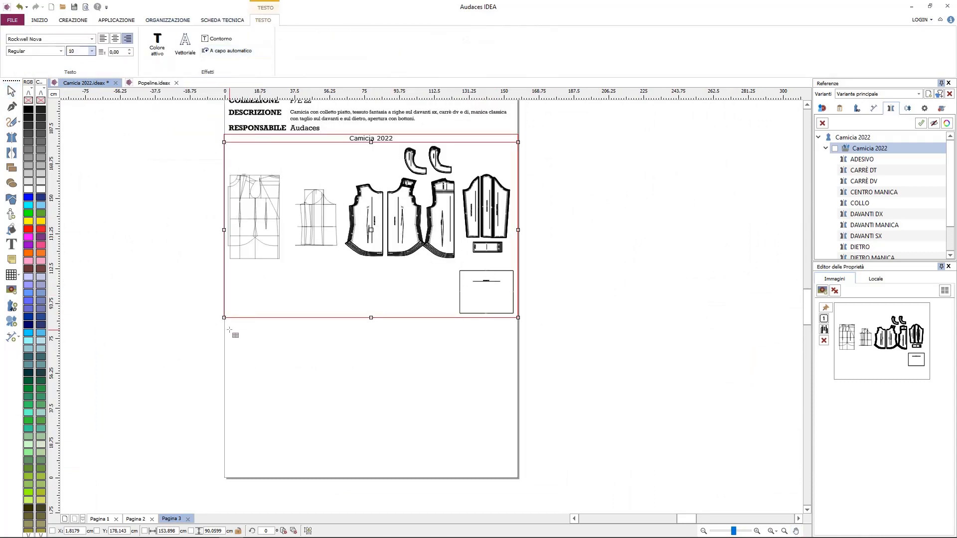
{"action": "left_click_drag", "start_coordinate": [227, 328], "coordinate": [512, 476]}
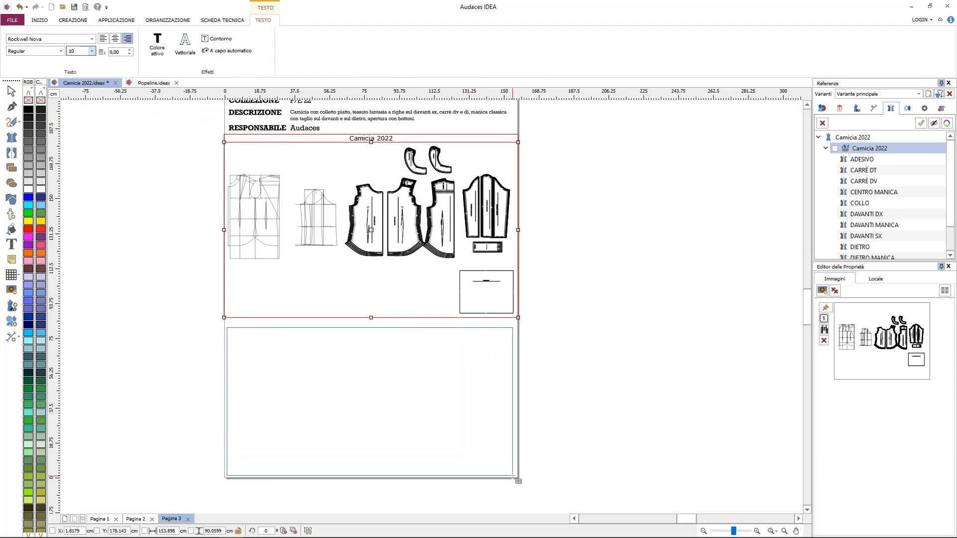
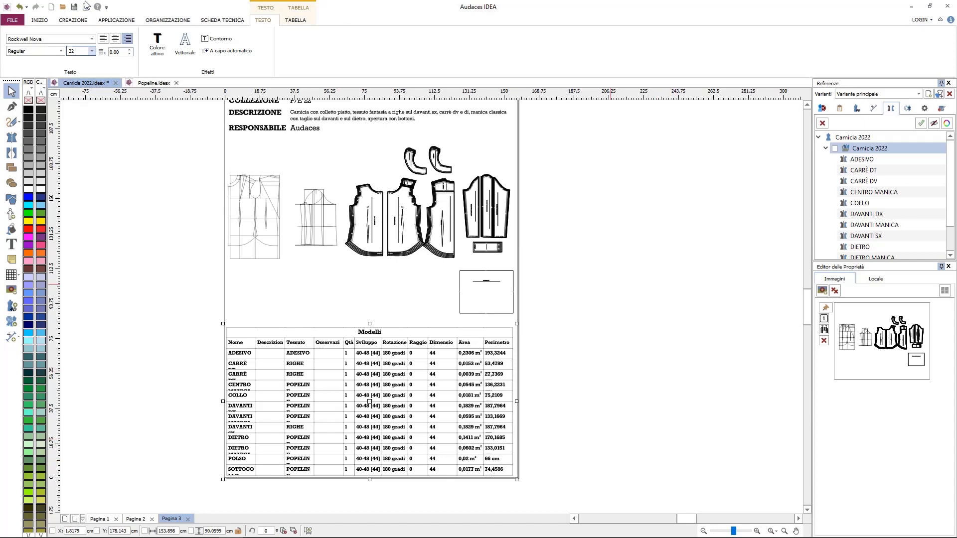
Step: Move the Modelli table outside the page beside the sheet and enlarge its height to about 191 cm
{"action": "scroll", "coordinate": [369, 401], "scroll_direction": "down", "scroll_amount": 2}
{"action": "left_click_drag", "start_coordinate": [238, 359], "coordinate": [467, 234]}
{"action": "left_click_drag", "start_coordinate": [458, 282], "coordinate": [458, 432]}
Step: Filter the Modelli table's columns to Nome, Tessuto, Sviluppo, Paio, Dimensione, Area and Perimetro
{"action": "left_click", "coordinate": [295, 20]}
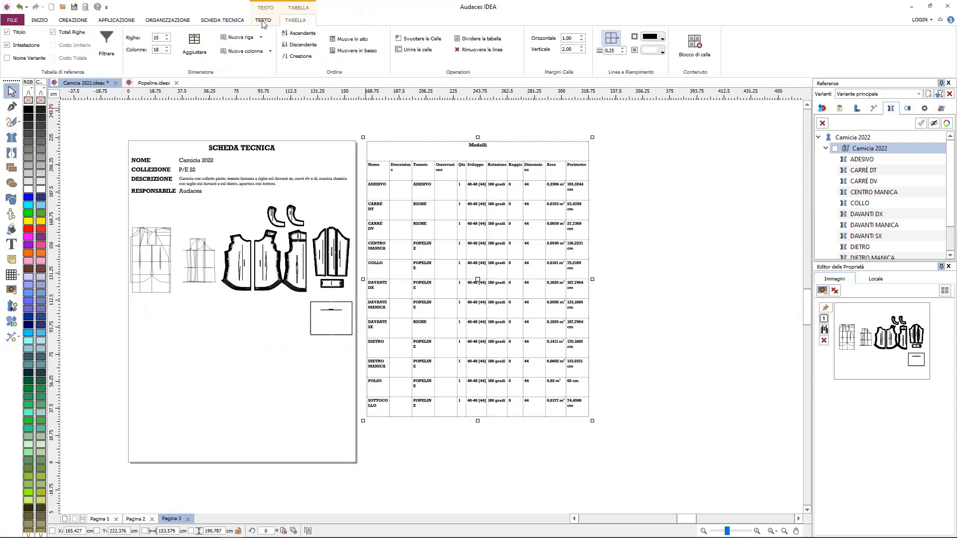
{"action": "left_click", "coordinate": [106, 44]}
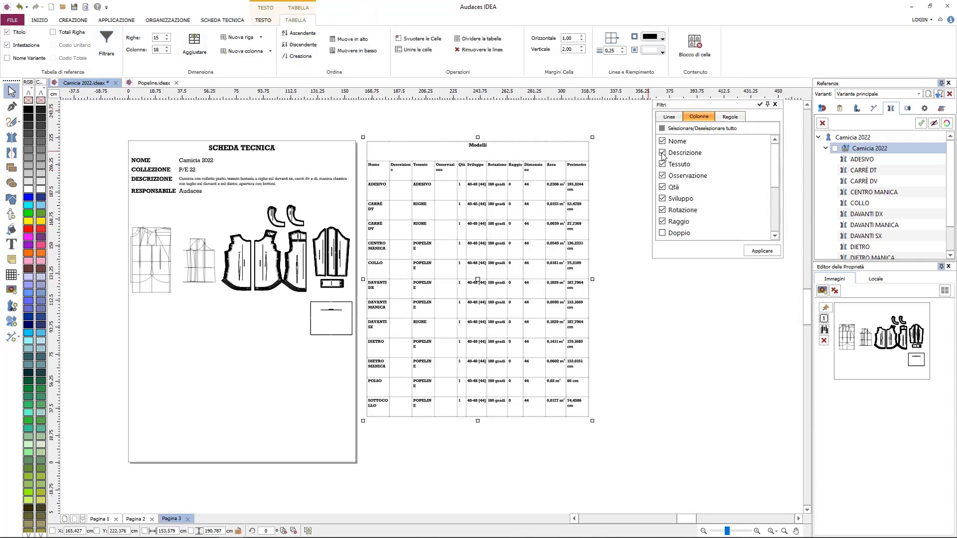
{"action": "left_click", "coordinate": [663, 187]}
{"action": "left_click", "coordinate": [663, 210]}
{"action": "left_click", "coordinate": [662, 221]}
{"action": "scroll", "coordinate": [708, 209], "scroll_direction": "down", "scroll_amount": 1}
{"action": "left_click", "coordinate": [762, 250]}
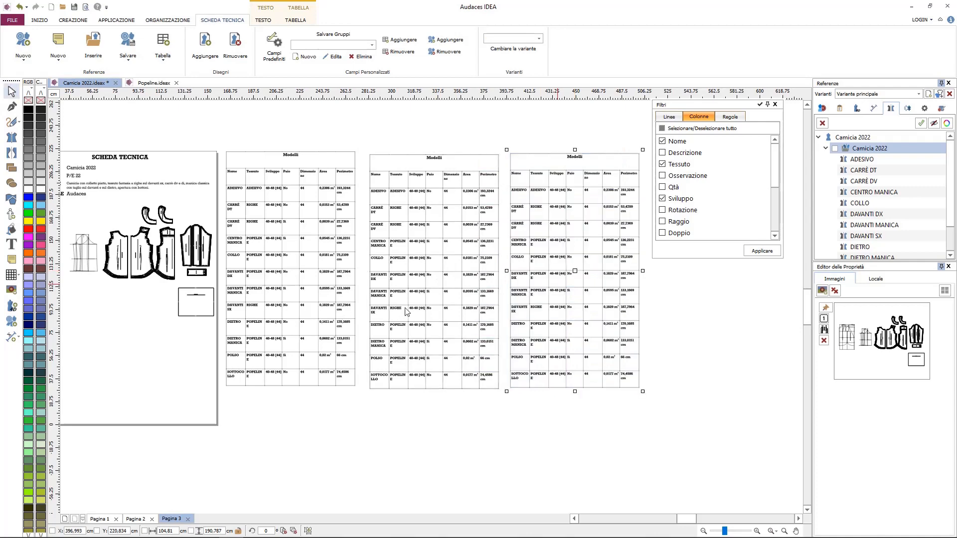
Step: Duplicate the Modelli table twice and fit one copy, limited to the ADESIVO row, to the page width below the pattern image
{"action": "left_click_drag", "start_coordinate": [241, 418], "coordinate": [229, 414]}
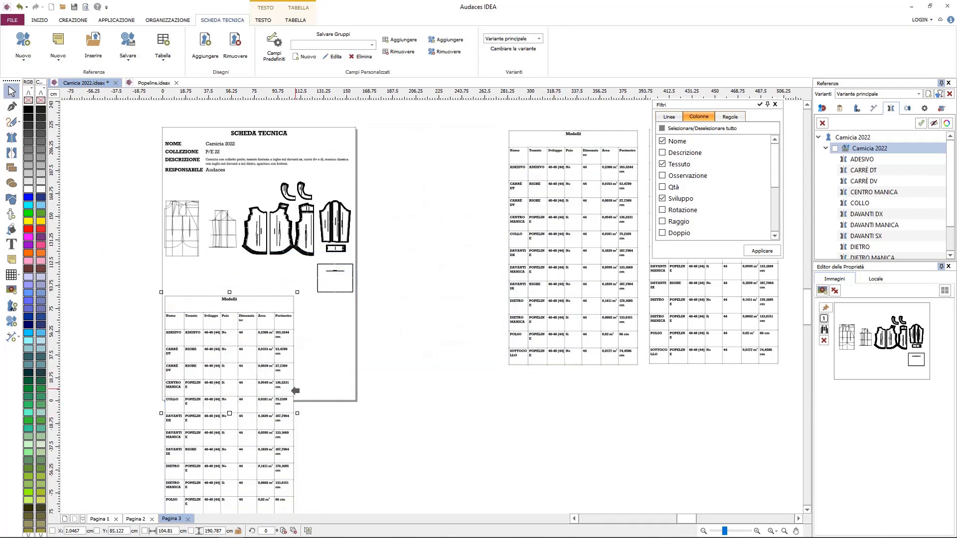
{"action": "left_click_drag", "start_coordinate": [328, 414], "coordinate": [352, 416]}
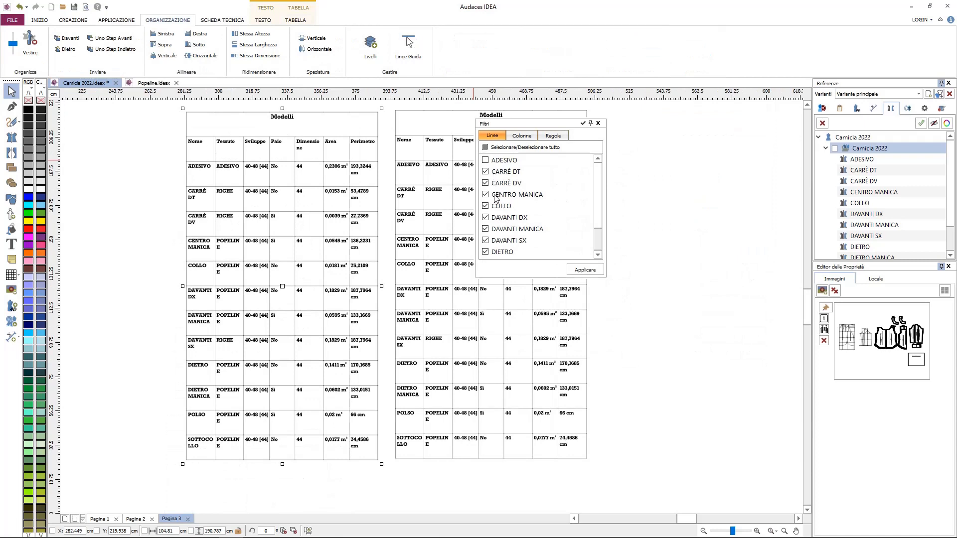
Step: Filter the second Modelli table to CARRÈ DT, CARRÈ DV and DAVANTI SX and resize it to fit under the ADESIVO table
{"action": "left_click", "coordinate": [485, 217]}
{"action": "left_click", "coordinate": [485, 252]}
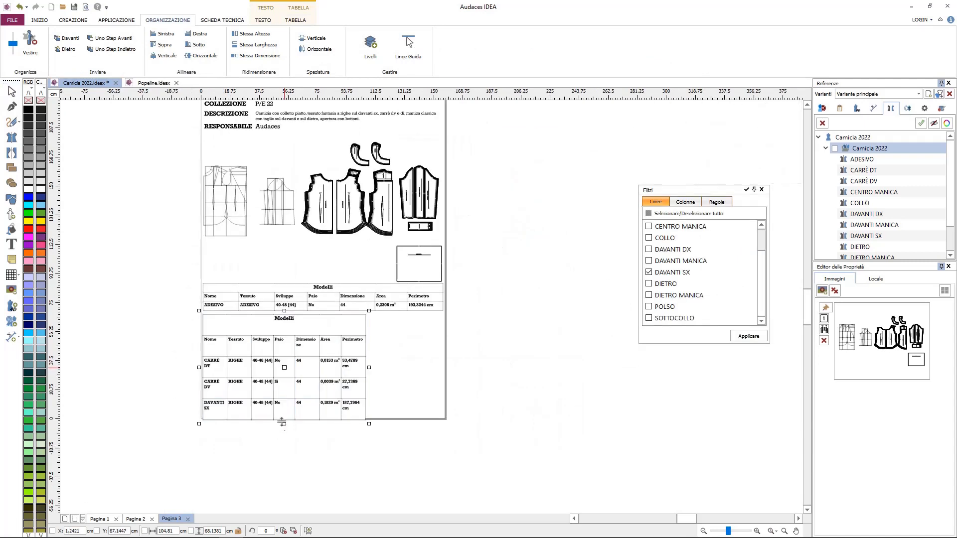
{"action": "left_click_drag", "start_coordinate": [281, 422], "coordinate": [283, 385]}
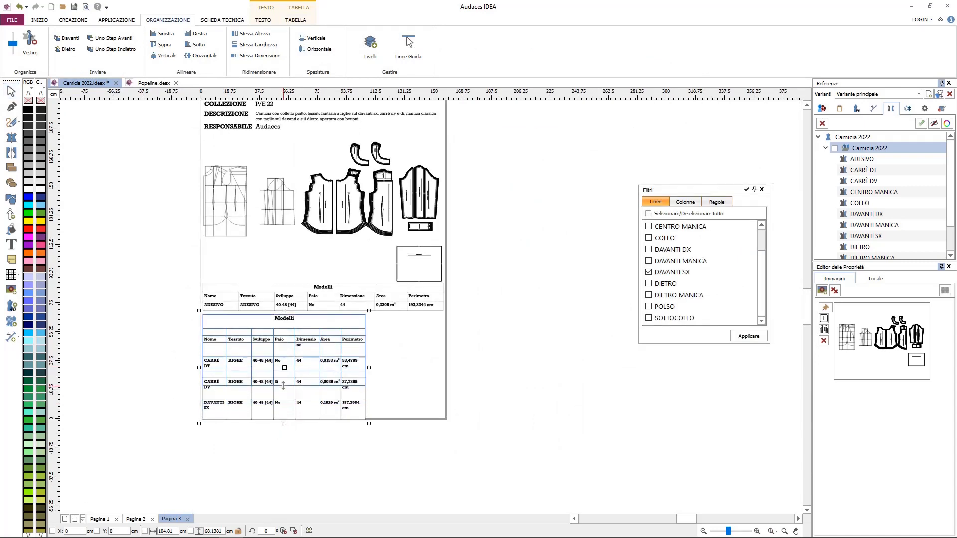
{"action": "key", "text": "Escape"}
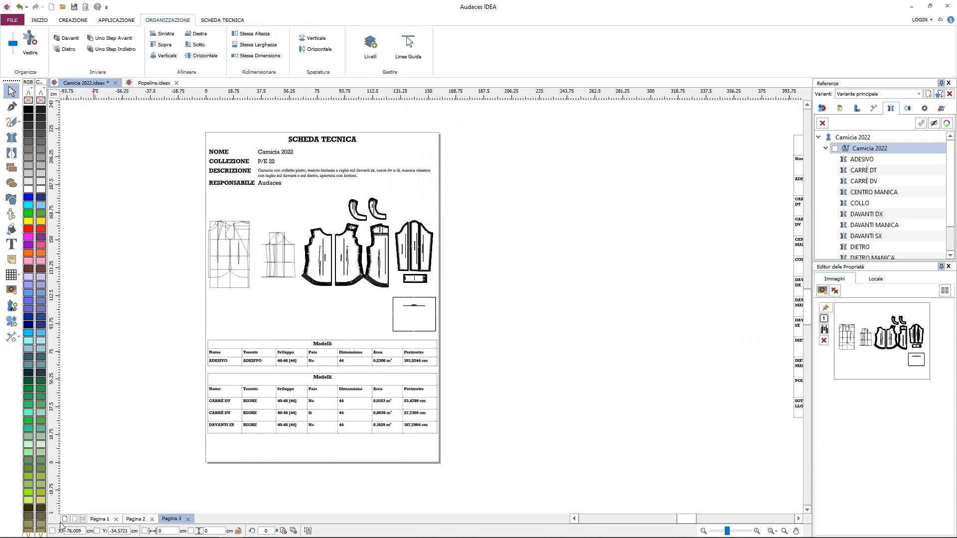
Step: Add Pagina 4 and Pagina 5 to the technical sheet and paste the header table copied from Pagina 3
{"action": "left_click", "coordinate": [64, 519]}
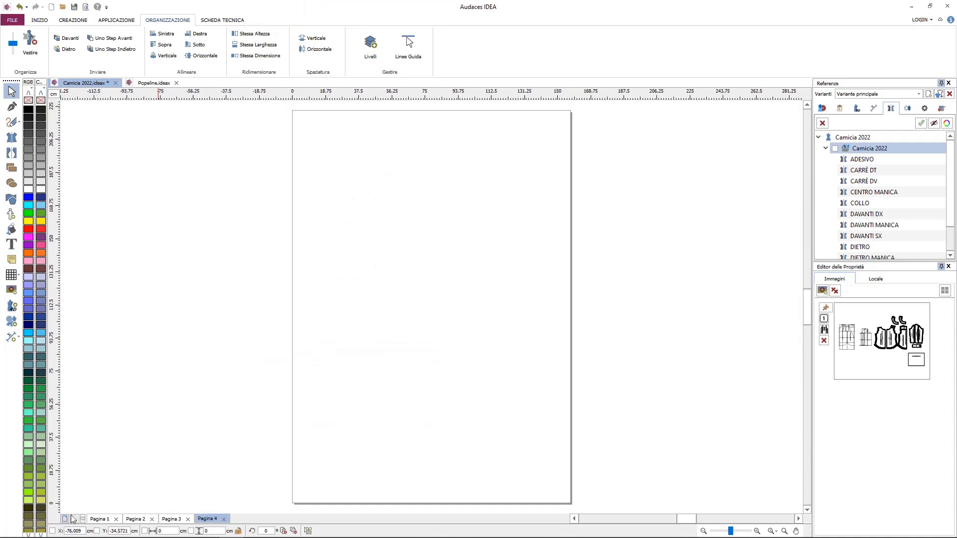
{"action": "left_click", "coordinate": [172, 519]}
{"action": "left_click", "coordinate": [300, 165]}
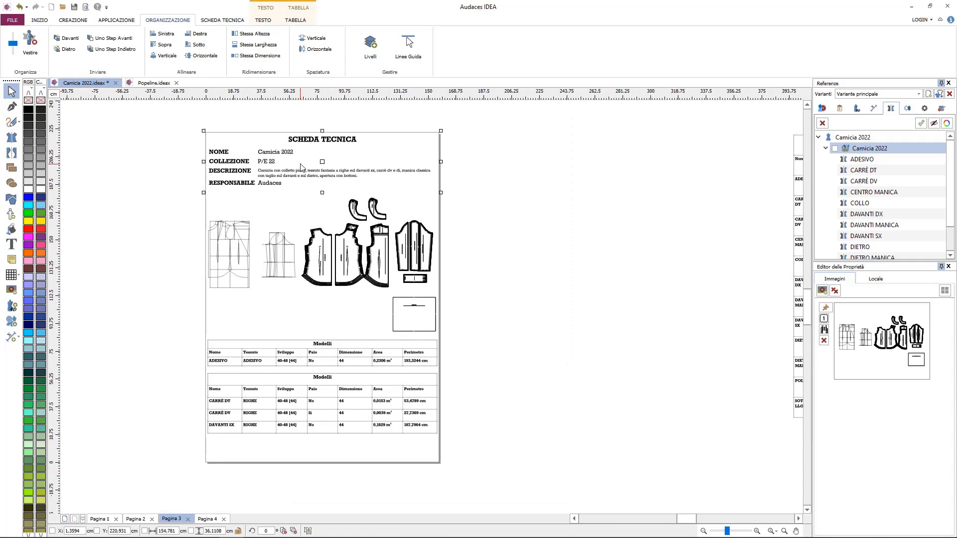
{"action": "left_click", "coordinate": [207, 519]}
{"action": "key", "text": "ctrl+v"}
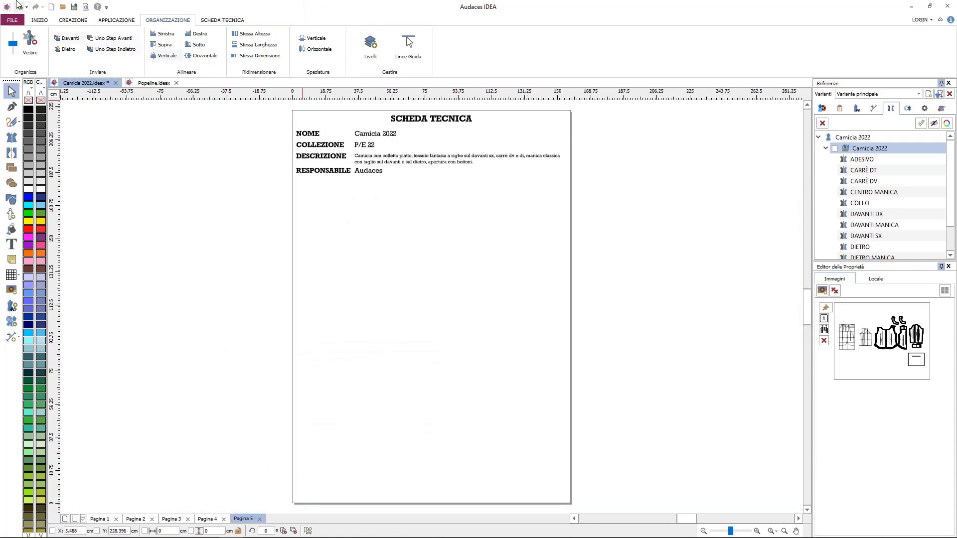
Step: Import the Audaces Marker file Camicia 2022.amkx from the Desktop into the technical sheet
{"action": "left_click", "coordinate": [16, 21]}
{"action": "mouse_move", "coordinate": [64, 142]}
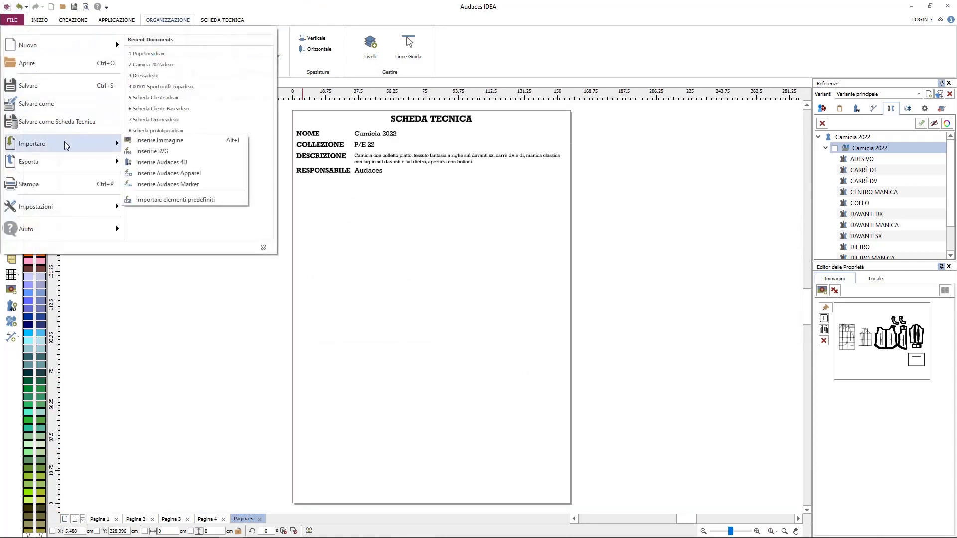
{"action": "left_click", "coordinate": [174, 184]}
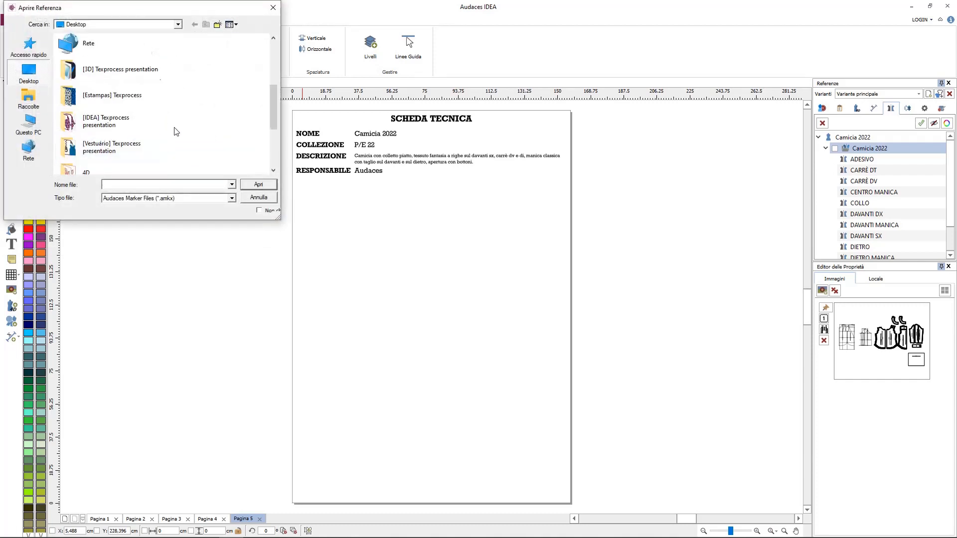
{"action": "scroll", "coordinate": [175, 132], "scroll_direction": "down", "scroll_amount": 3}
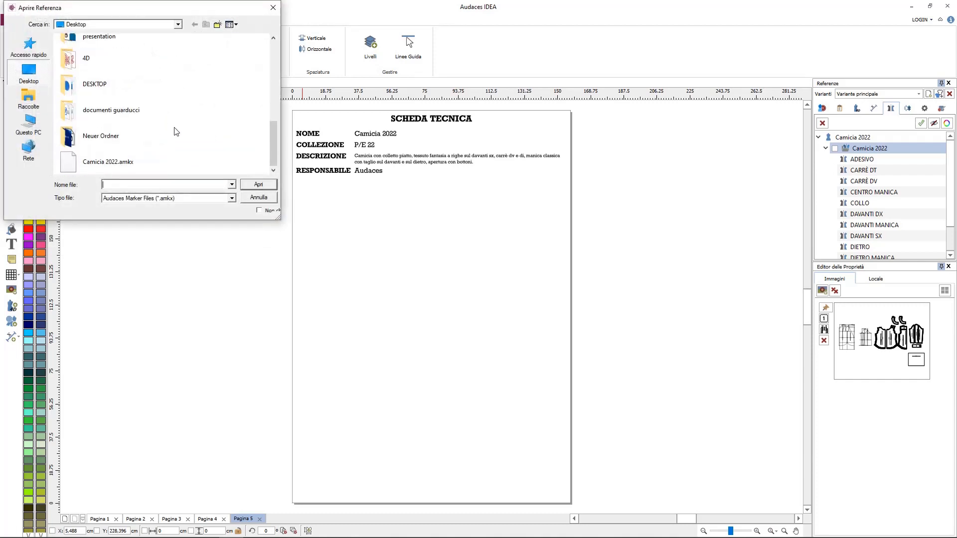
{"action": "left_click", "coordinate": [114, 162]}
{"action": "left_click", "coordinate": [269, 188]}
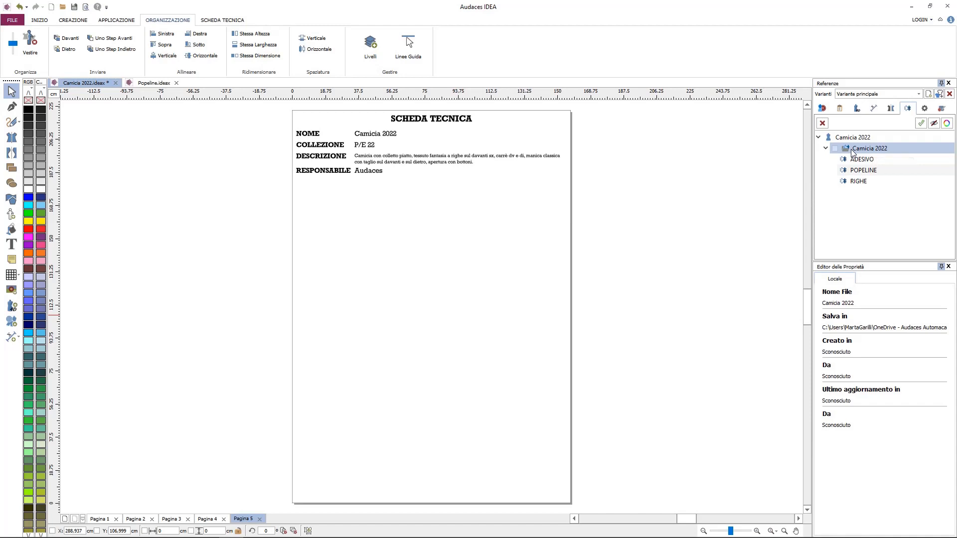
Step: Place the ADESIVO, POPELINE and RIGHE marker images on Pagina 5 below the header table
{"action": "left_click", "coordinate": [861, 160]}
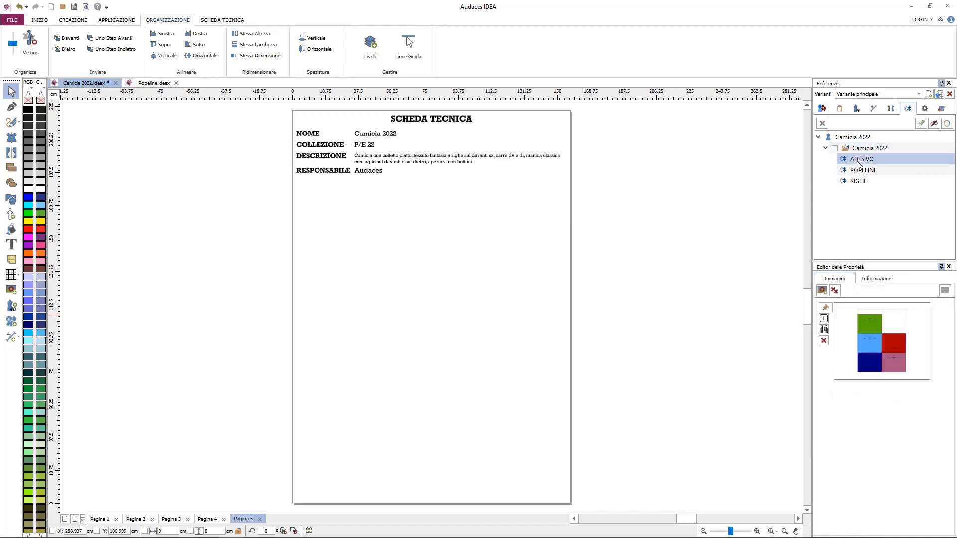
{"action": "left_click_drag", "start_coordinate": [826, 308], "coordinate": [369, 361]}
{"action": "left_click_drag", "start_coordinate": [379, 178], "coordinate": [573, 347]}
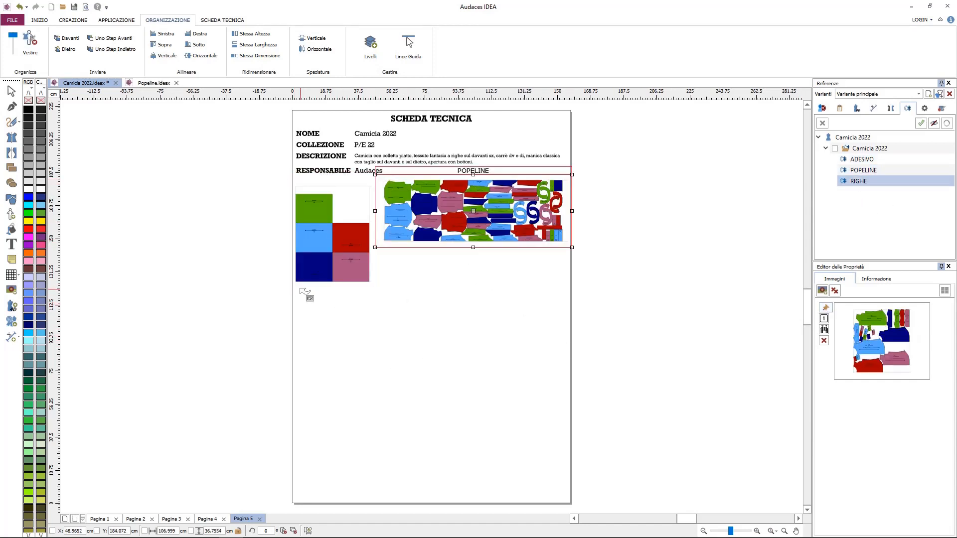
{"action": "left_click_drag", "start_coordinate": [300, 289], "coordinate": [566, 469]}
Step: Insert a Marker table below the marker images on Pagina 5 and resize it to about 152 by 45 cm
{"action": "left_click", "coordinate": [222, 20]}
{"action": "left_click", "coordinate": [163, 58]}
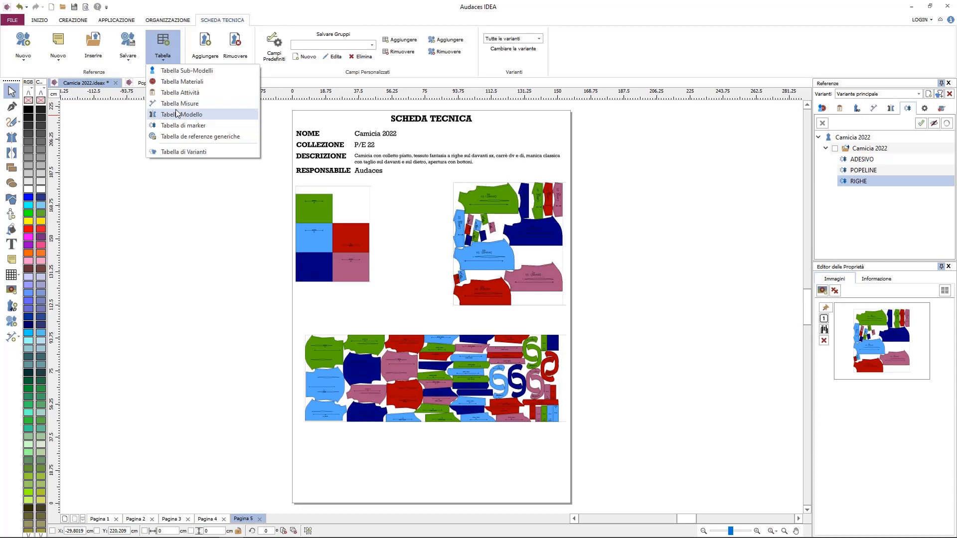
{"action": "left_click", "coordinate": [181, 125]}
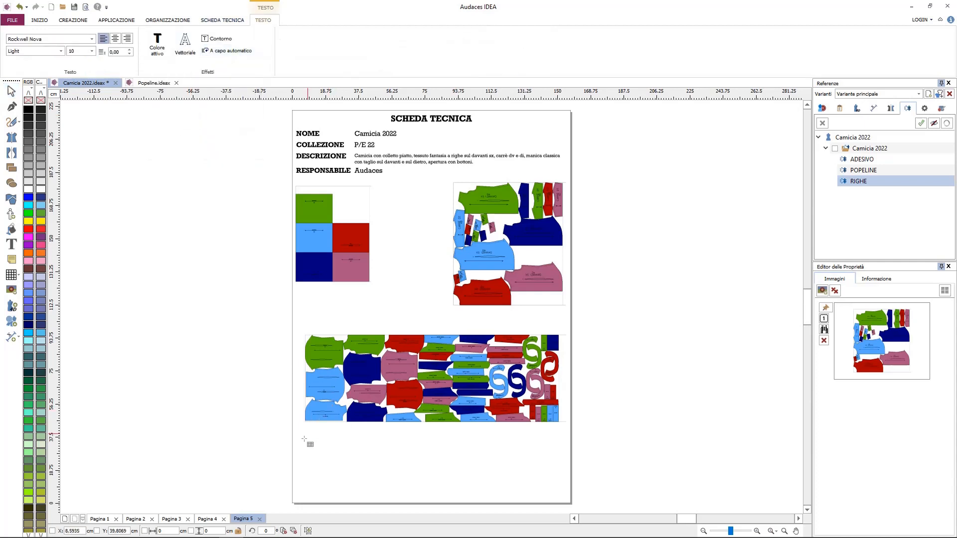
{"action": "left_click_drag", "start_coordinate": [296, 427], "coordinate": [478, 488]}
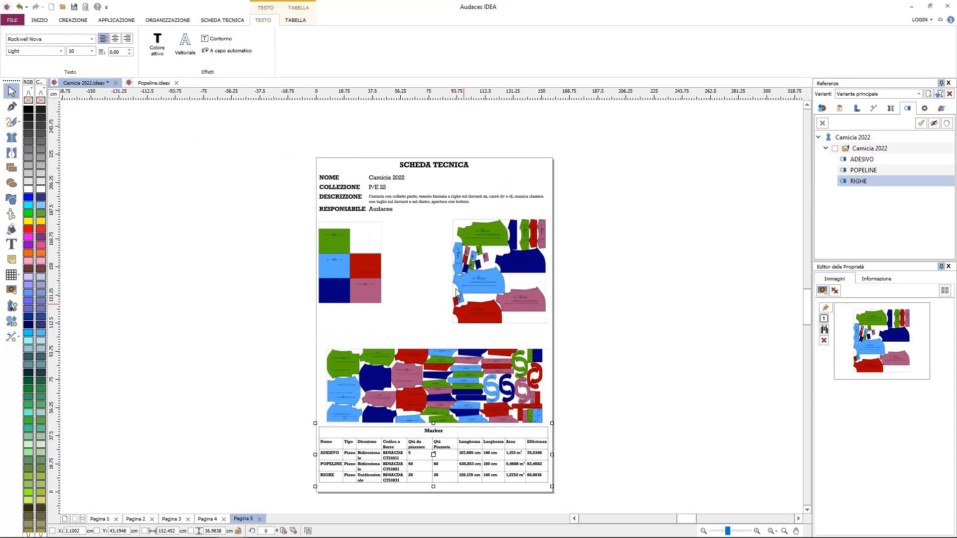
{"action": "scroll", "coordinate": [434, 472], "scroll_direction": "up", "scroll_amount": 2}
{"action": "left_click", "coordinate": [434, 472]}
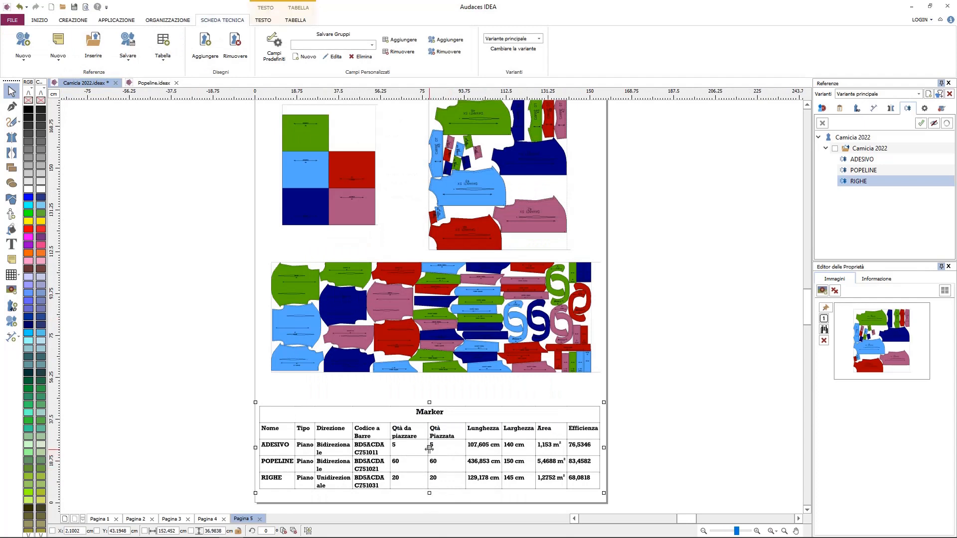
{"action": "left_click_drag", "start_coordinate": [429, 449], "coordinate": [431, 419]}
{"action": "left_click_drag", "start_coordinate": [430, 468], "coordinate": [430, 487]}
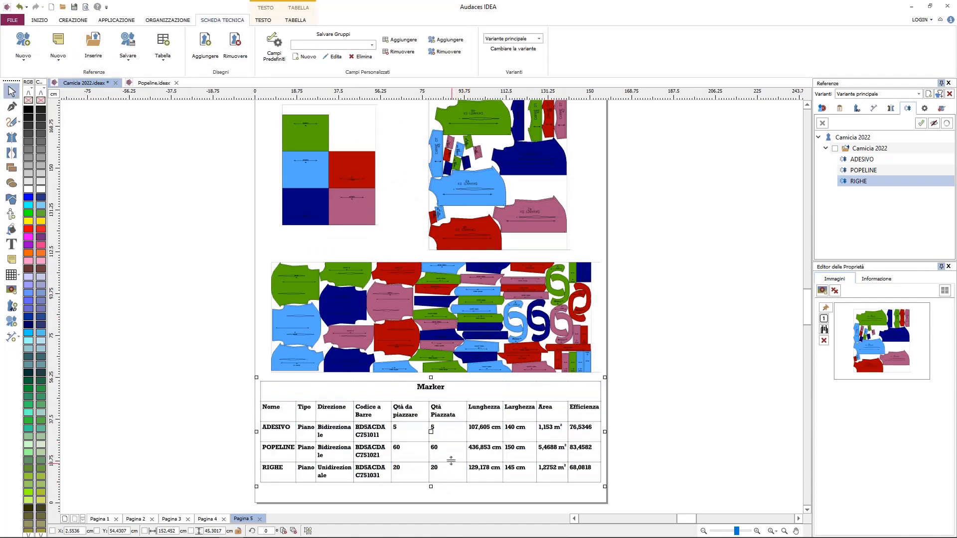
Step: Remove the Qtà da piazzare and Qtà Piazzata columns from the Marker table and widen it to the page width
{"action": "left_click", "coordinate": [286, 23]}
{"action": "left_click", "coordinate": [685, 201]}
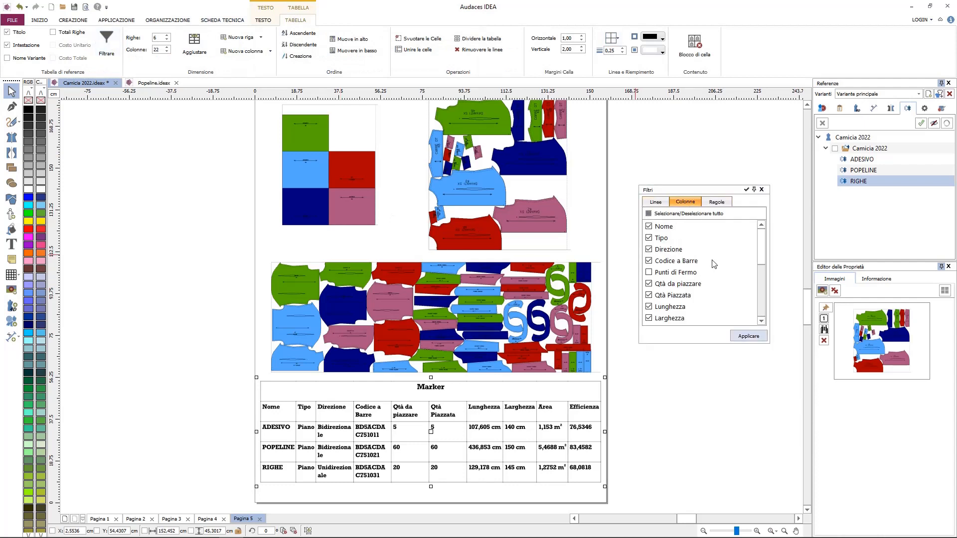
{"action": "left_click", "coordinate": [648, 284]}
{"action": "left_click", "coordinate": [649, 295]}
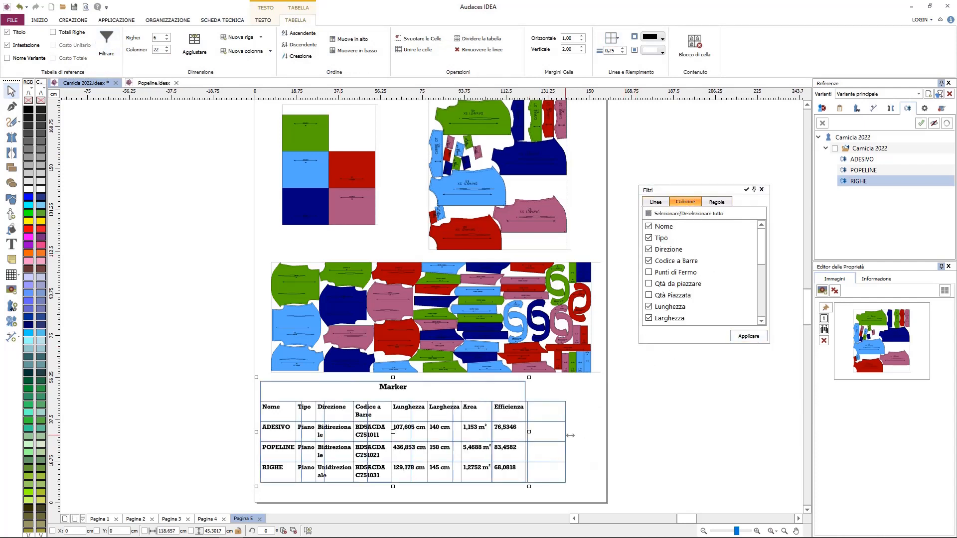
{"action": "left_click_drag", "start_coordinate": [428, 418], "coordinate": [442, 416]}
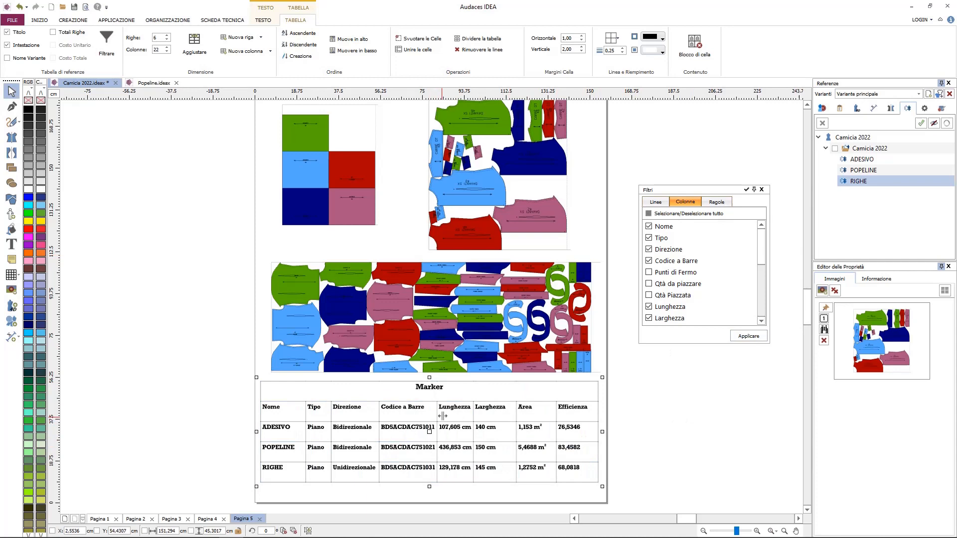
{"action": "left_click", "coordinate": [761, 190]}
Step: Set the Marker table's data rows to the Light font style and remove all the table's borders
{"action": "left_click_drag", "start_coordinate": [285, 414], "coordinate": [558, 454]}
{"action": "left_click", "coordinate": [263, 20]}
{"action": "left_click", "coordinate": [60, 51]}
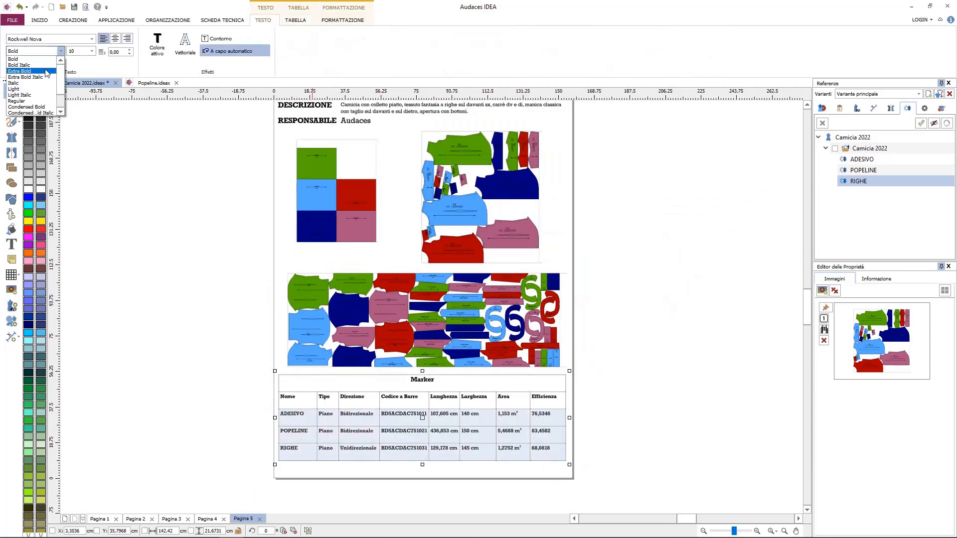
{"action": "left_click", "coordinate": [20, 88]}
{"action": "left_click", "coordinate": [300, 385]}
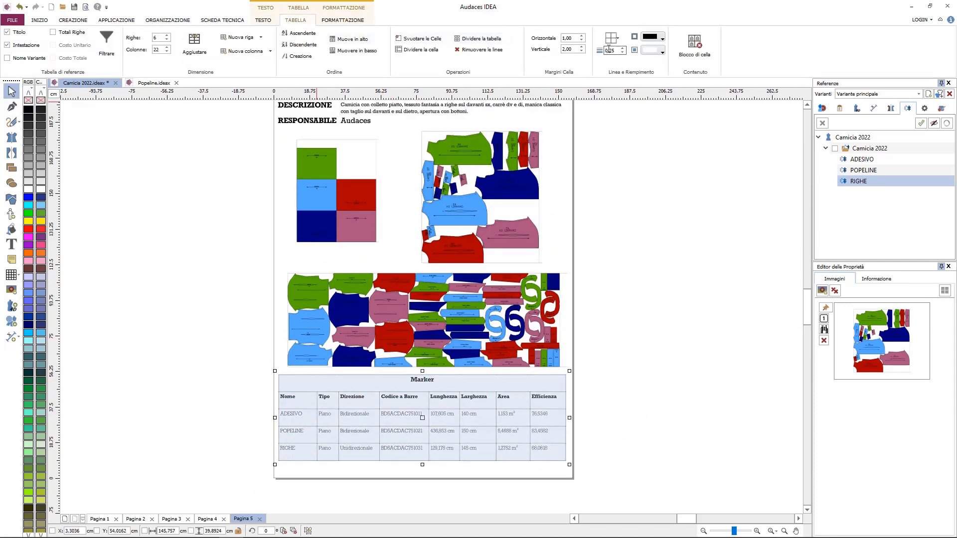
{"action": "key", "text": "Escape"}
{"action": "scroll", "coordinate": [464, 391], "scroll_direction": "up", "scroll_amount": 1}
{"action": "scroll", "coordinate": [449, 384], "scroll_direction": "down", "scroll_amount": 1}
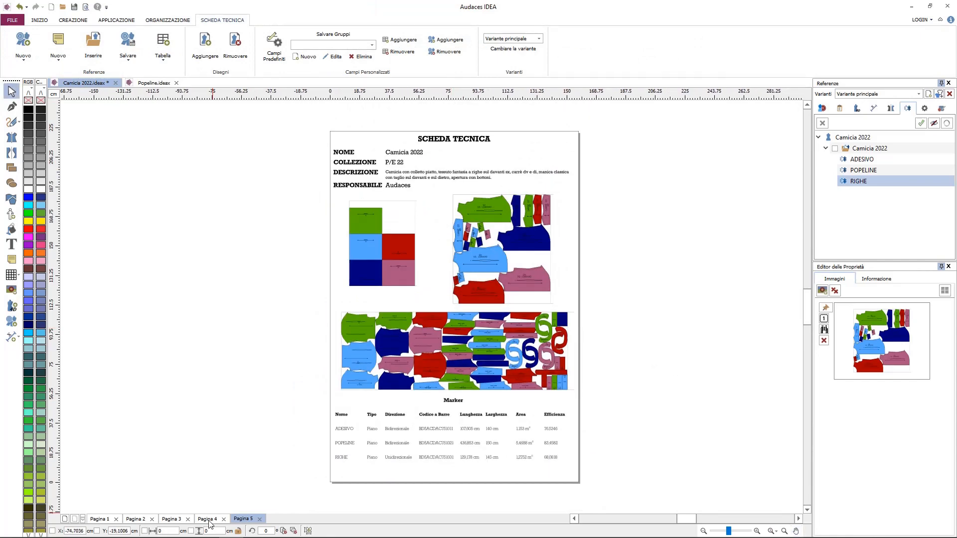
Step: Insert a Misure table on Pagina 4 below the Modelli table, filling the remaining page area
{"action": "left_click", "coordinate": [207, 519]}
{"action": "left_click", "coordinate": [171, 519]}
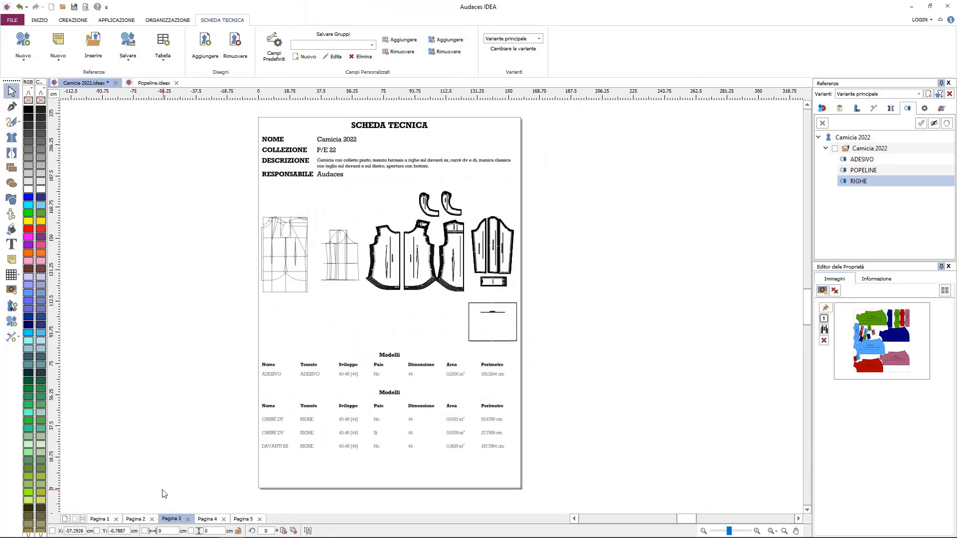
{"action": "left_click", "coordinate": [135, 519]}
{"action": "left_click", "coordinate": [94, 521]}
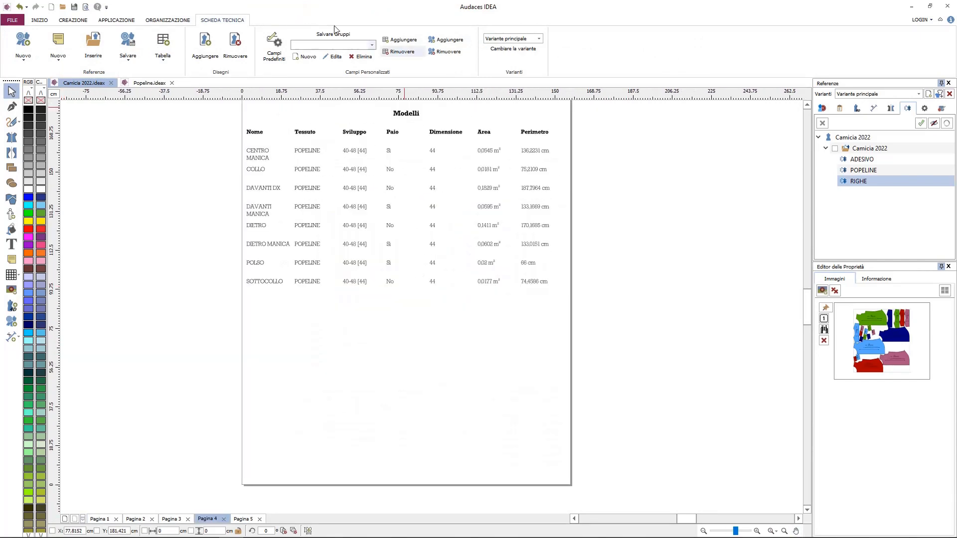
{"action": "left_click", "coordinate": [171, 59]}
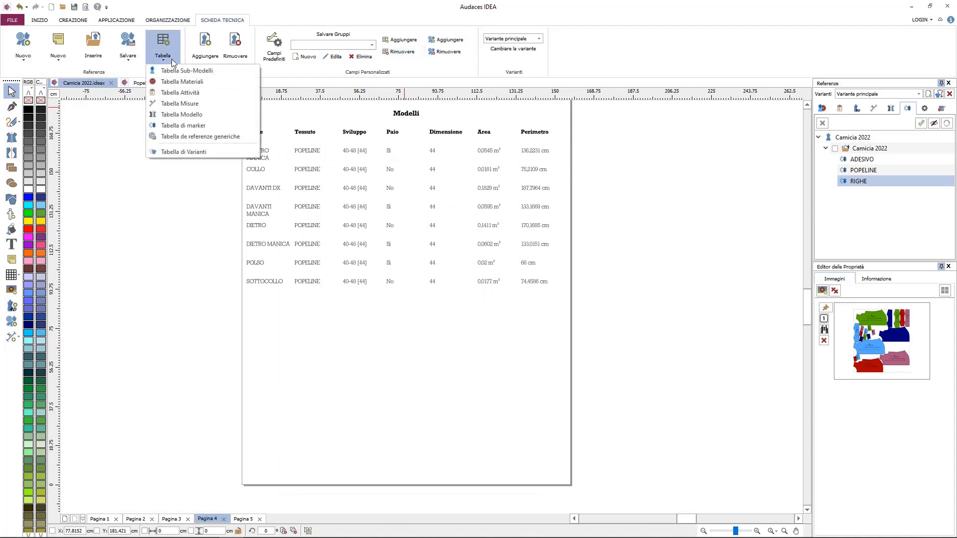
{"action": "left_click", "coordinate": [180, 104]}
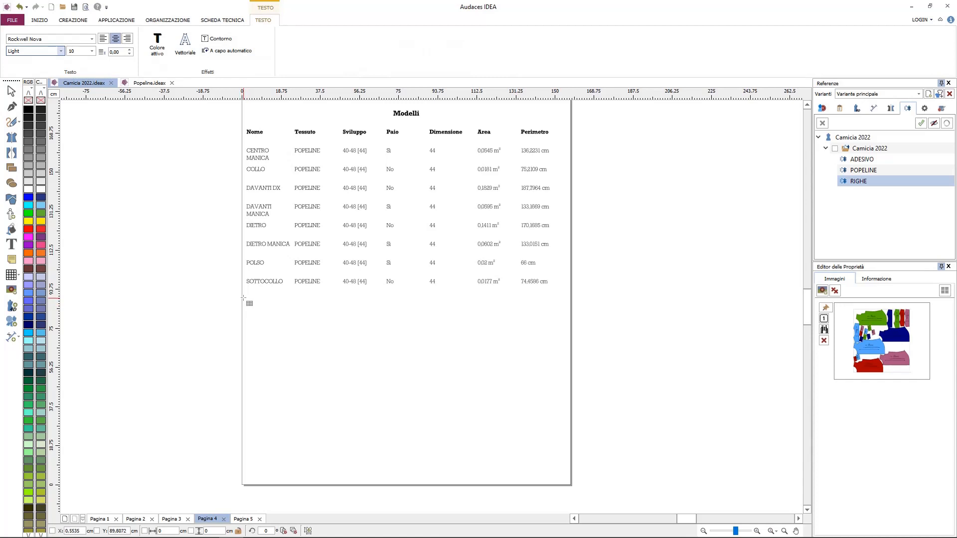
{"action": "left_click_drag", "start_coordinate": [245, 297], "coordinate": [568, 481]}
{"action": "scroll", "coordinate": [371, 476], "scroll_direction": "up", "scroll_amount": 3}
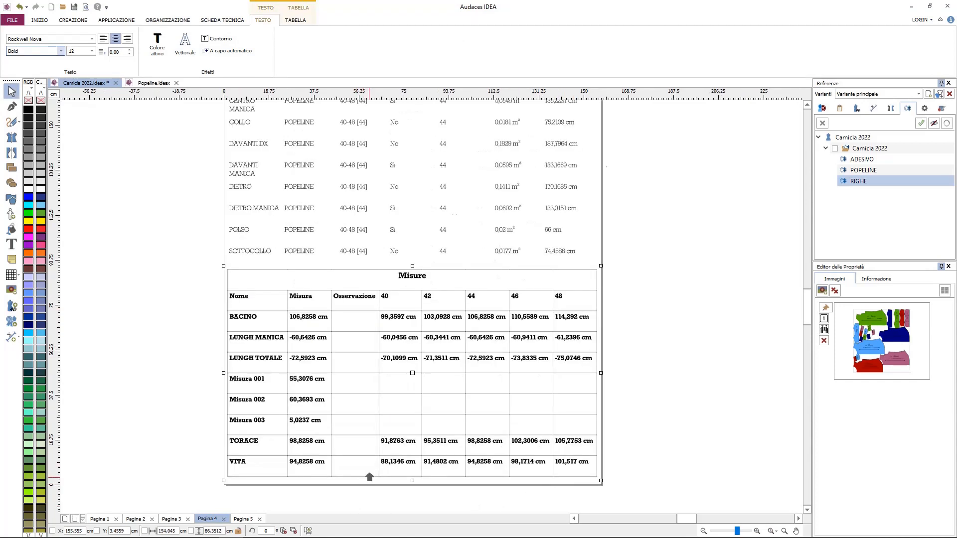
Step: Filter the rows Misura 001, Misura 002 and Misura 003 out of the Misure table
{"action": "left_click", "coordinate": [295, 20]}
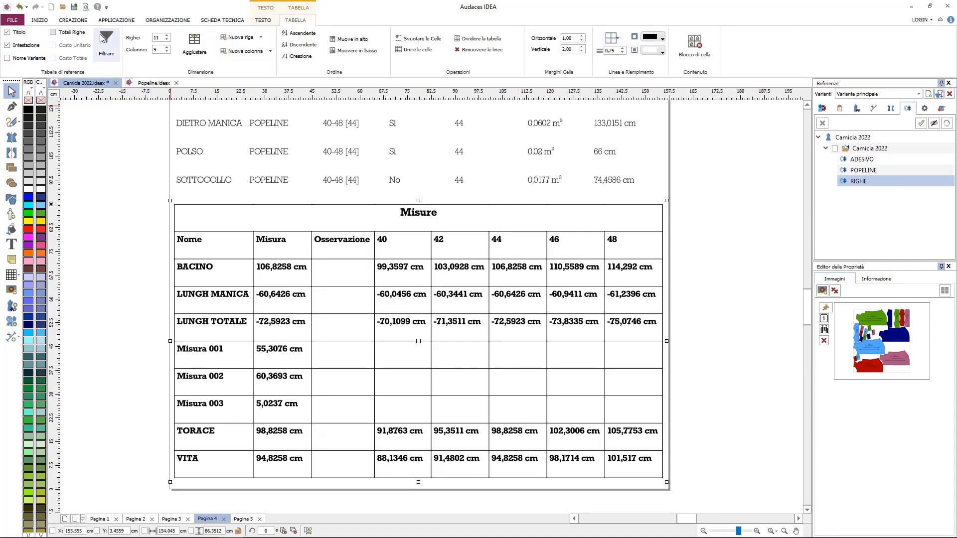
{"action": "left_click", "coordinate": [106, 45]}
{"action": "left_click", "coordinate": [661, 202]}
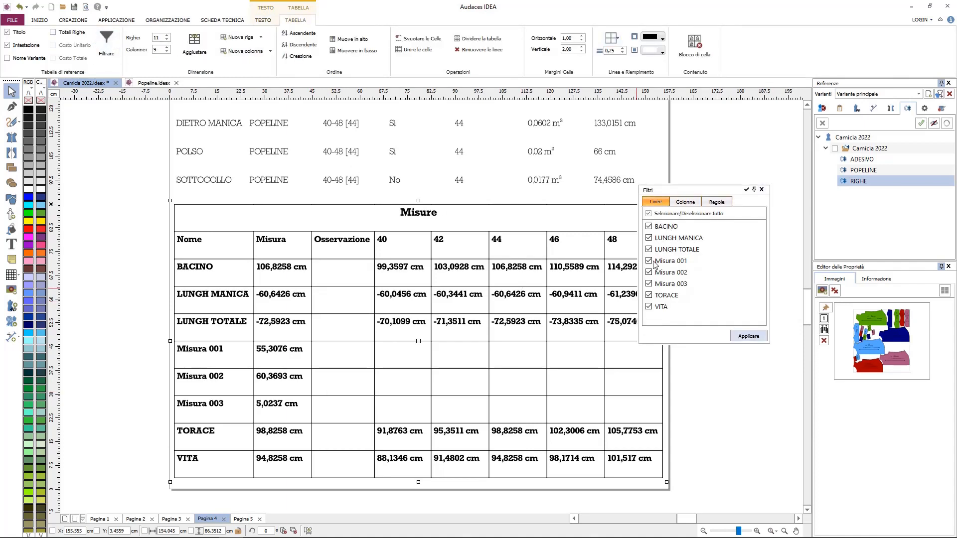
{"action": "left_click", "coordinate": [649, 261]}
{"action": "left_click", "coordinate": [649, 273]}
{"action": "left_click", "coordinate": [650, 283]}
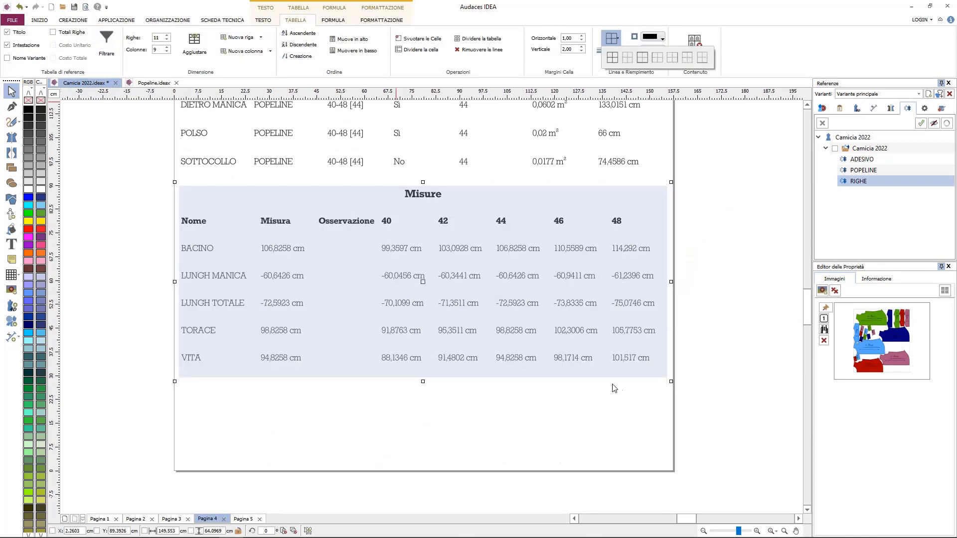
Step: Move the Misure table slightly down to leave more space below the Modelli table
{"action": "left_click", "coordinate": [706, 362]}
{"action": "left_click", "coordinate": [507, 356]}
{"action": "key", "text": "Down"}
{"action": "key", "text": "Down"}
{"action": "key", "text": "Down"}
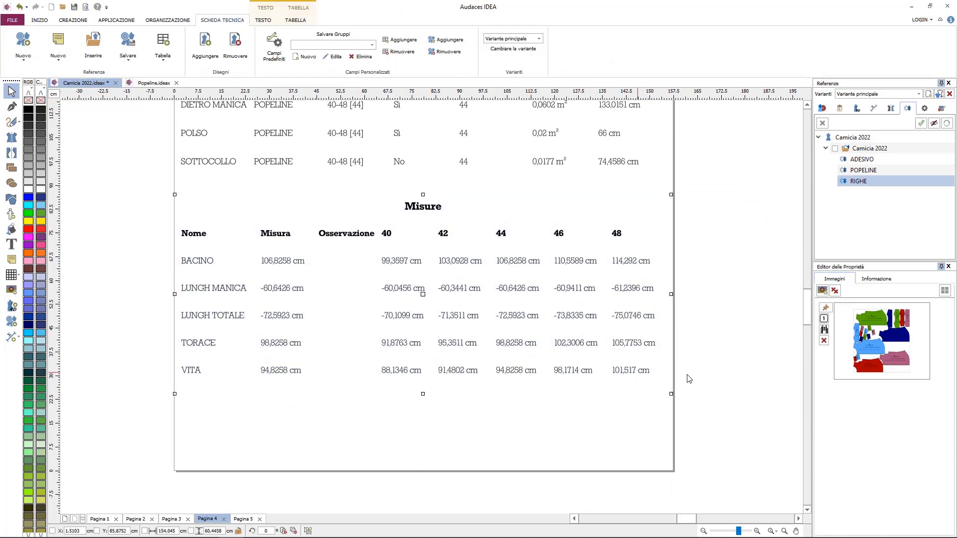
{"action": "key", "text": "Down"}
Step: Filter the Misure table's columns to Nome and sizes 40 to 48, and format the measurements with two decimals
{"action": "left_click", "coordinate": [296, 20]}
{"action": "left_click", "coordinate": [106, 44]}
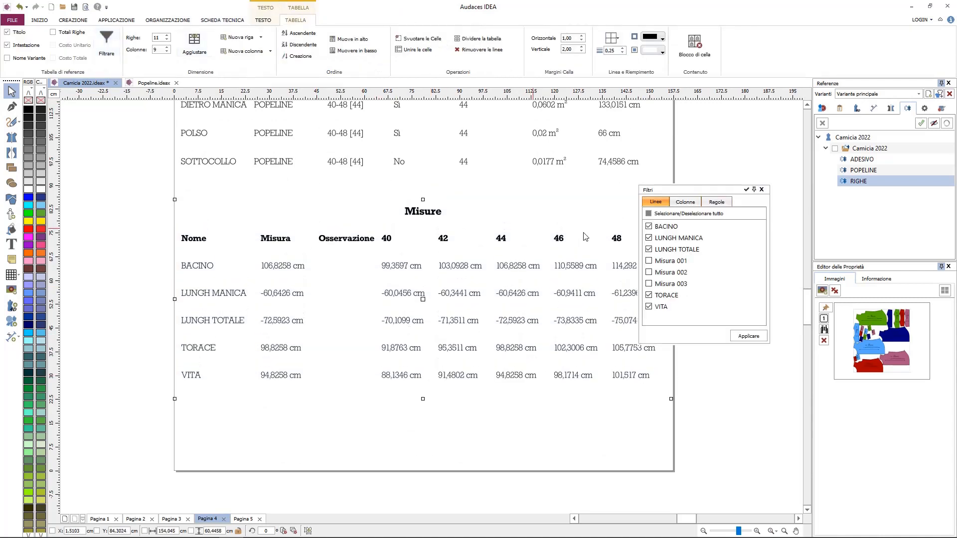
{"action": "left_click", "coordinate": [685, 202]}
{"action": "left_click", "coordinate": [649, 238]}
{"action": "left_click", "coordinate": [737, 335]}
{"action": "left_click_drag", "start_coordinate": [279, 267], "coordinate": [501, 377]}
{"action": "left_click", "coordinate": [364, 20]}
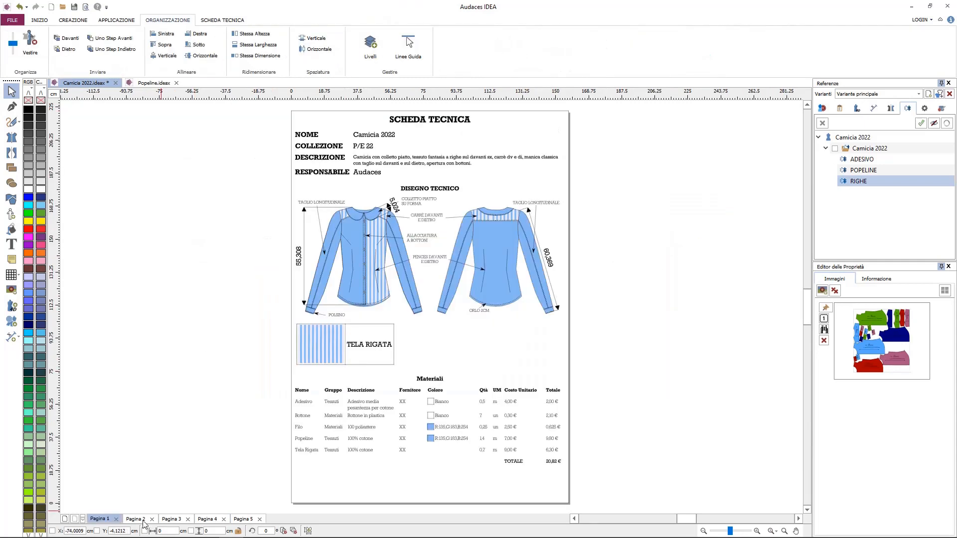
Step: Review the finished layout and tables of the technical sheet from Pagina 2 through Pagina 5
{"action": "left_click", "coordinate": [142, 520]}
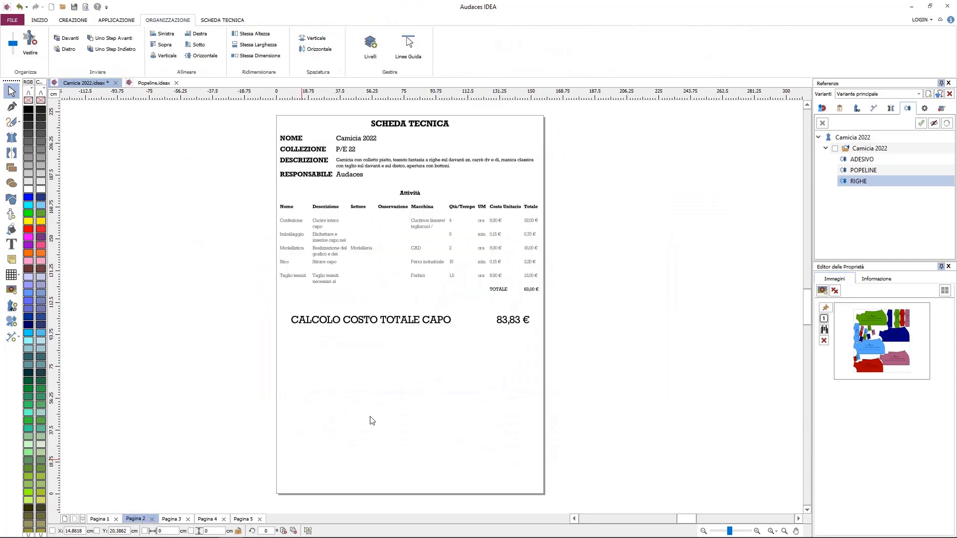
{"action": "left_click", "coordinate": [171, 520]}
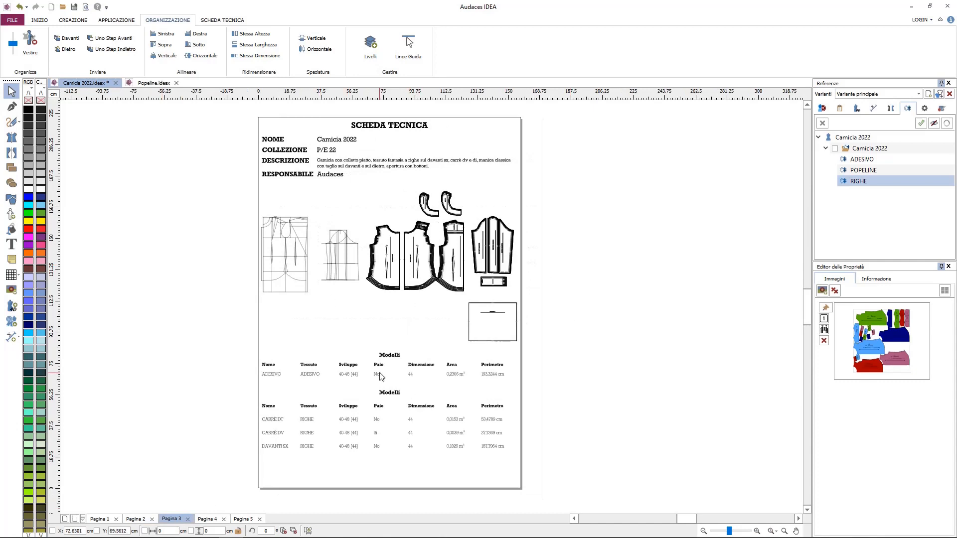
{"action": "left_click", "coordinate": [214, 520]}
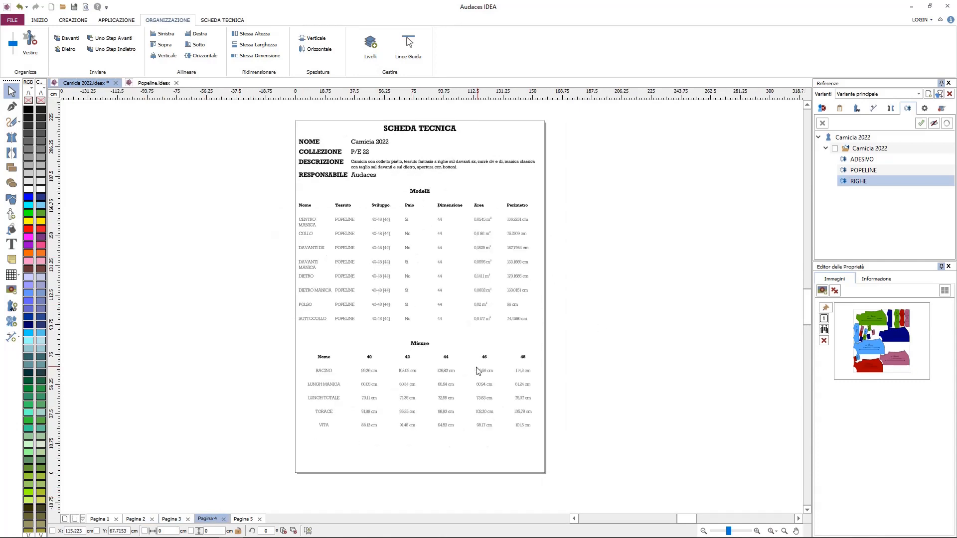
{"action": "scroll", "coordinate": [477, 371], "scroll_direction": "up", "scroll_amount": 2}
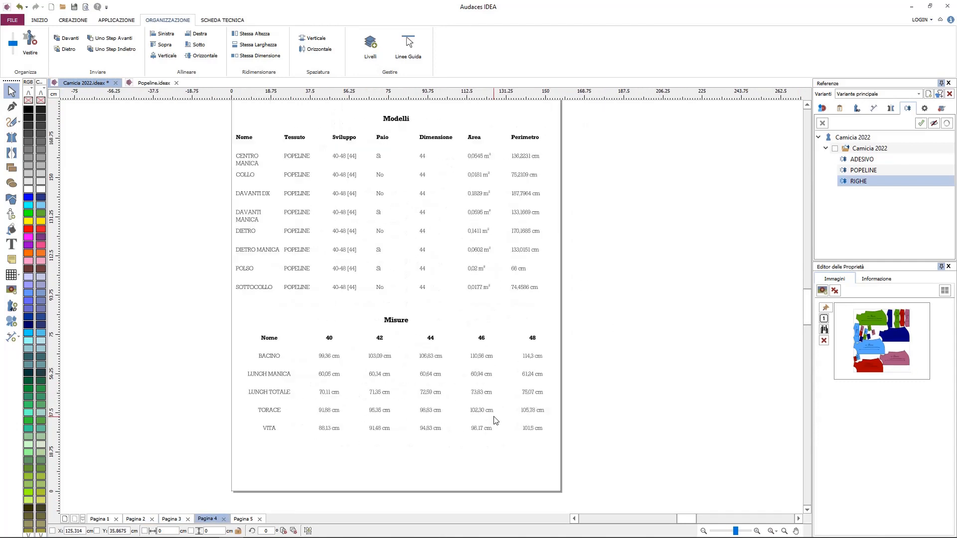
{"action": "left_click", "coordinate": [244, 519]}
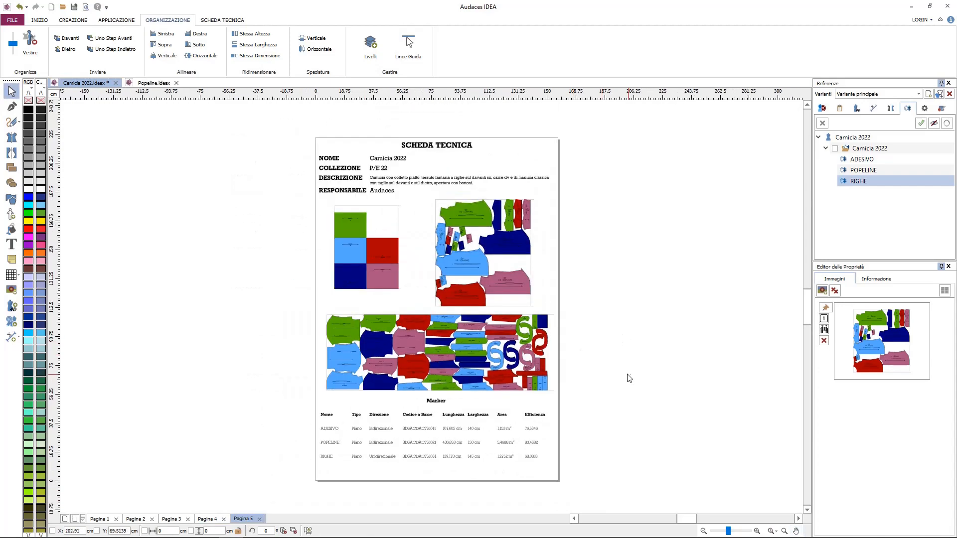